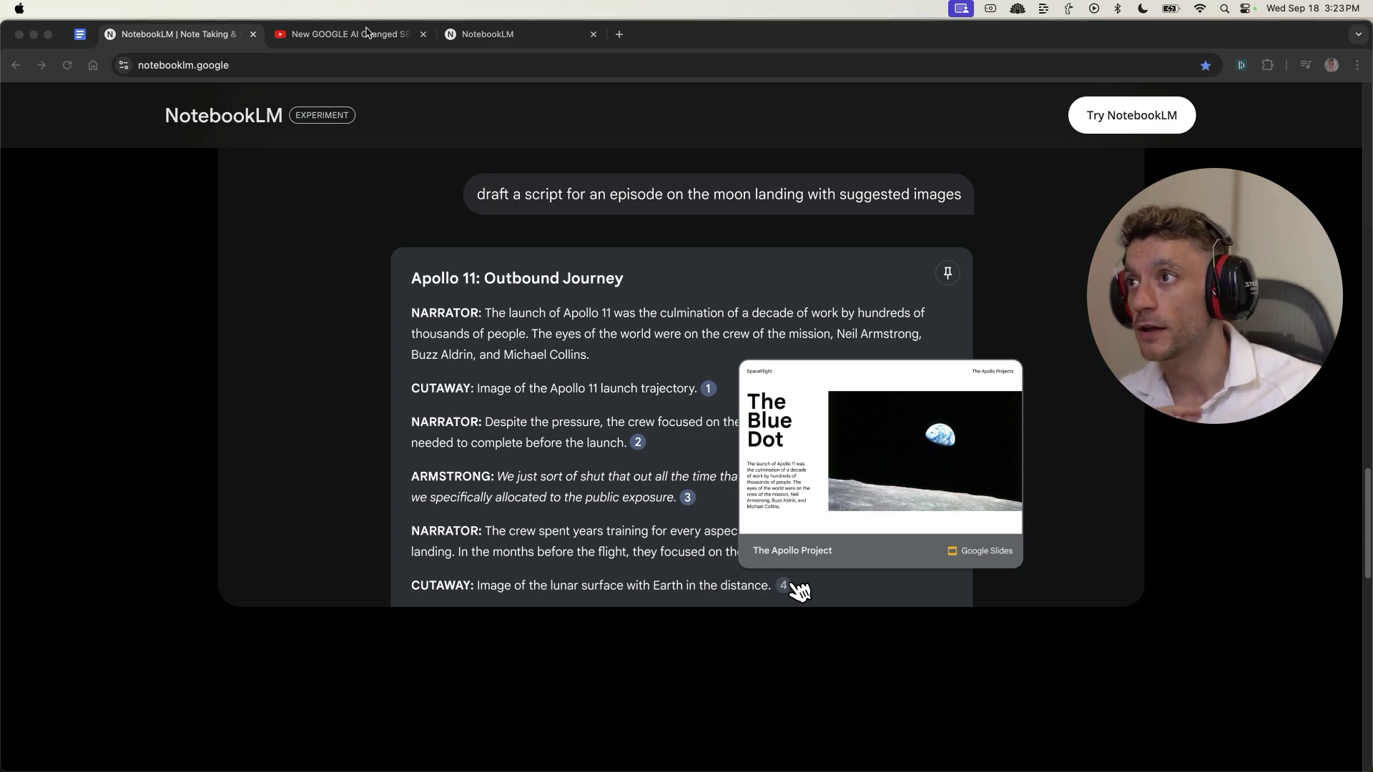
- Leave the NotebookLM landing page for the incognito 'how to do soundcloud seo' Google results
{"action": "scroll", "coordinate": [798, 268], "scroll_direction": "down", "scroll_amount": 10}
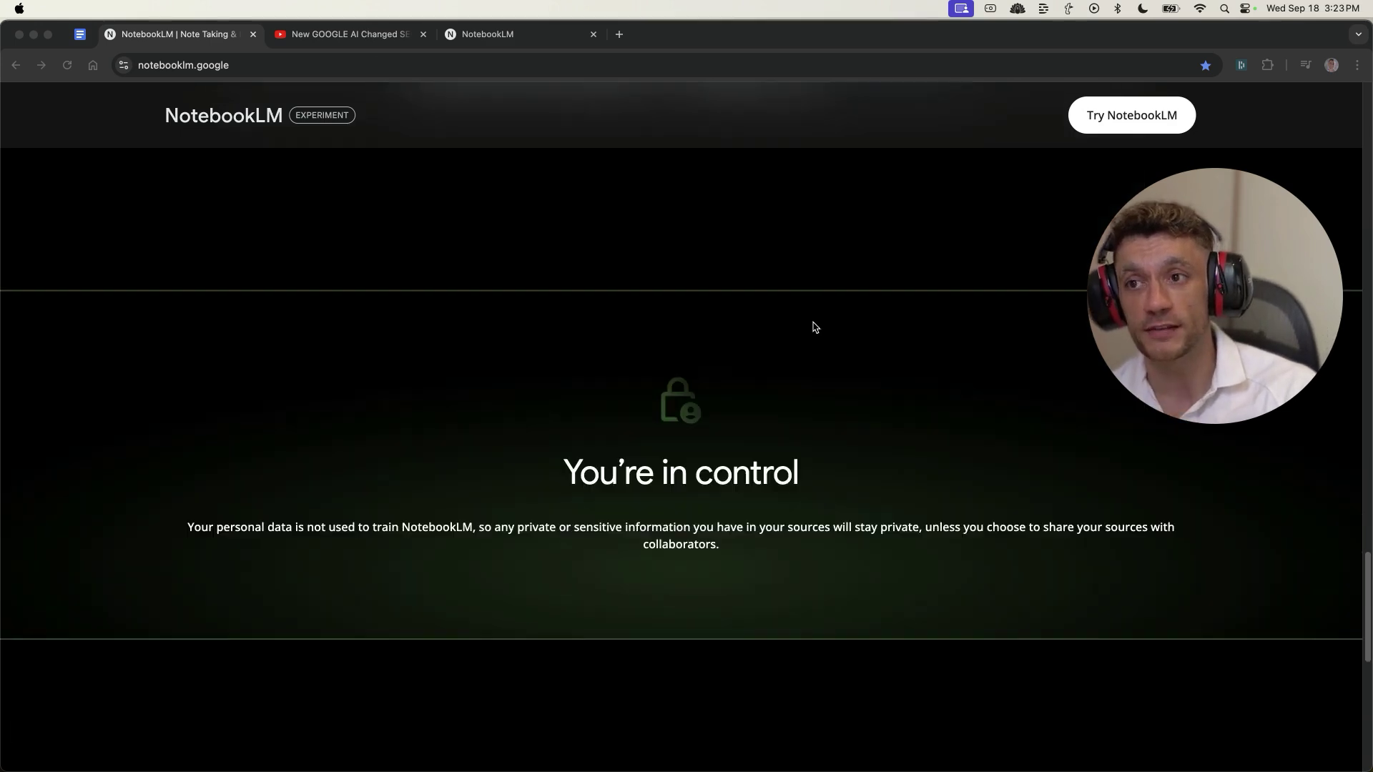
{"action": "scroll", "coordinate": [800, 289], "scroll_direction": "up", "scroll_amount": 10}
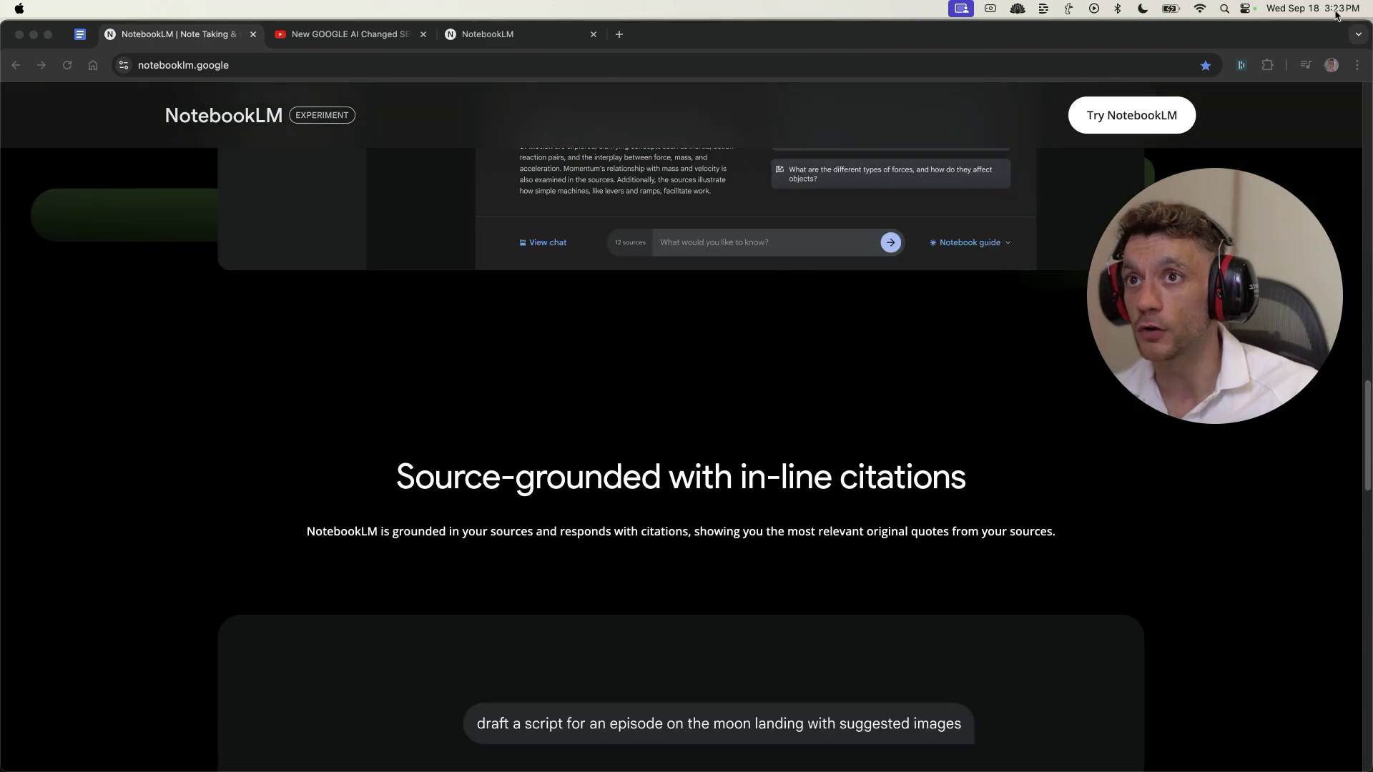
{"action": "left_click", "coordinate": [1356, 65]}
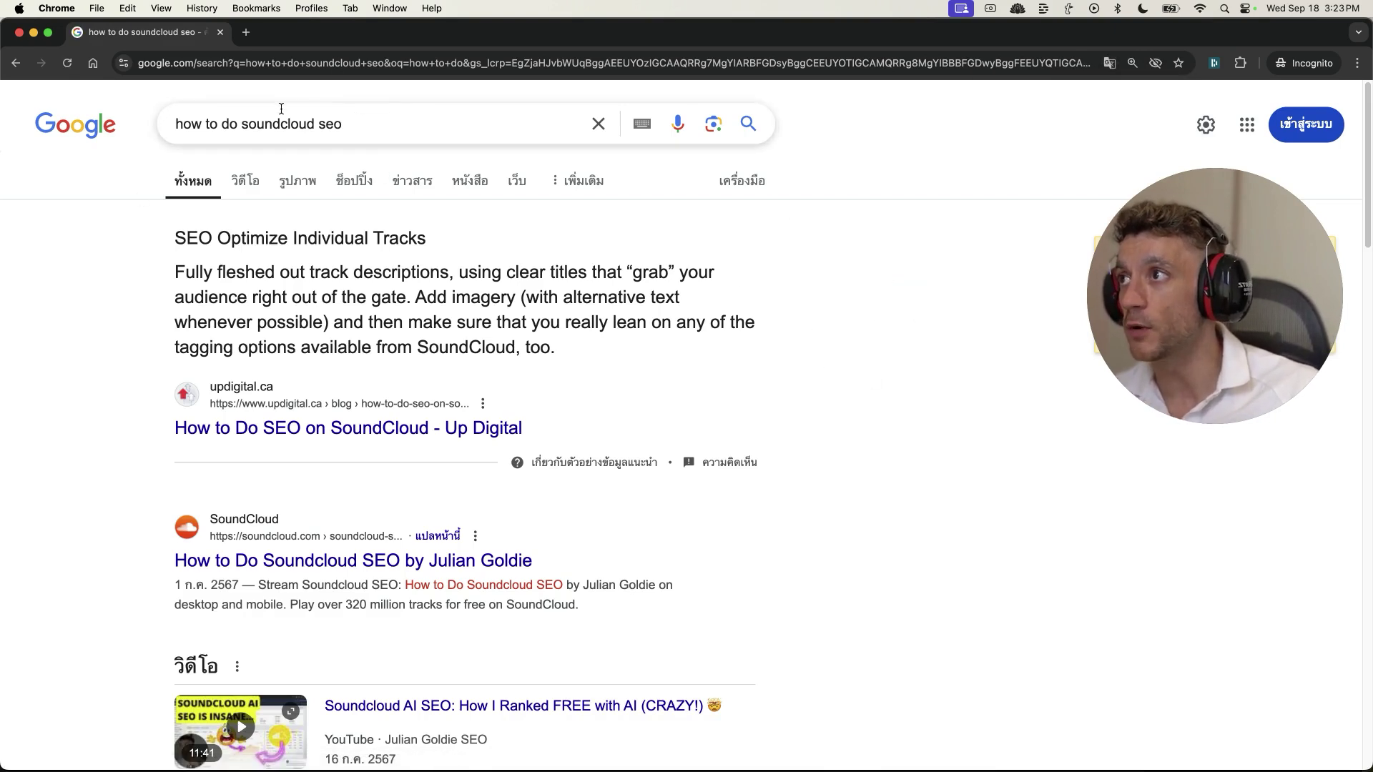
- Highlight the SoundCloud result and its snippet in the 'how to do soundcloud seo' results
{"action": "left_click", "coordinate": [338, 117]}
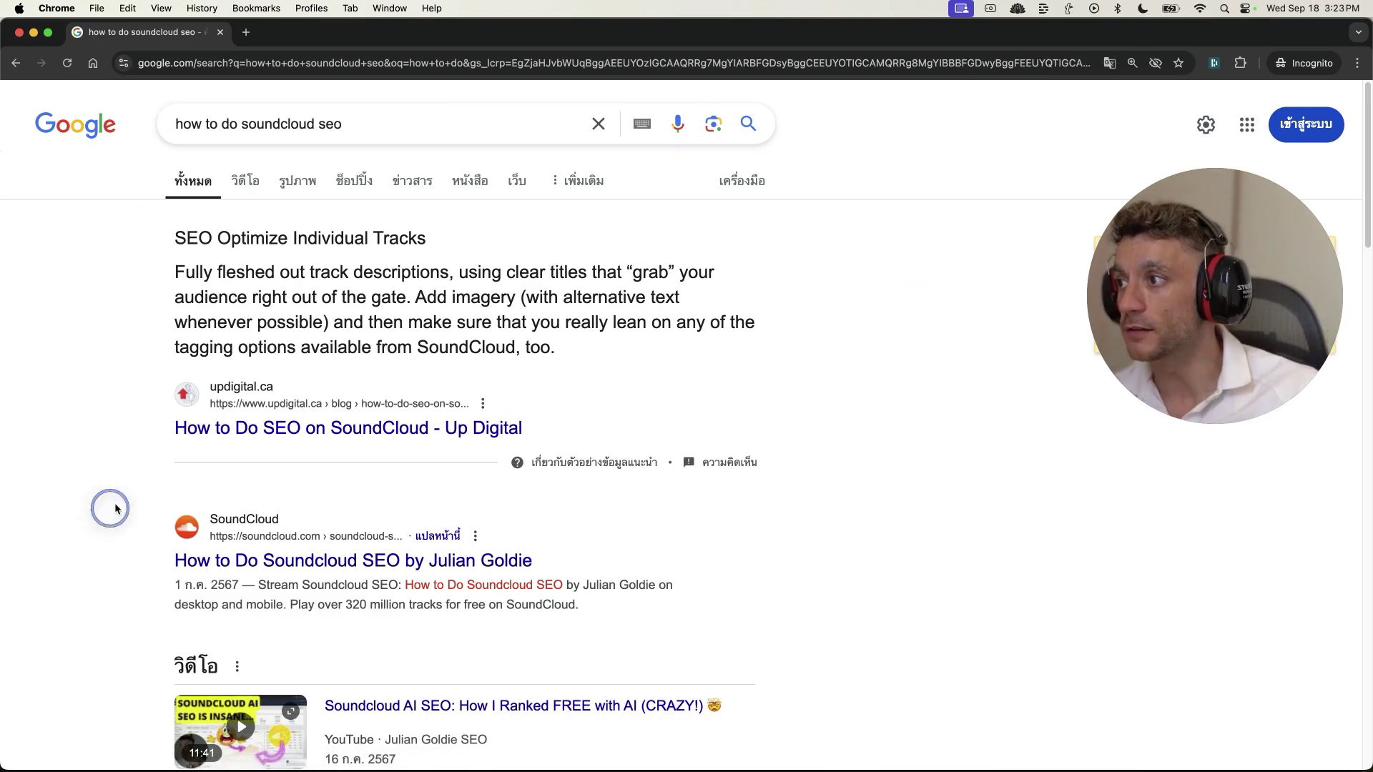
{"action": "left_click_drag", "start_coordinate": [115, 509], "coordinate": [735, 625]}
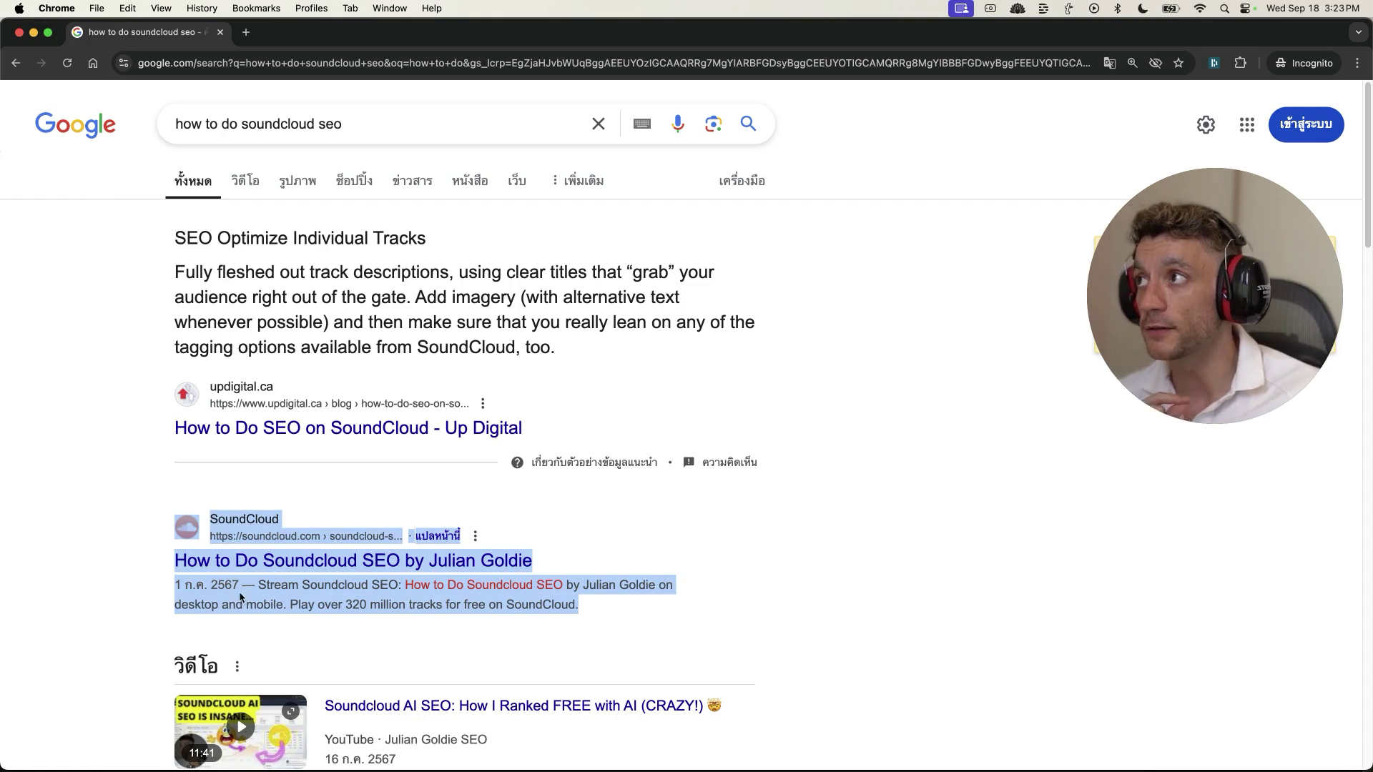
- Close the paused 'New GOOGLE AI Changed SEO Forever...' YouTube tab
{"action": "key", "text": "super+grave"}
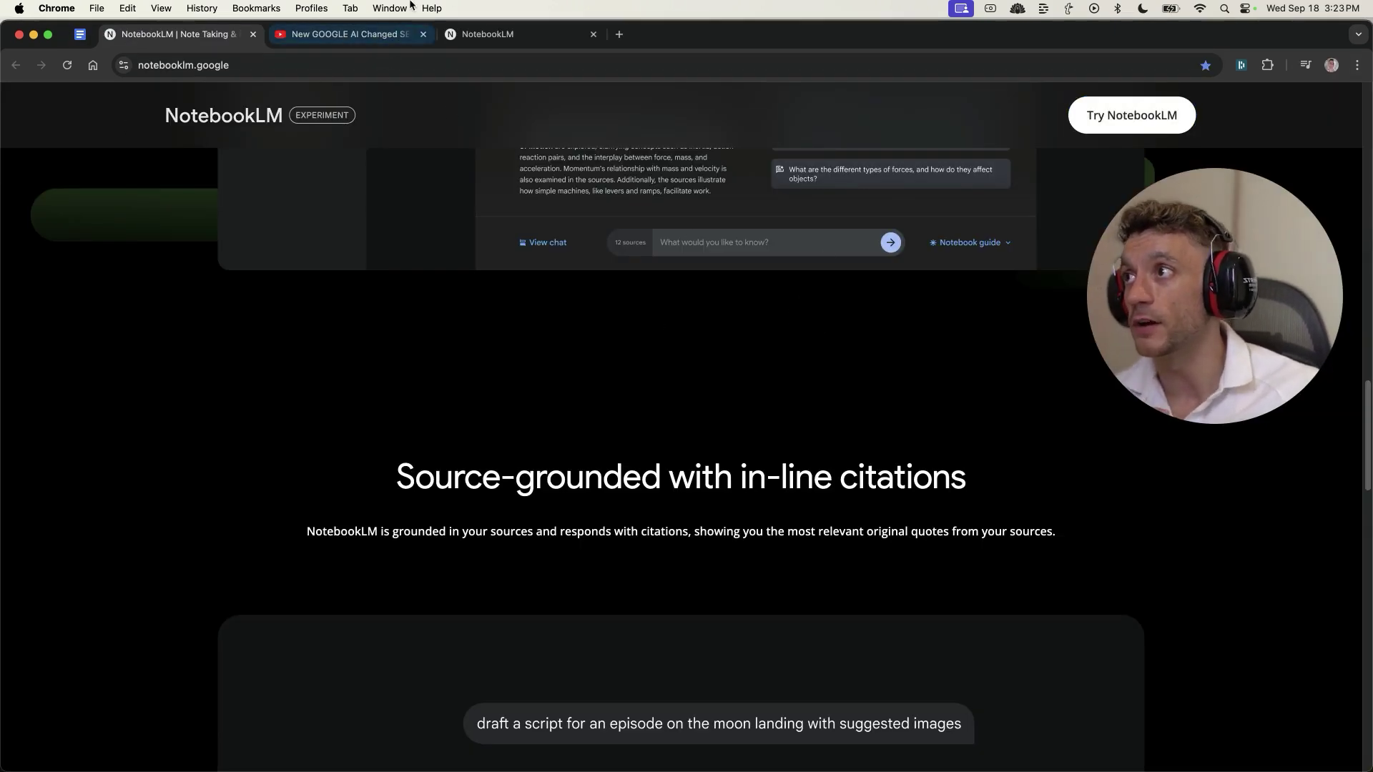
{"action": "left_click", "coordinate": [366, 32]}
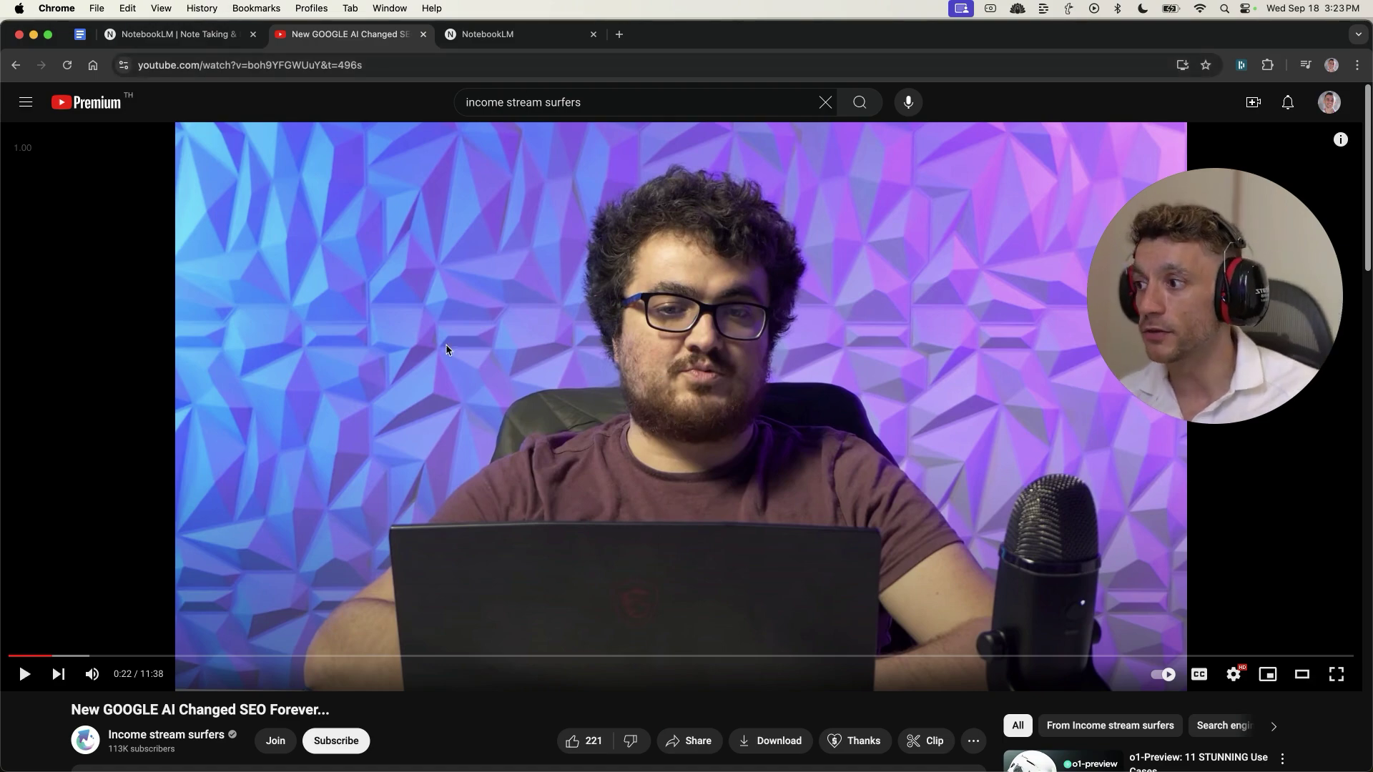
{"action": "scroll", "coordinate": [475, 419], "scroll_direction": "down", "scroll_amount": 4}
{"action": "scroll", "coordinate": [478, 450], "scroll_direction": "up", "scroll_amount": 4}
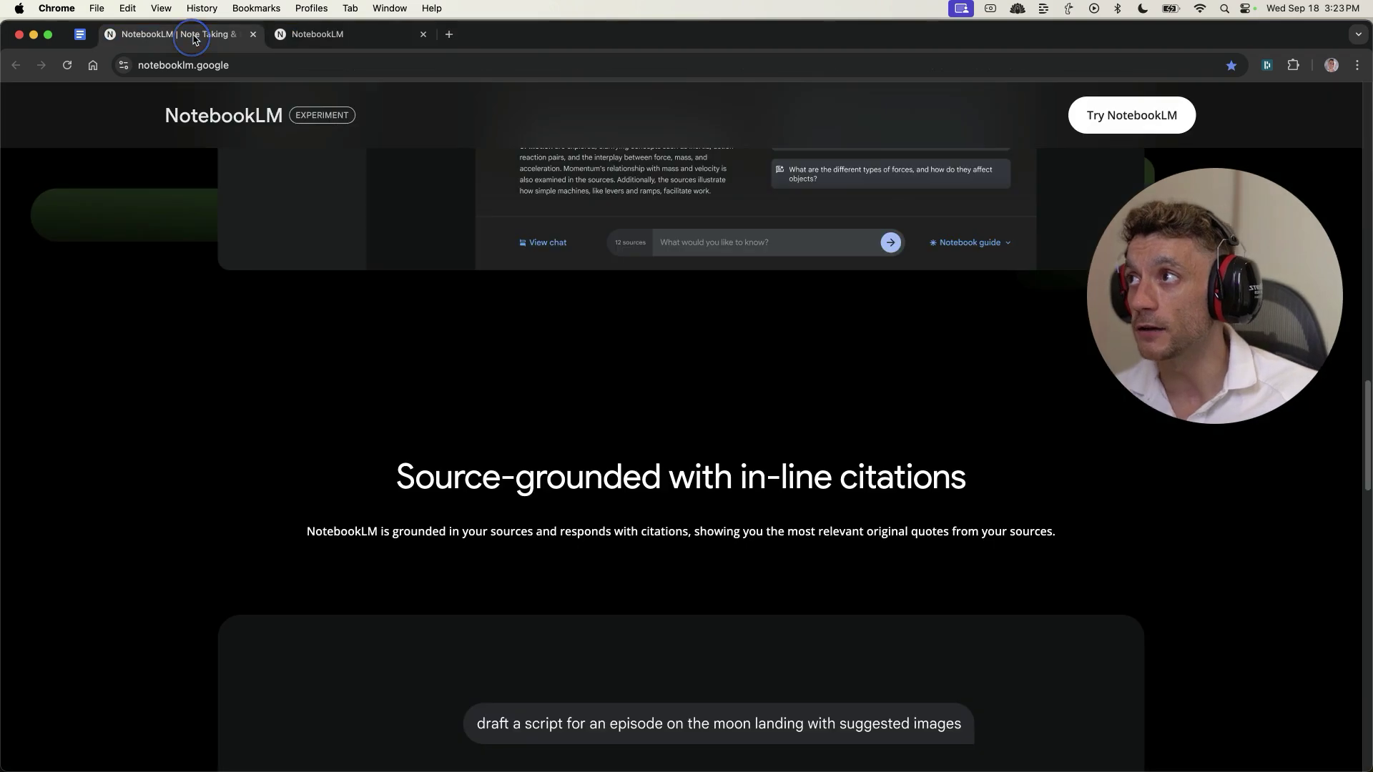
{"action": "middle_click", "coordinate": [310, 34]}
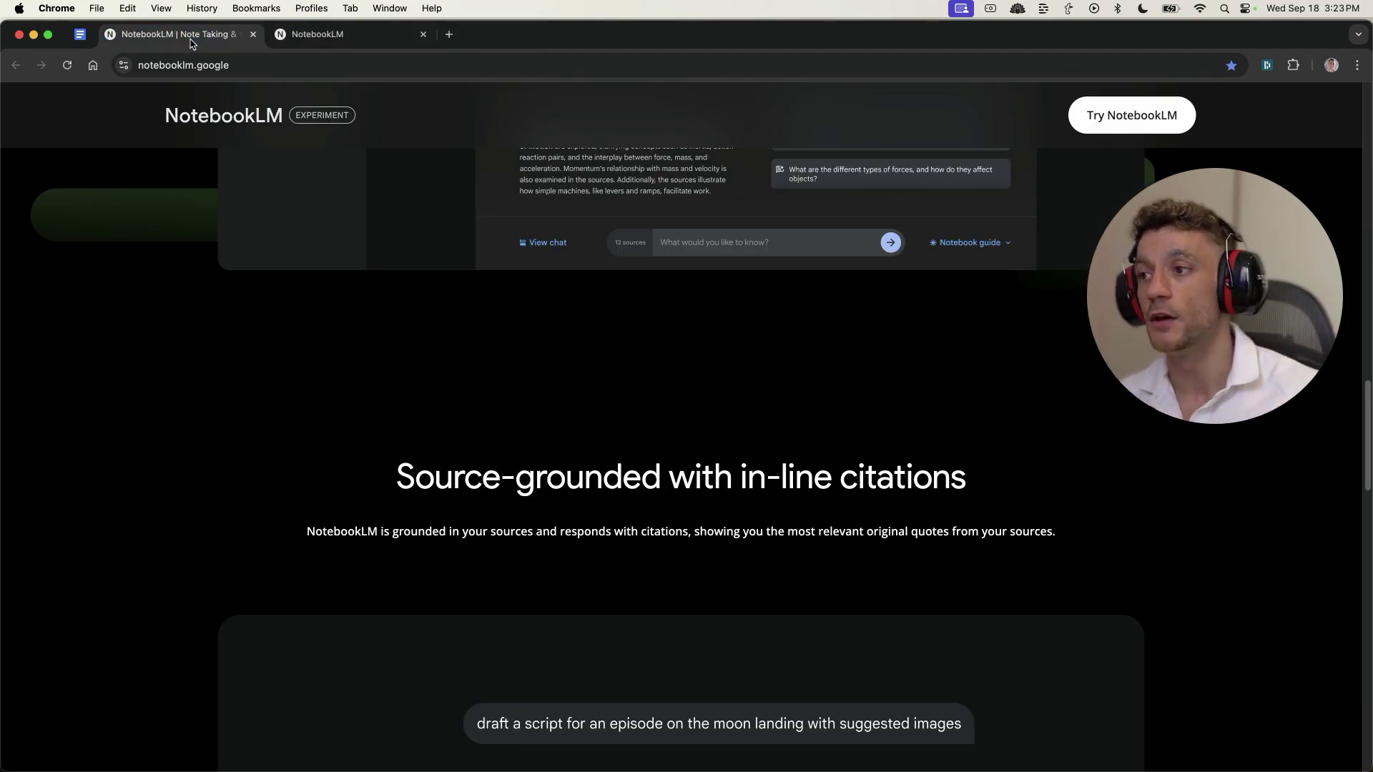
- Skim the Notebooks page's upload and 'Convert complex material' paragraphs, then reach the Audio Overview blog post
{"action": "scroll", "coordinate": [933, 669], "scroll_direction": "up", "scroll_amount": 10}
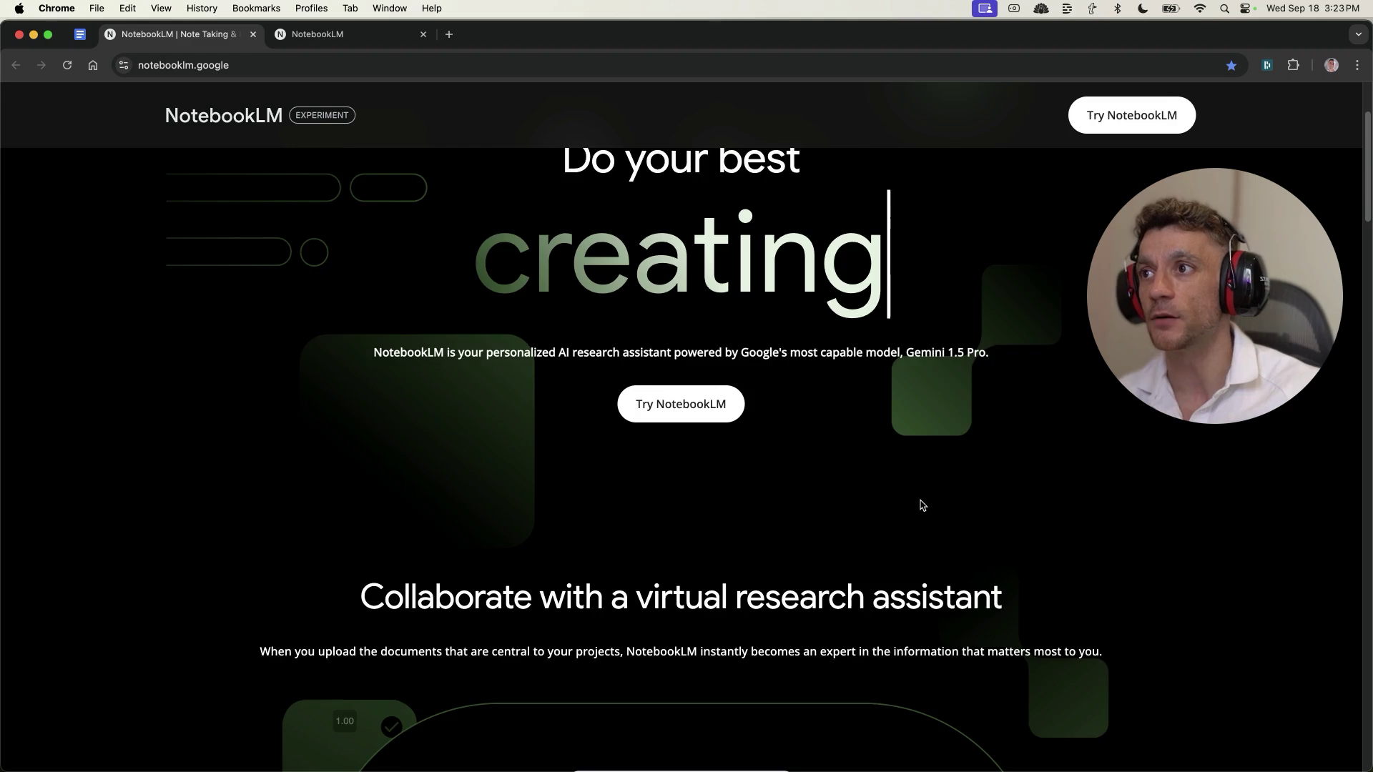
{"action": "left_click", "coordinate": [325, 34]}
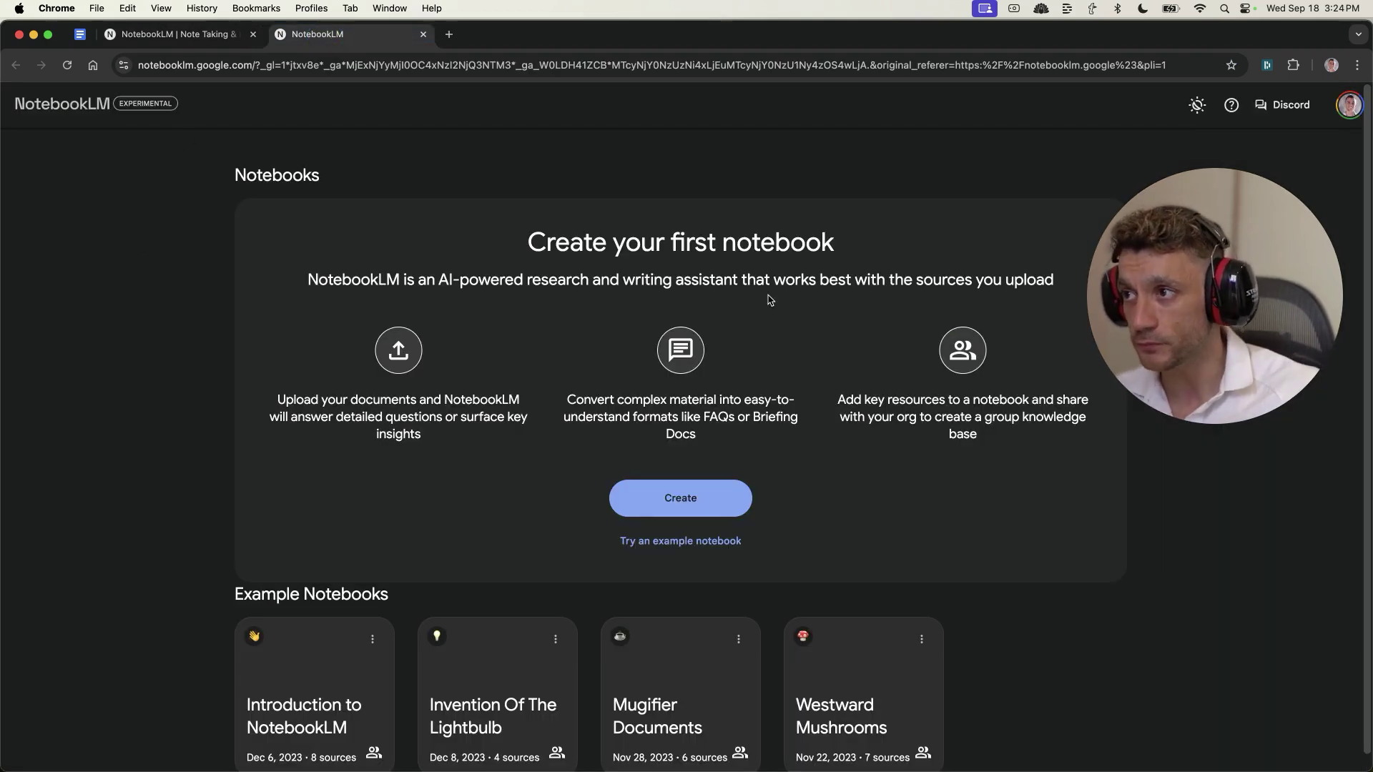
{"action": "triple_click", "coordinate": [401, 401]}
{"action": "left_click", "coordinate": [475, 453]}
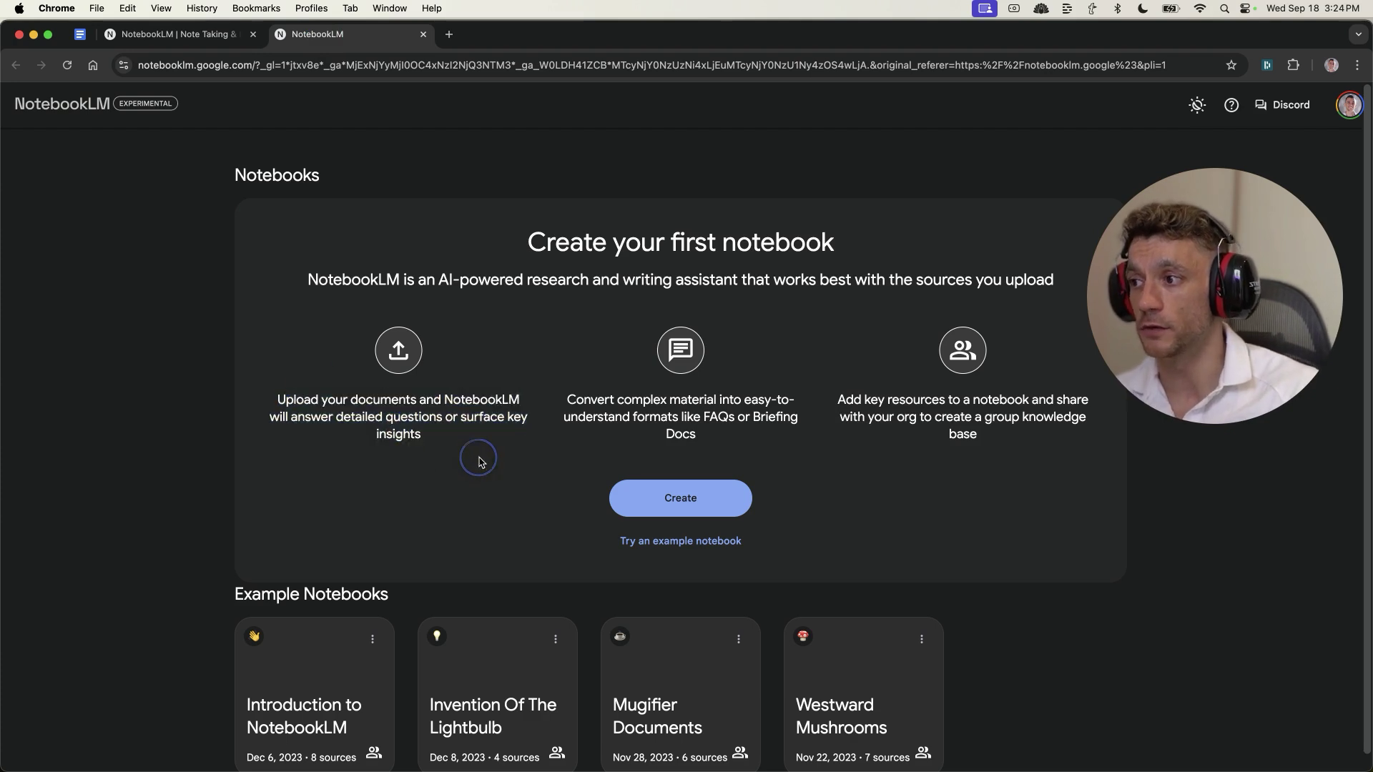
{"action": "scroll", "coordinate": [538, 394], "scroll_direction": "down", "scroll_amount": 1}
{"action": "left_click_drag", "start_coordinate": [550, 388], "coordinate": [697, 423]}
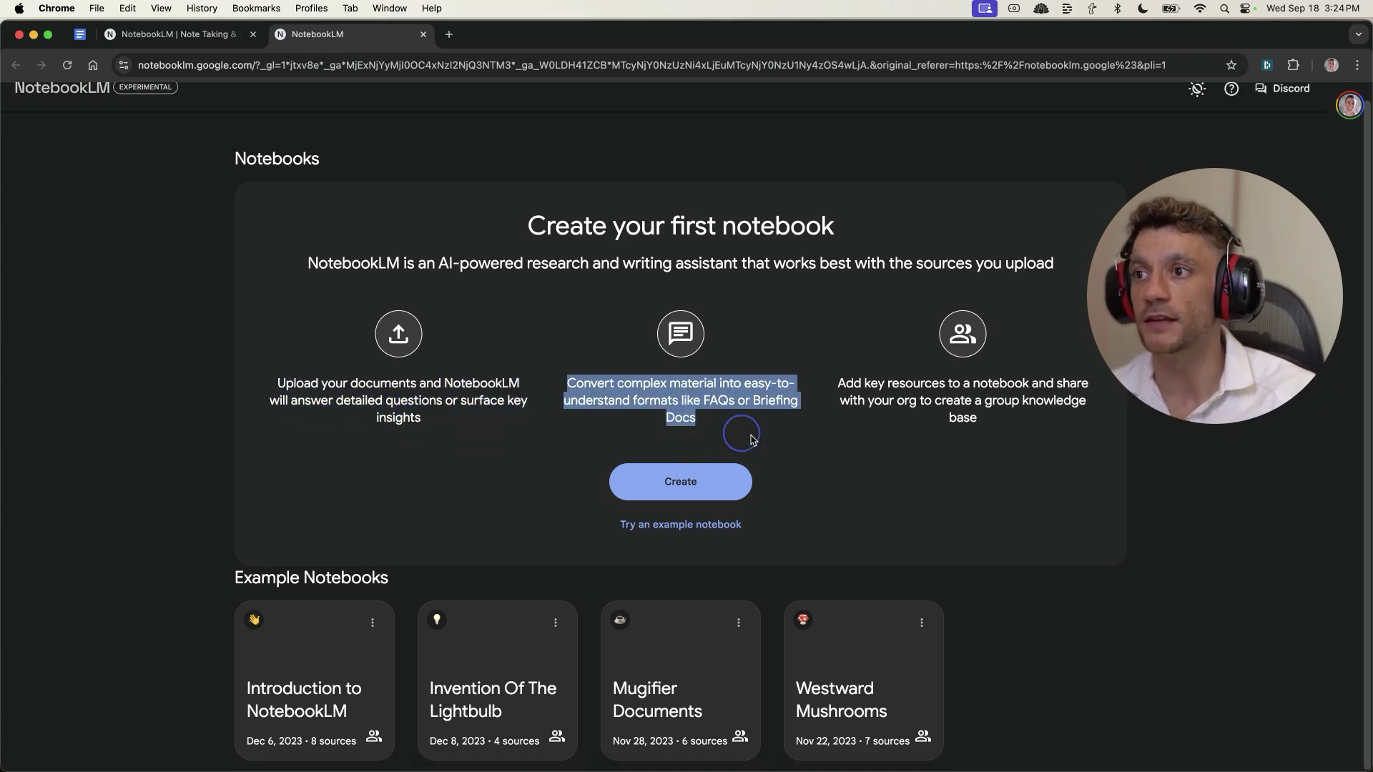
{"action": "left_click", "coordinate": [776, 422]}
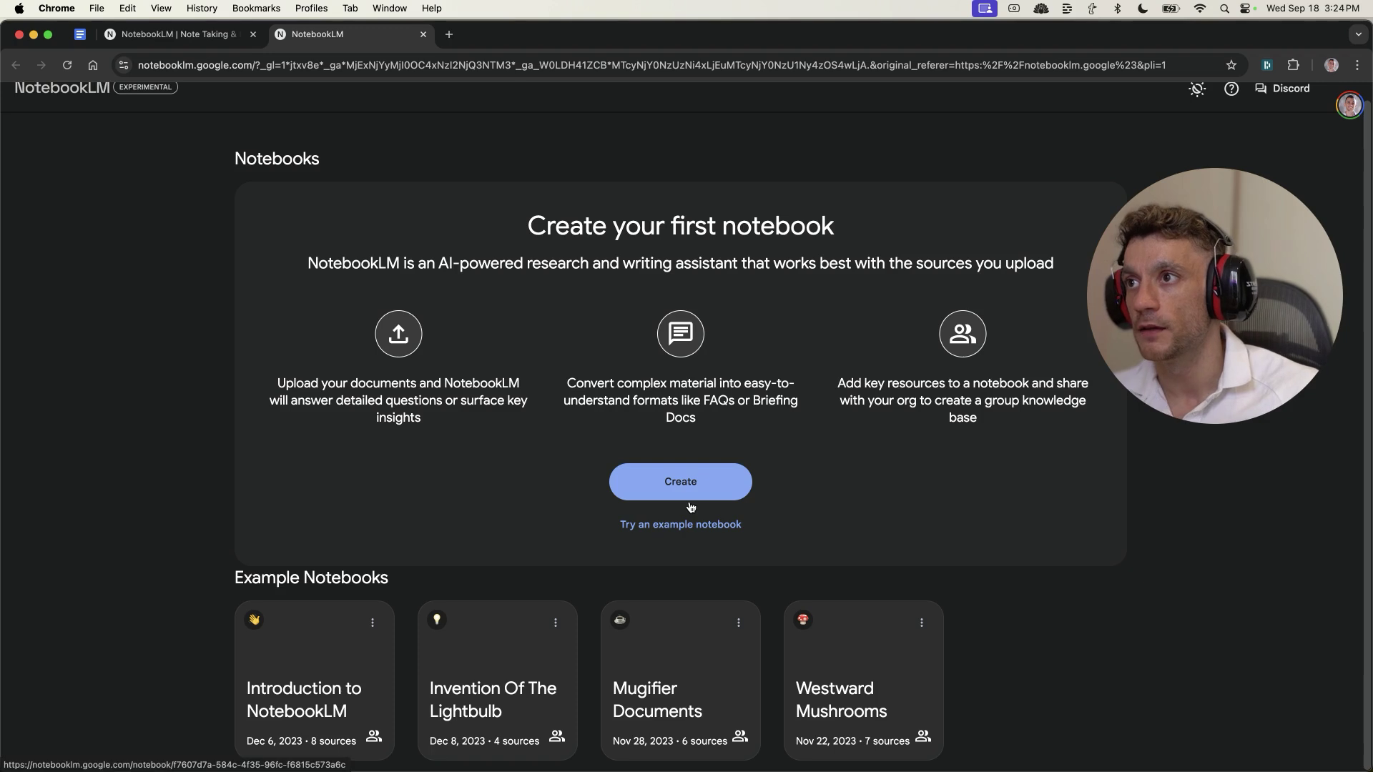
{"action": "left_click", "coordinate": [722, 525]}
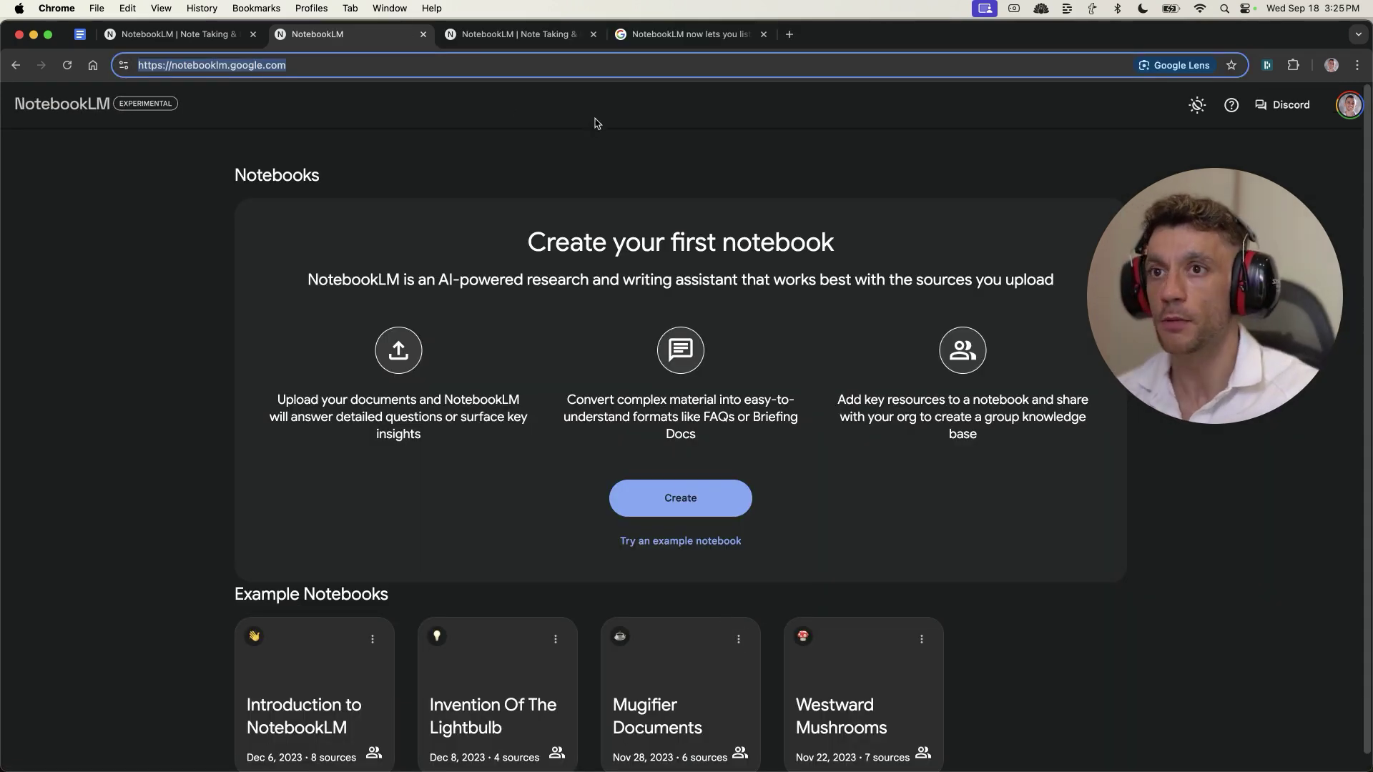
{"action": "left_click", "coordinate": [500, 34]}
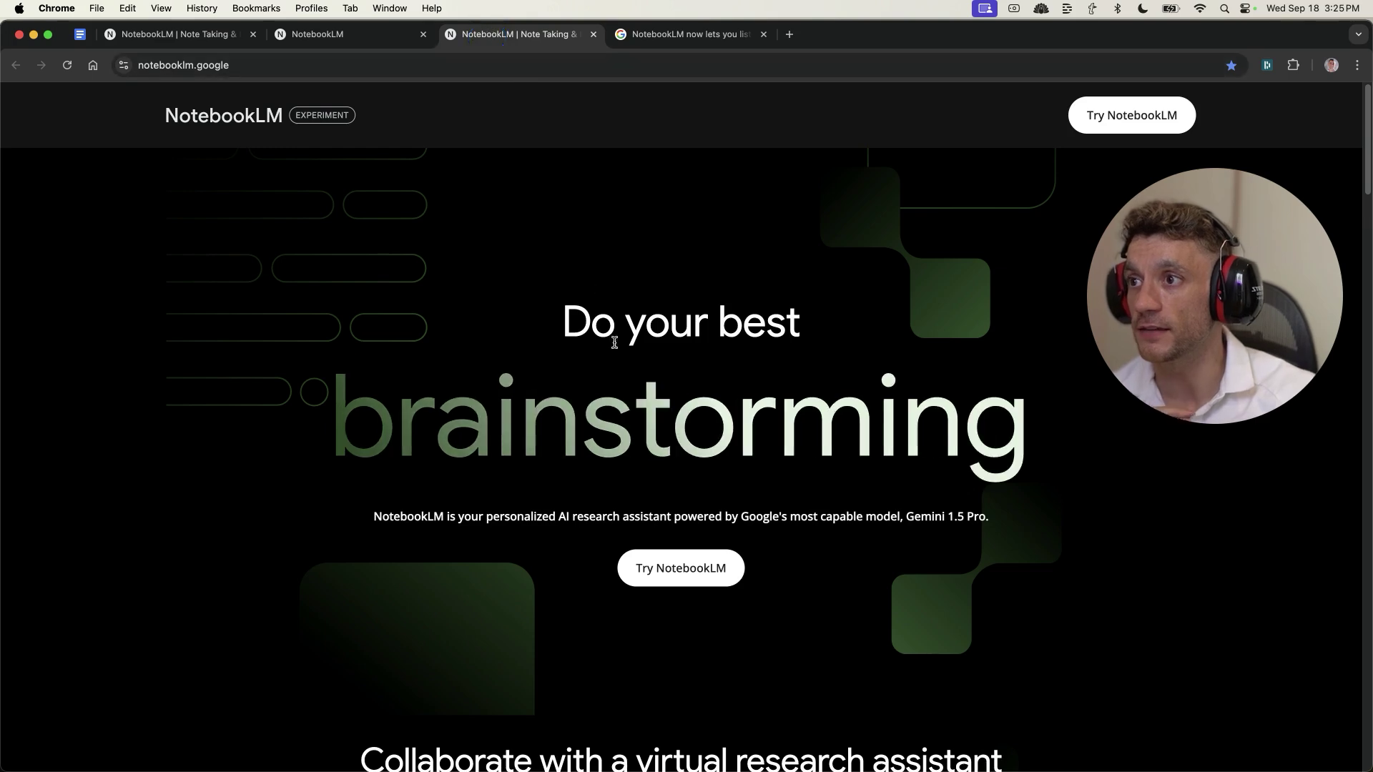
{"action": "left_click", "coordinate": [643, 33]}
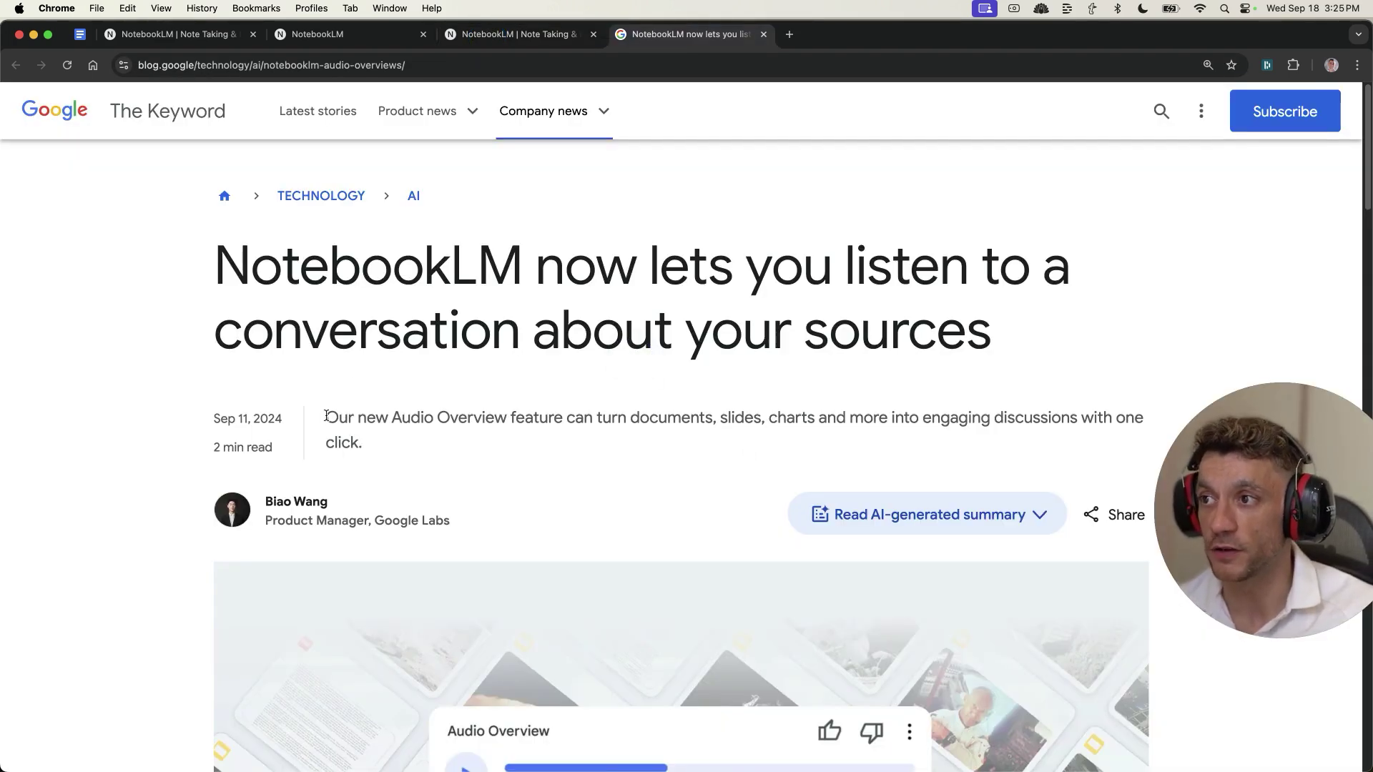
- Read the post's subtitle and four try-it-out steps, opening step 1's NotebookLM link in a new tab
{"action": "left_click_drag", "start_coordinate": [325, 418], "coordinate": [679, 417]}
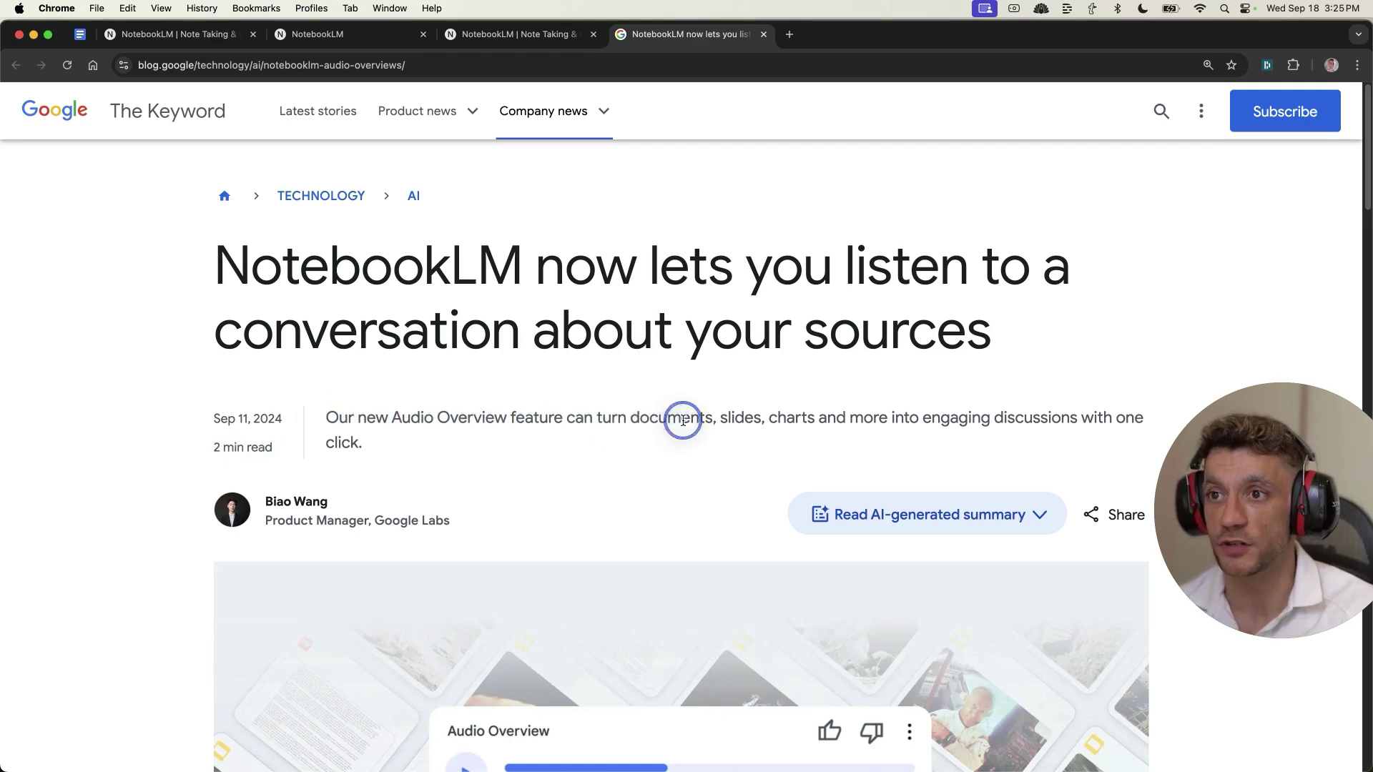
{"action": "triple_click", "coordinate": [682, 419]}
{"action": "scroll", "coordinate": [692, 443], "scroll_direction": "down", "scroll_amount": 3}
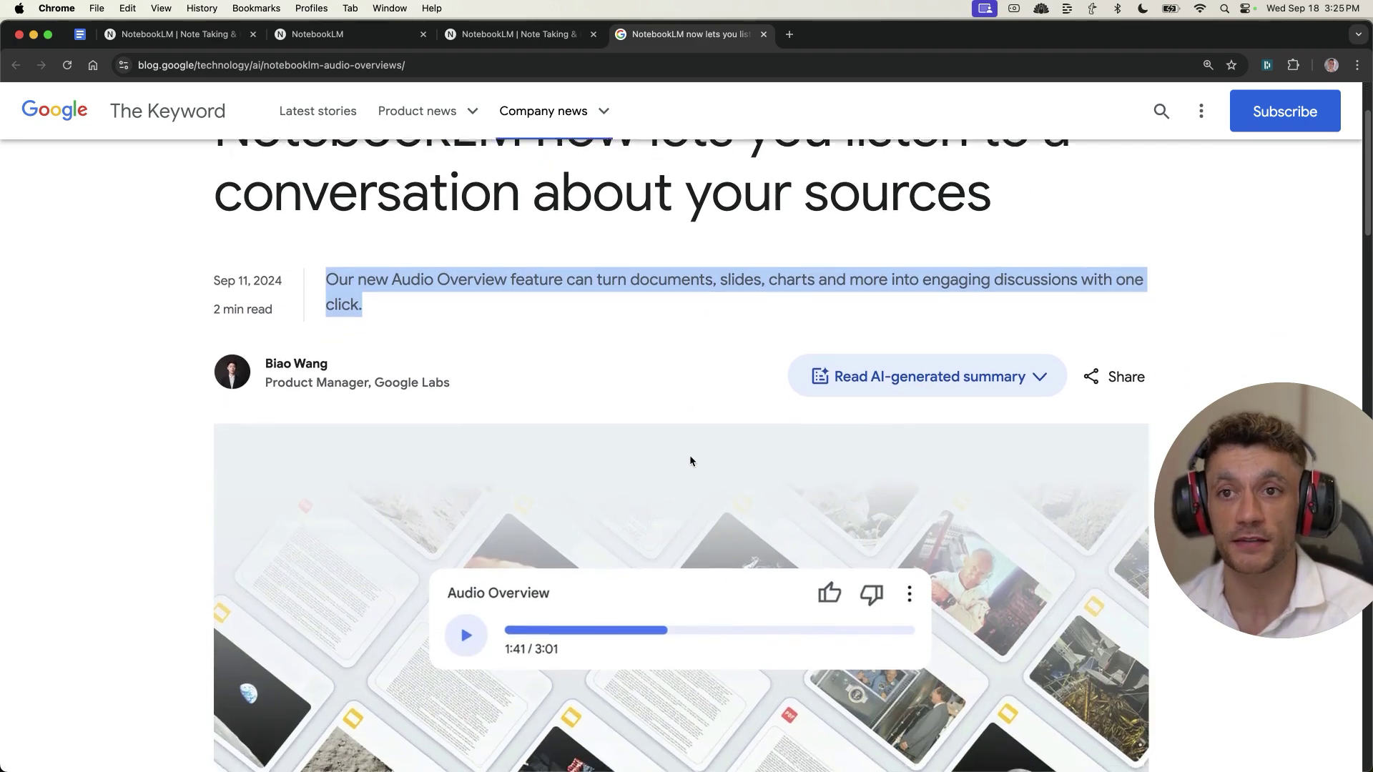
{"action": "scroll", "coordinate": [894, 461], "scroll_direction": "down", "scroll_amount": 3}
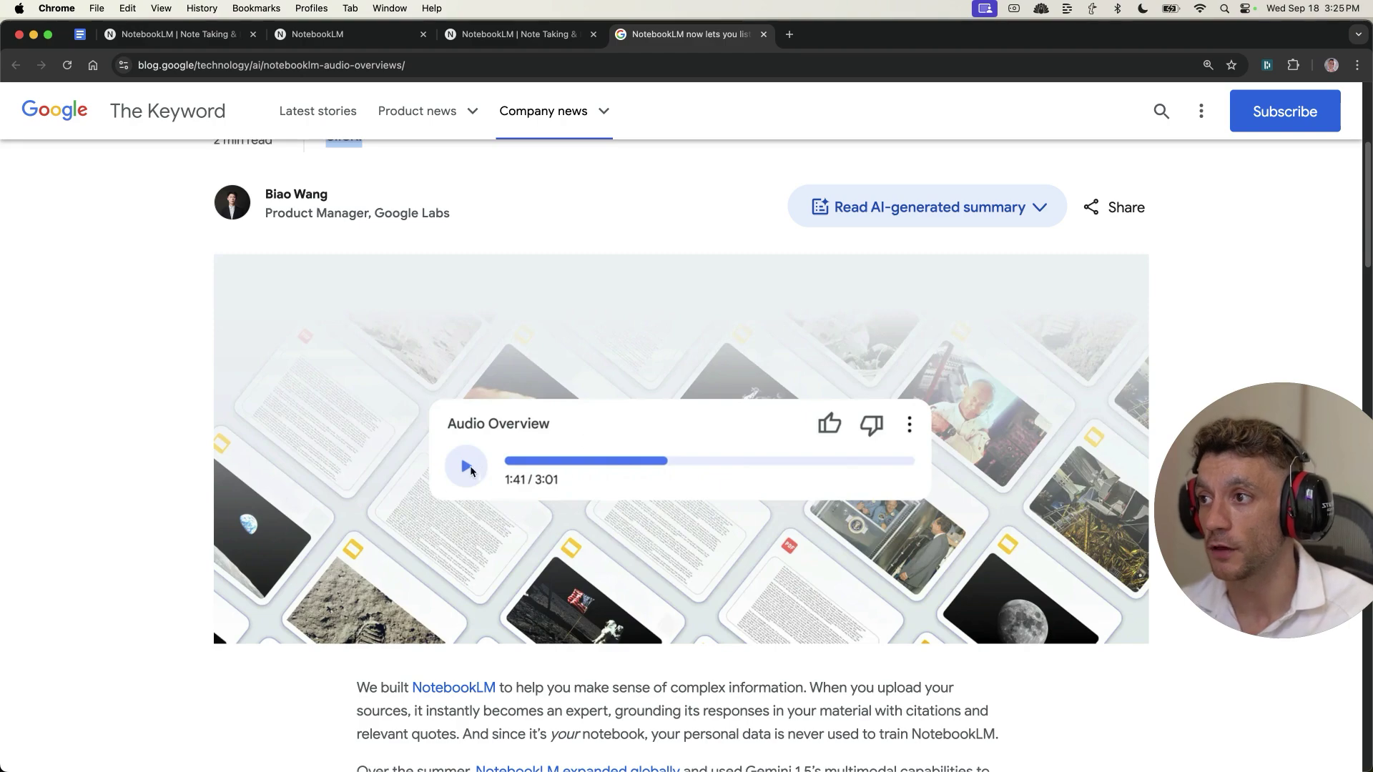
{"action": "scroll", "coordinate": [576, 465], "scroll_direction": "down", "scroll_amount": 10}
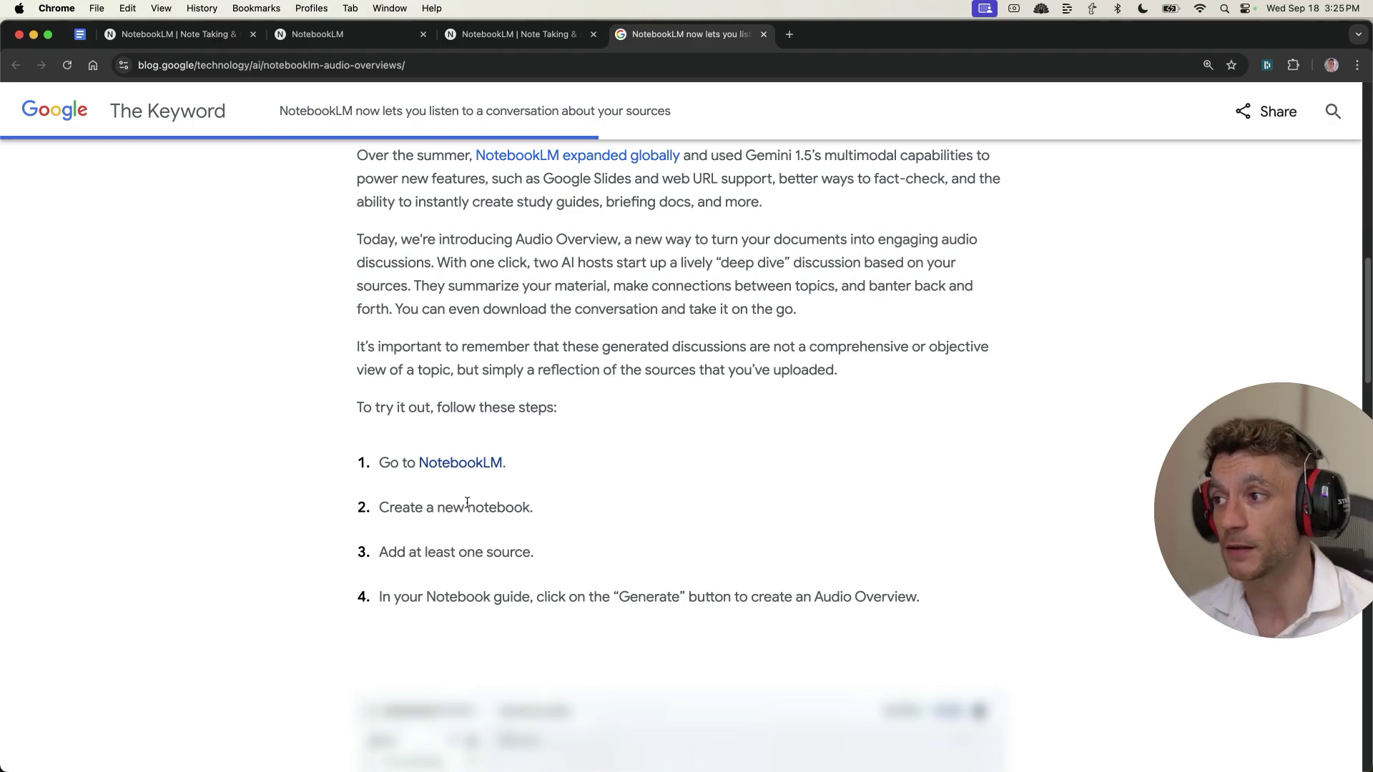
{"action": "scroll", "coordinate": [467, 502], "scroll_direction": "down", "scroll_amount": 4}
{"action": "scroll", "coordinate": [508, 448], "scroll_direction": "up", "scroll_amount": 3}
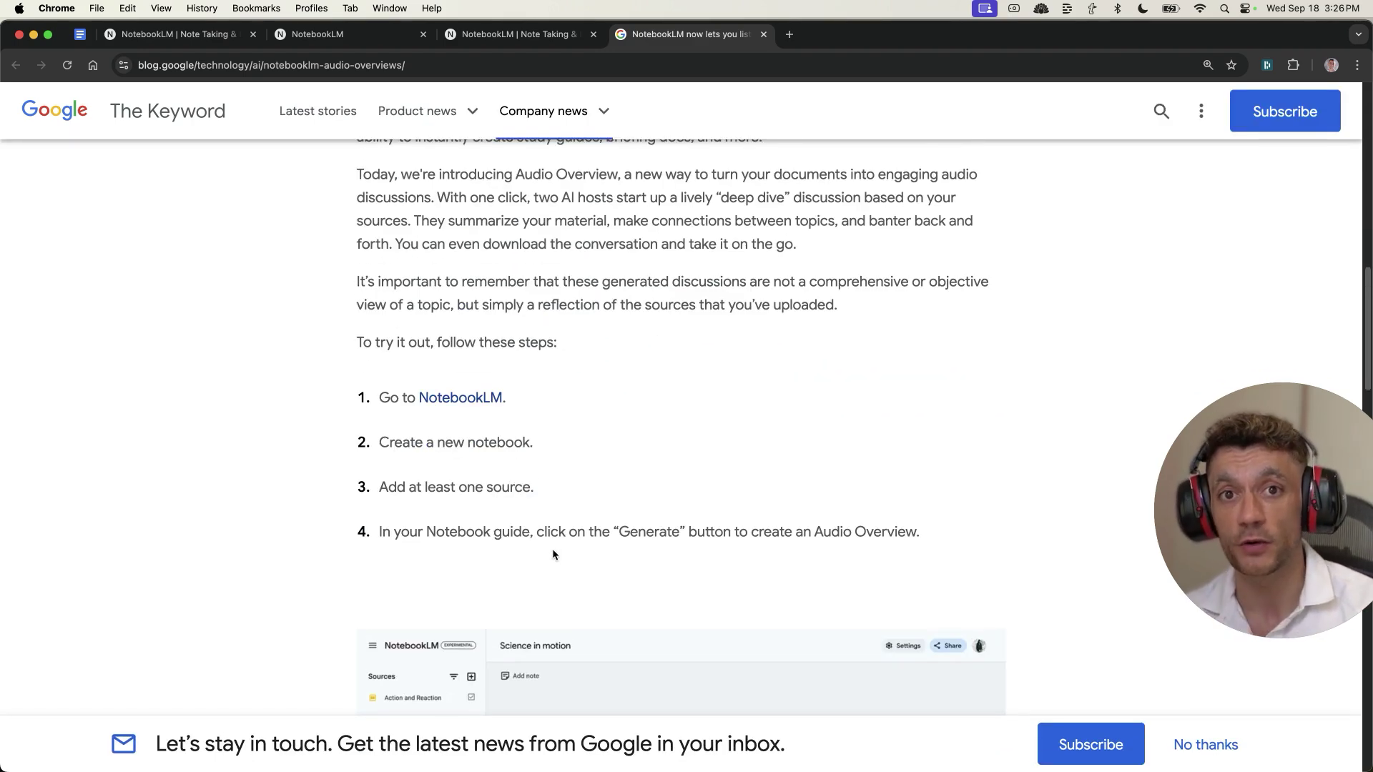
{"action": "scroll", "coordinate": [555, 555], "scroll_direction": "down", "scroll_amount": 1}
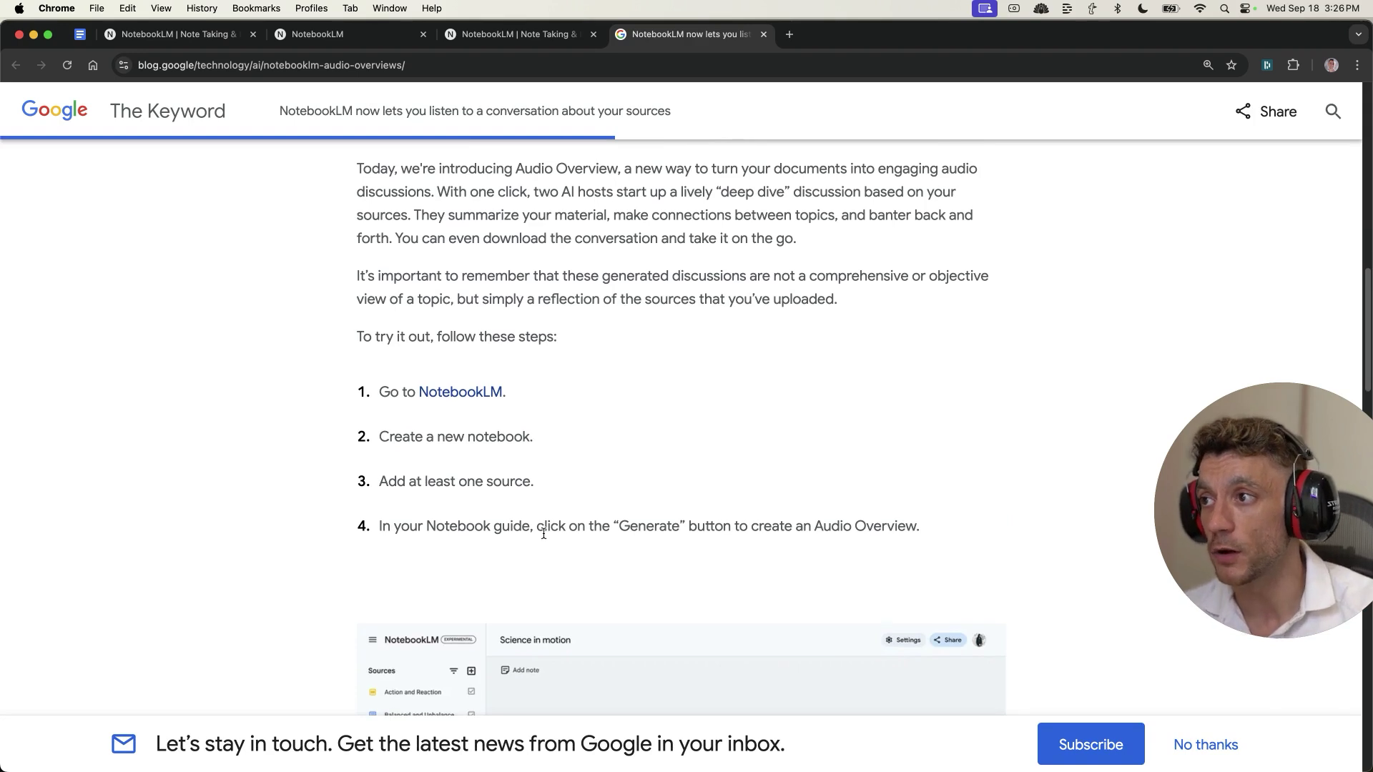
{"action": "scroll", "coordinate": [520, 365], "scroll_direction": "up", "scroll_amount": 1}
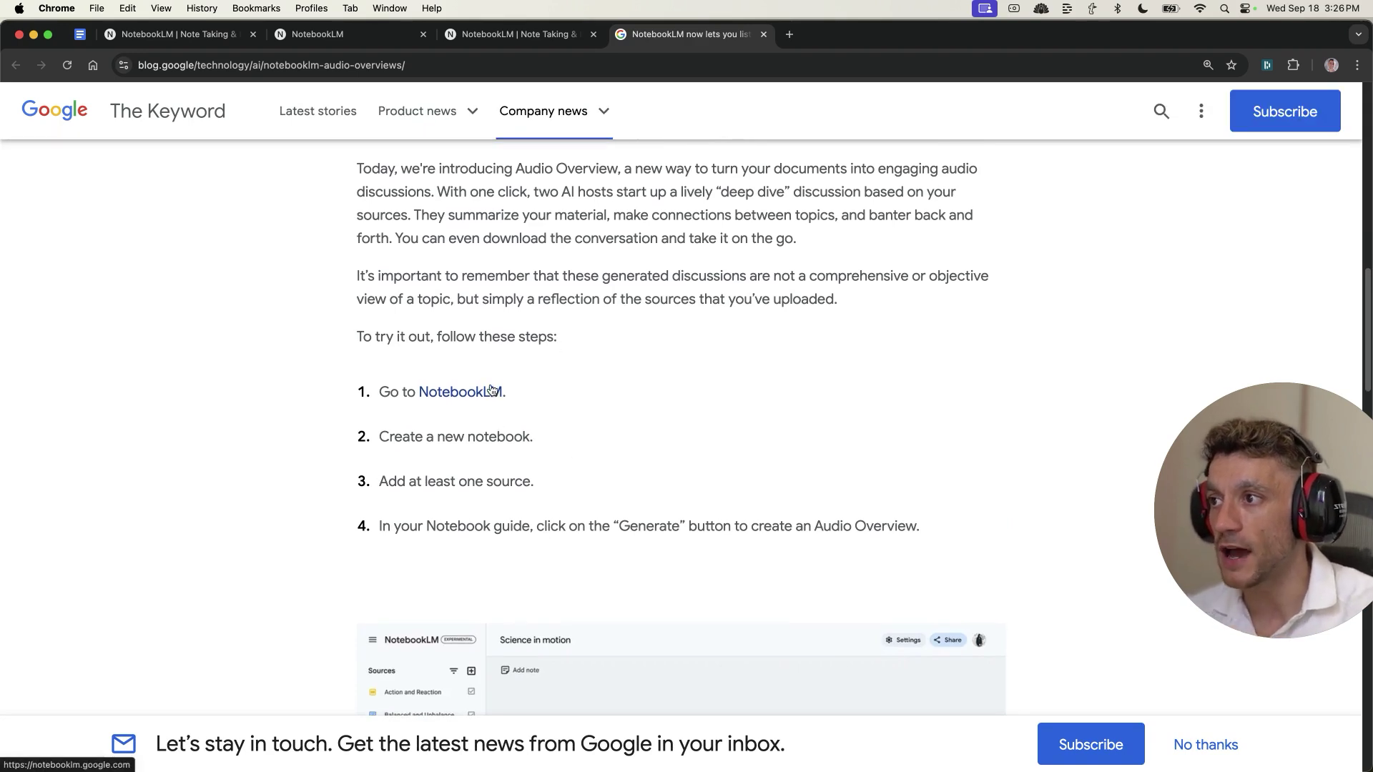
{"action": "left_click", "coordinate": [492, 389], "text": "super"}
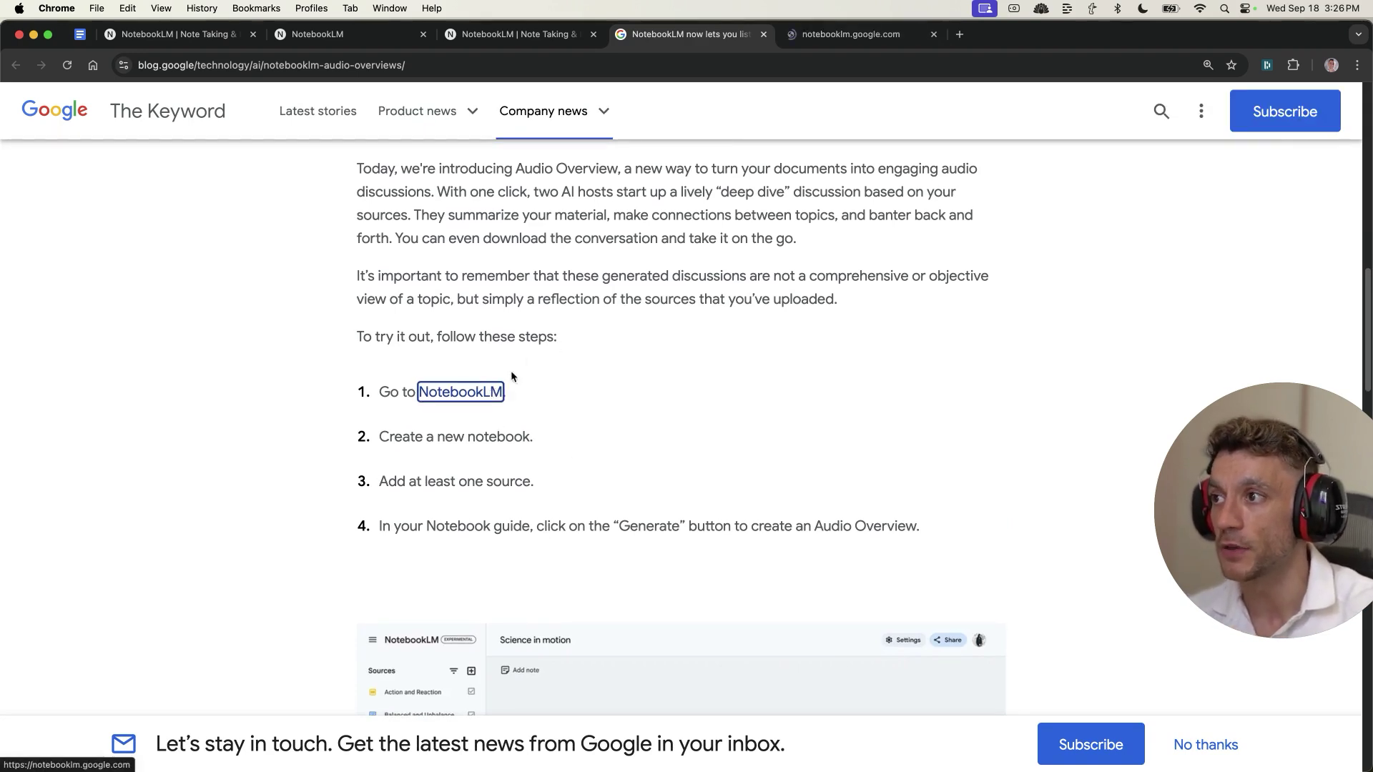
- Create a new empty notebook in NotebookLM, following the blog's first step
{"action": "left_click", "coordinate": [851, 33]}
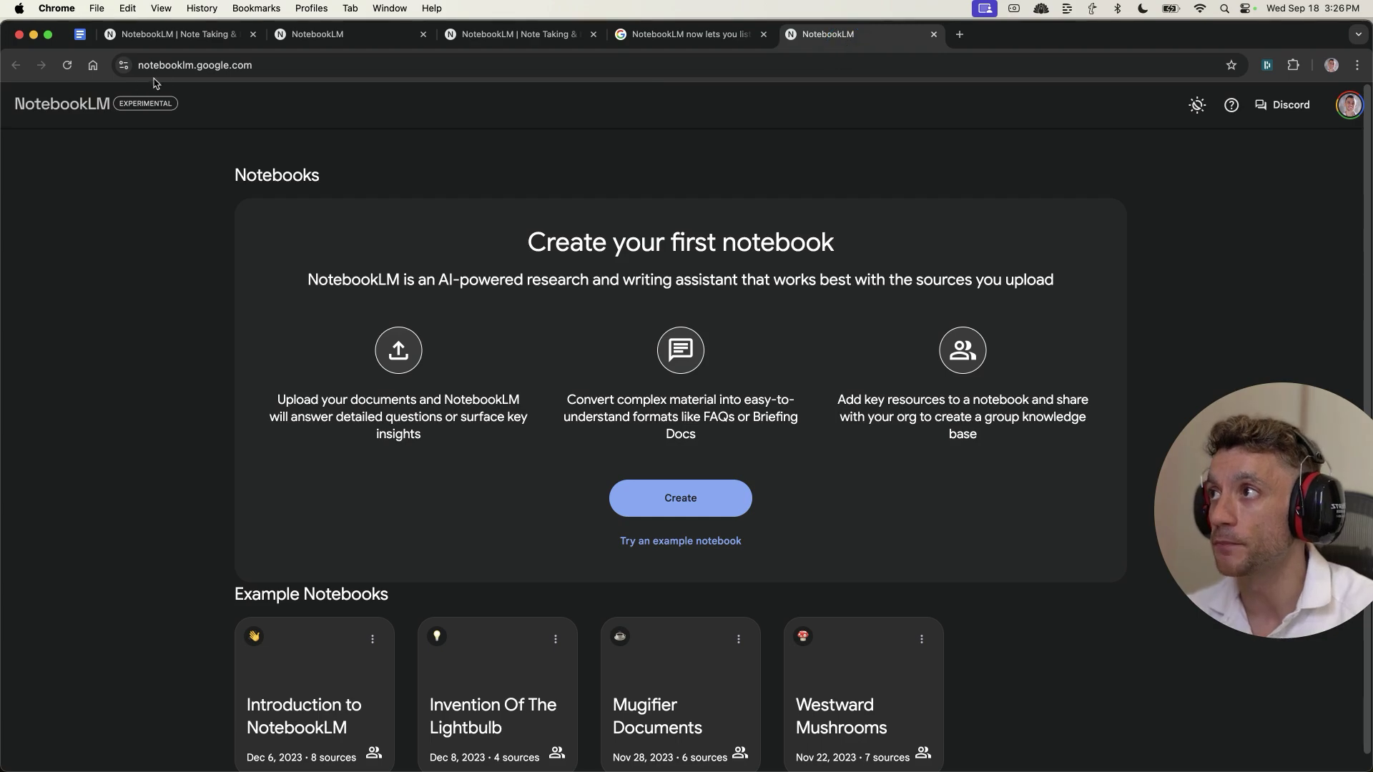
{"action": "key", "text": "ctrl+shift+Tab"}
{"action": "left_click_drag", "start_coordinate": [377, 434], "coordinate": [561, 434]}
{"action": "left_click", "coordinate": [870, 28]}
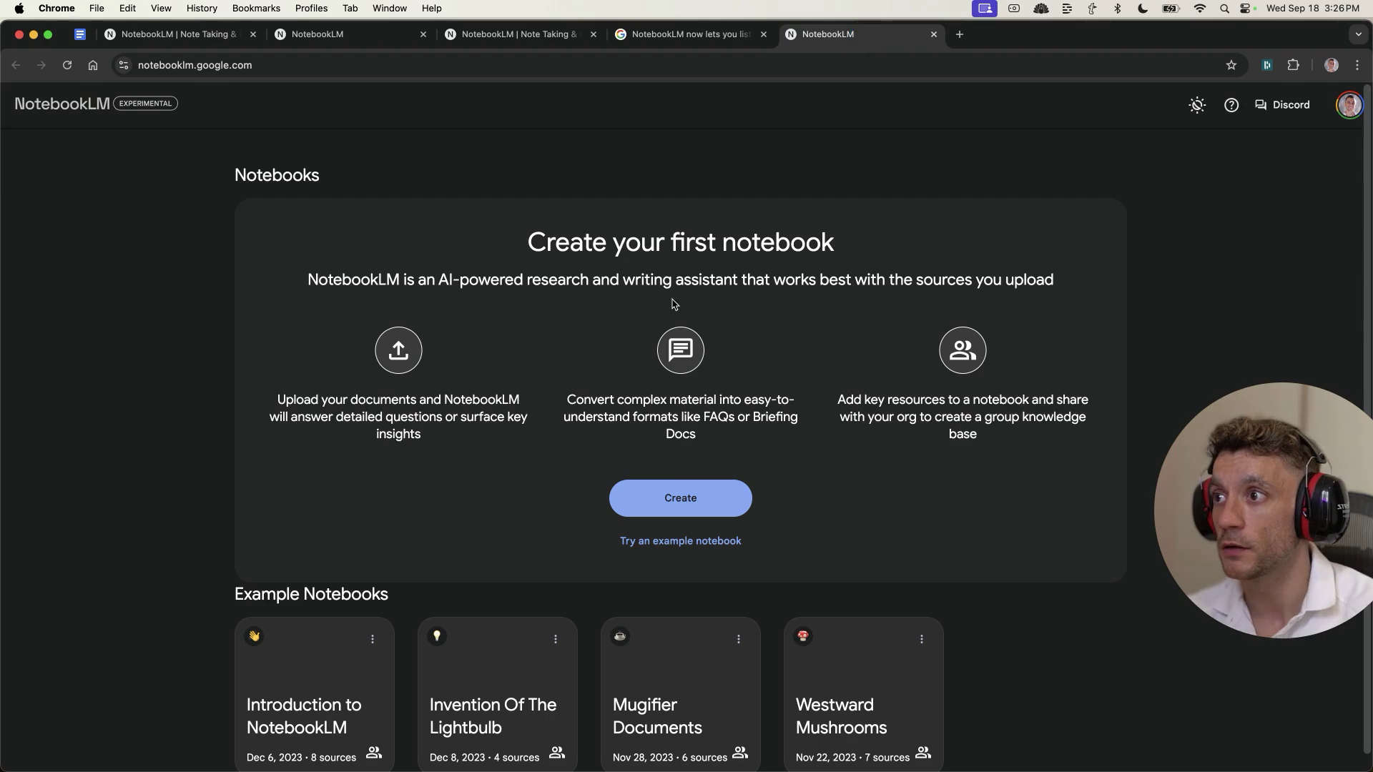
{"action": "left_click", "coordinate": [670, 493]}
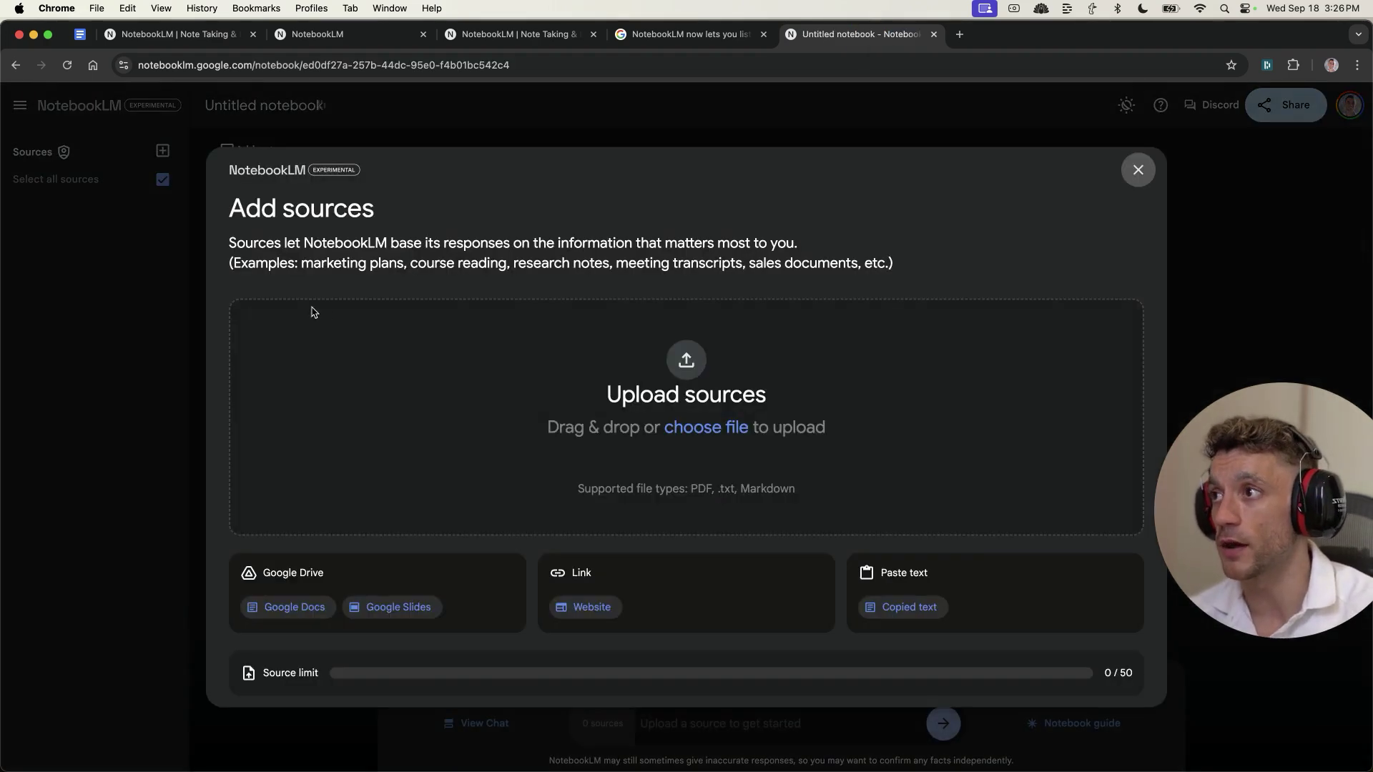
- Choose Website as the source type and copy the Medium SEO-training-in-Japan article's link address
{"action": "key", "text": "ctrl+shift+Tab"}
{"action": "left_click_drag", "start_coordinate": [531, 481], "coordinate": [379, 482]}
{"action": "left_click", "coordinate": [867, 37]}
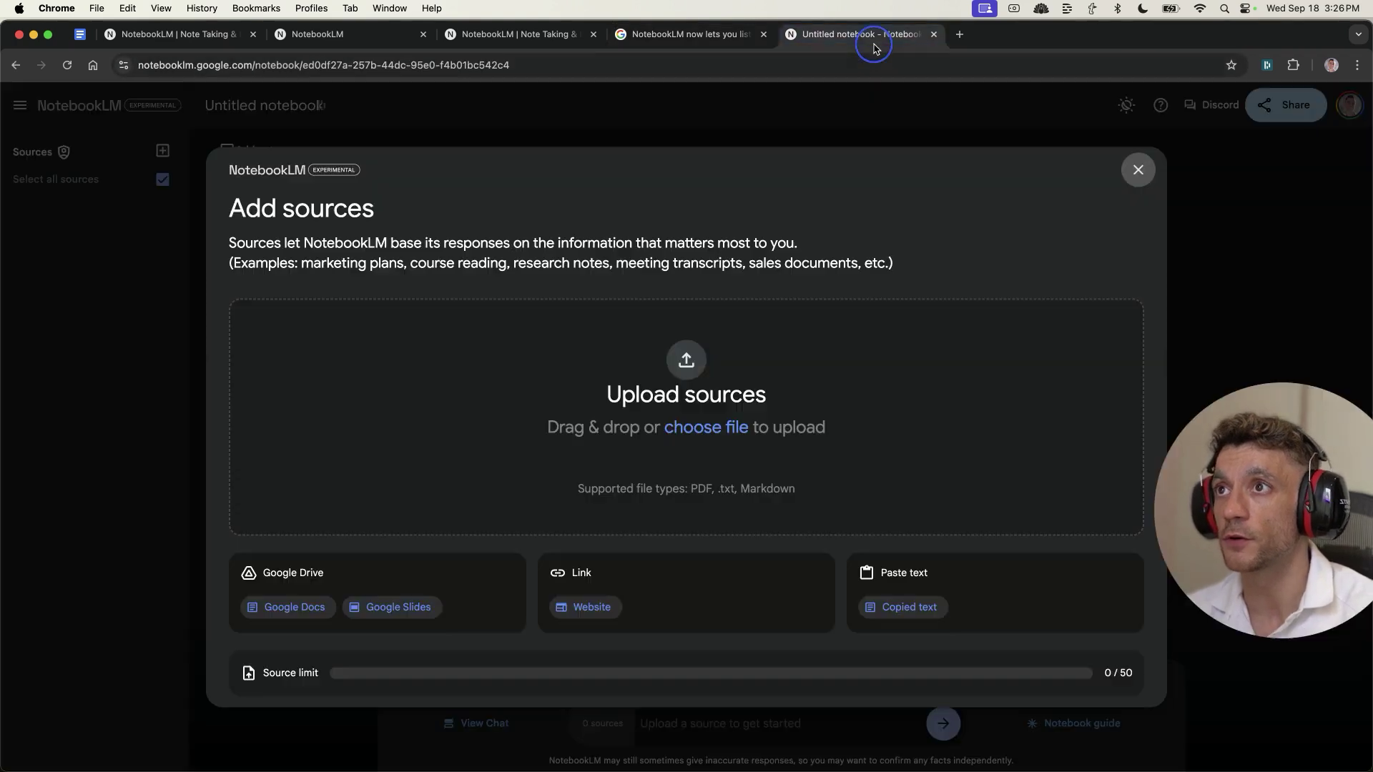
{"action": "left_click", "coordinate": [574, 607]}
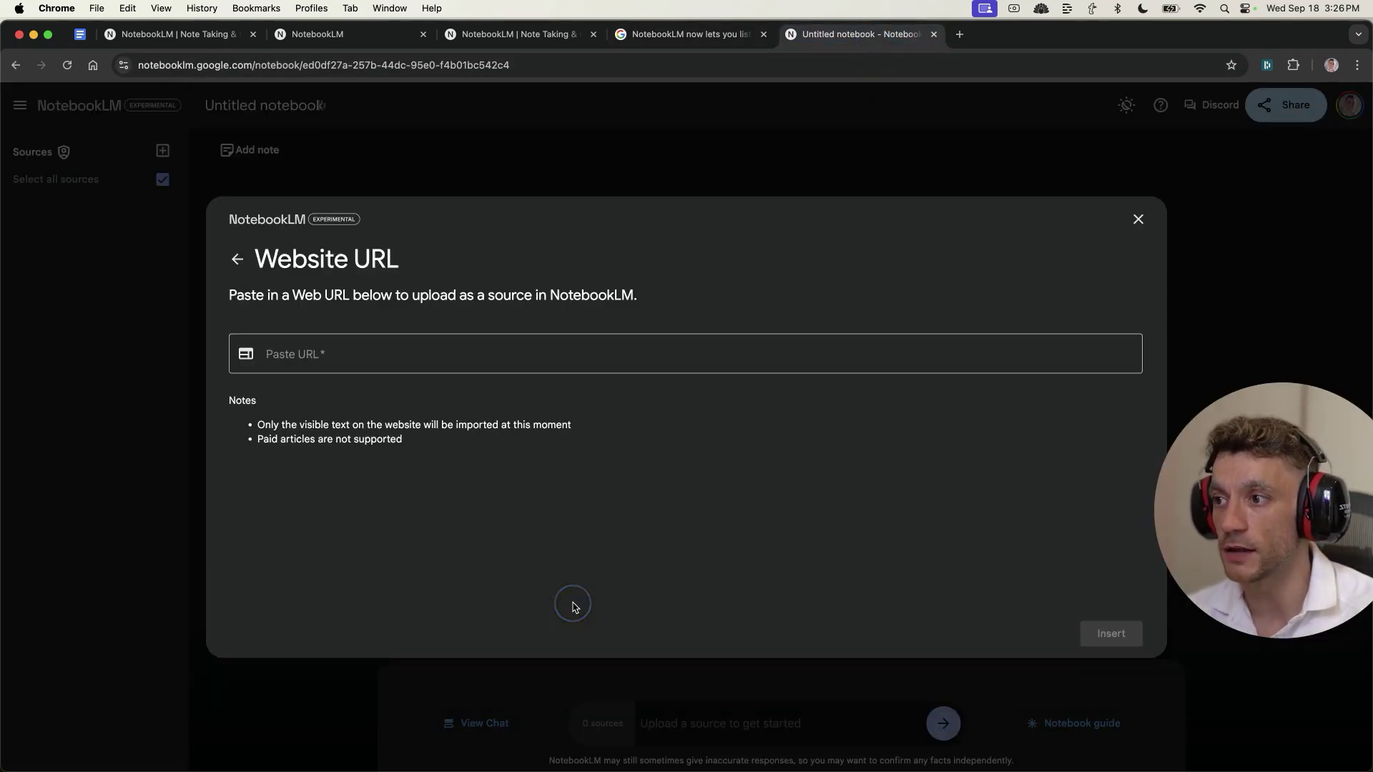
{"action": "left_click", "coordinate": [461, 369]}
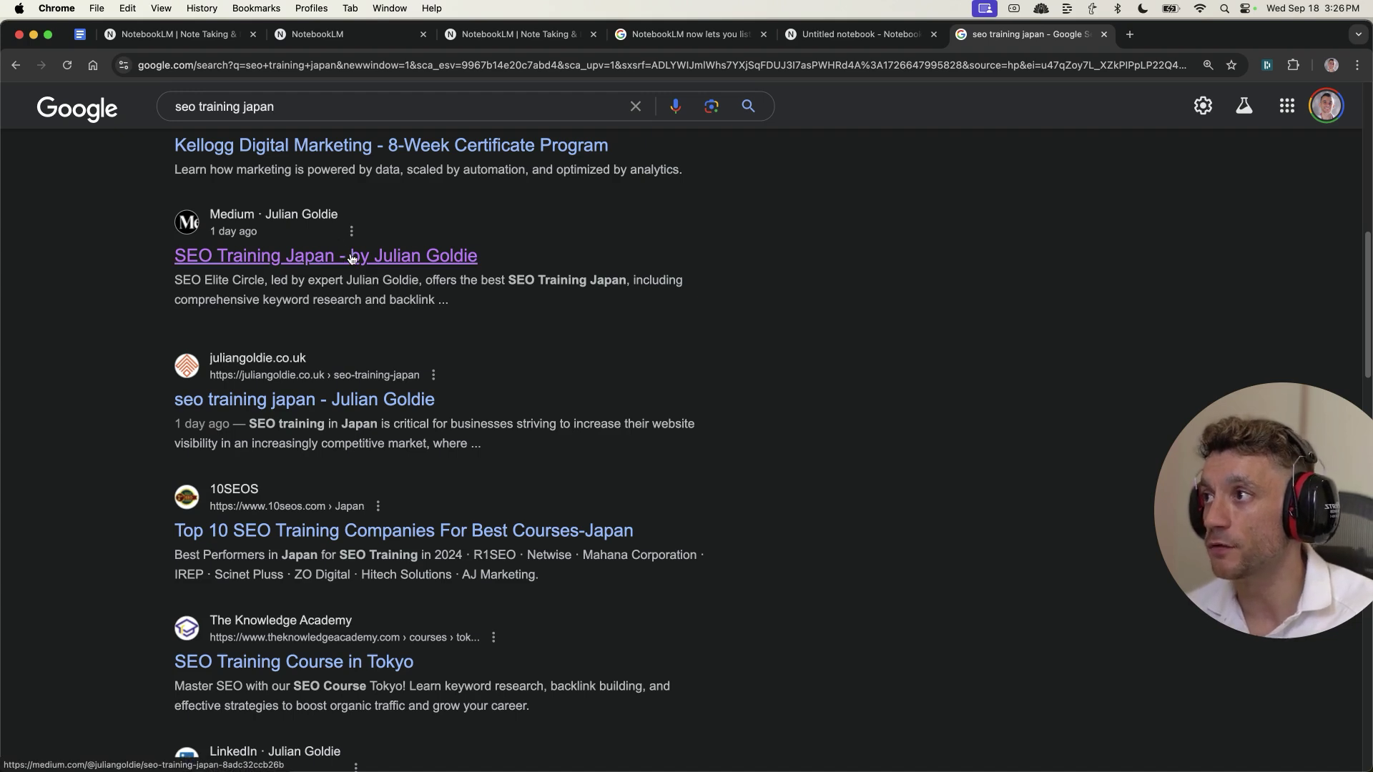
{"action": "right_click", "coordinate": [351, 258]}
{"action": "left_click", "coordinate": [450, 340]}
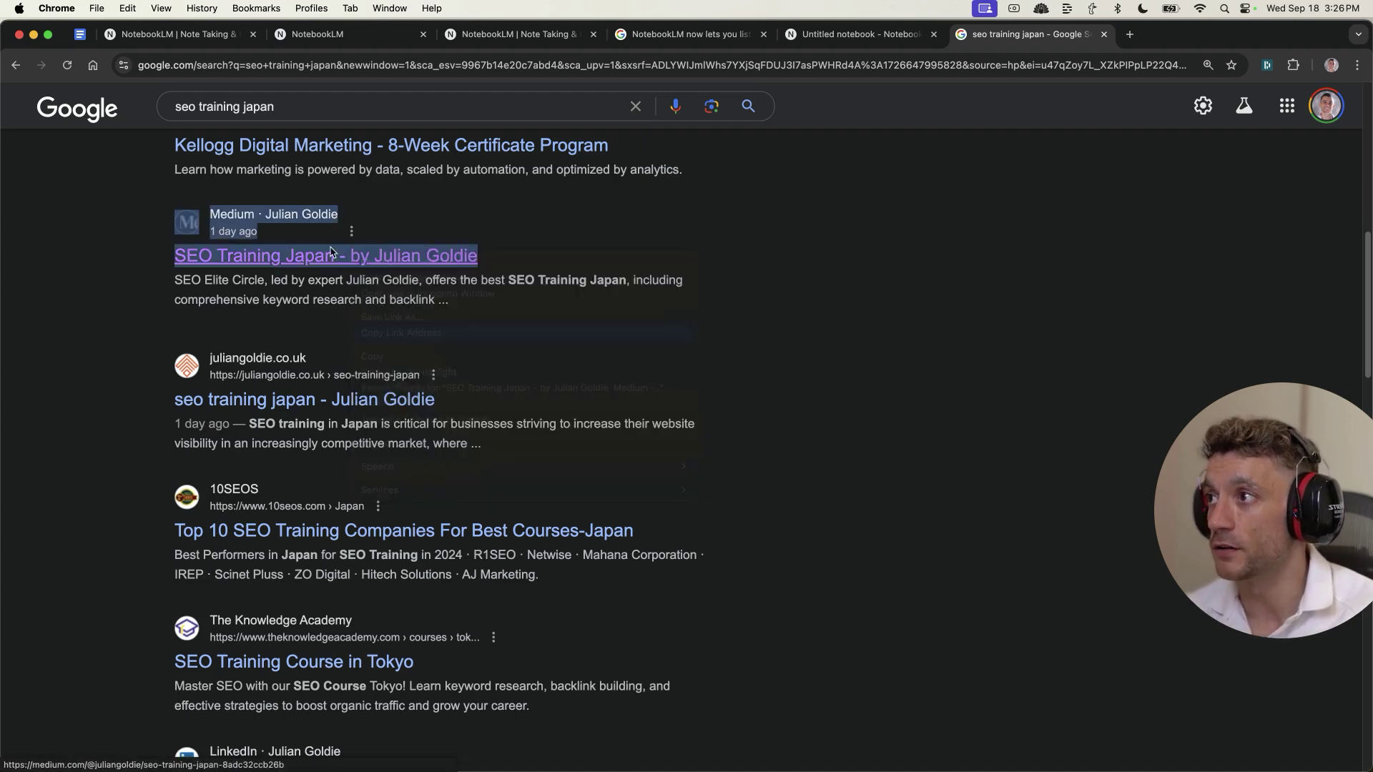
- Paste the Medium article link and insert it as the notebook's website source
{"action": "key", "text": "super+shift+bracketleft"}
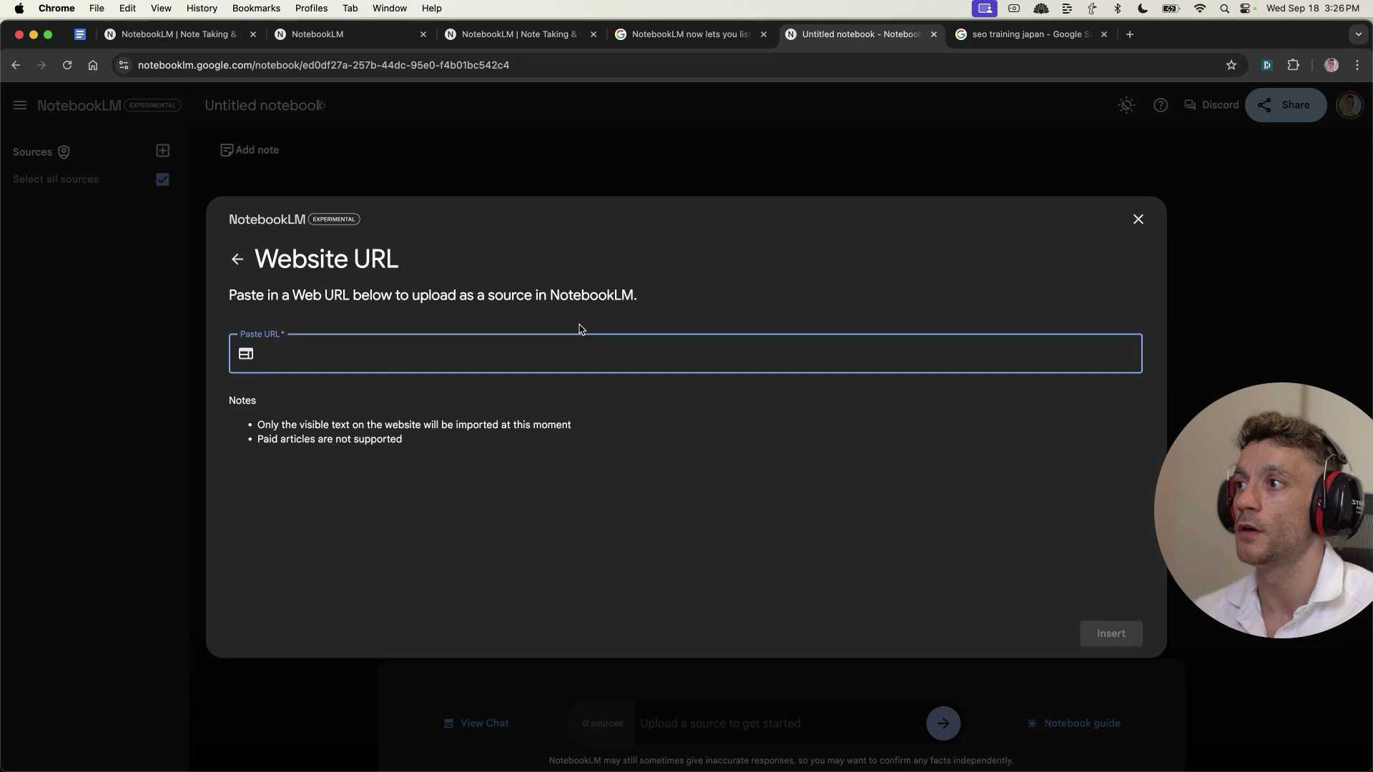
{"action": "key", "text": "super+v"}
{"action": "left_click", "coordinate": [1122, 639]}
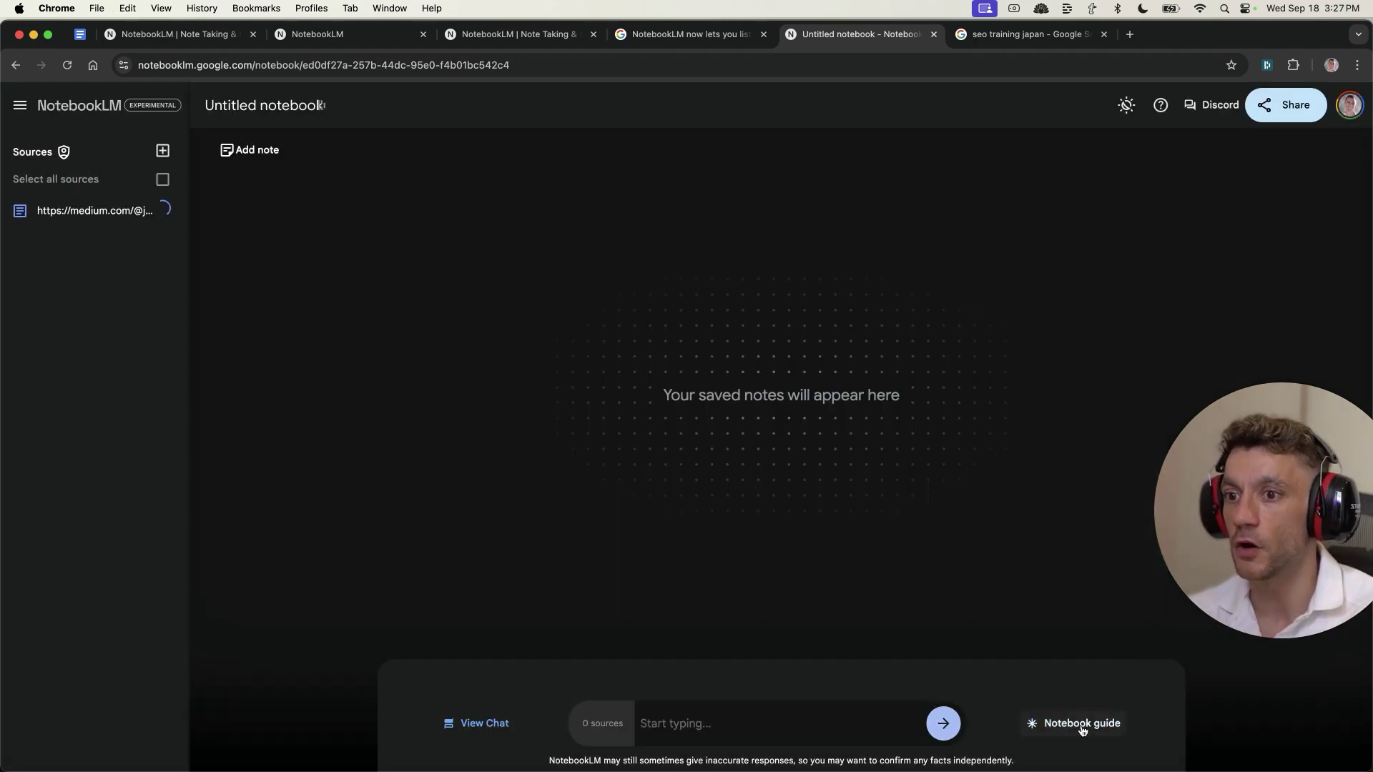
- Generate the Audio Overview from the Notebook guide and show its notes
{"action": "left_click", "coordinate": [1081, 725]}
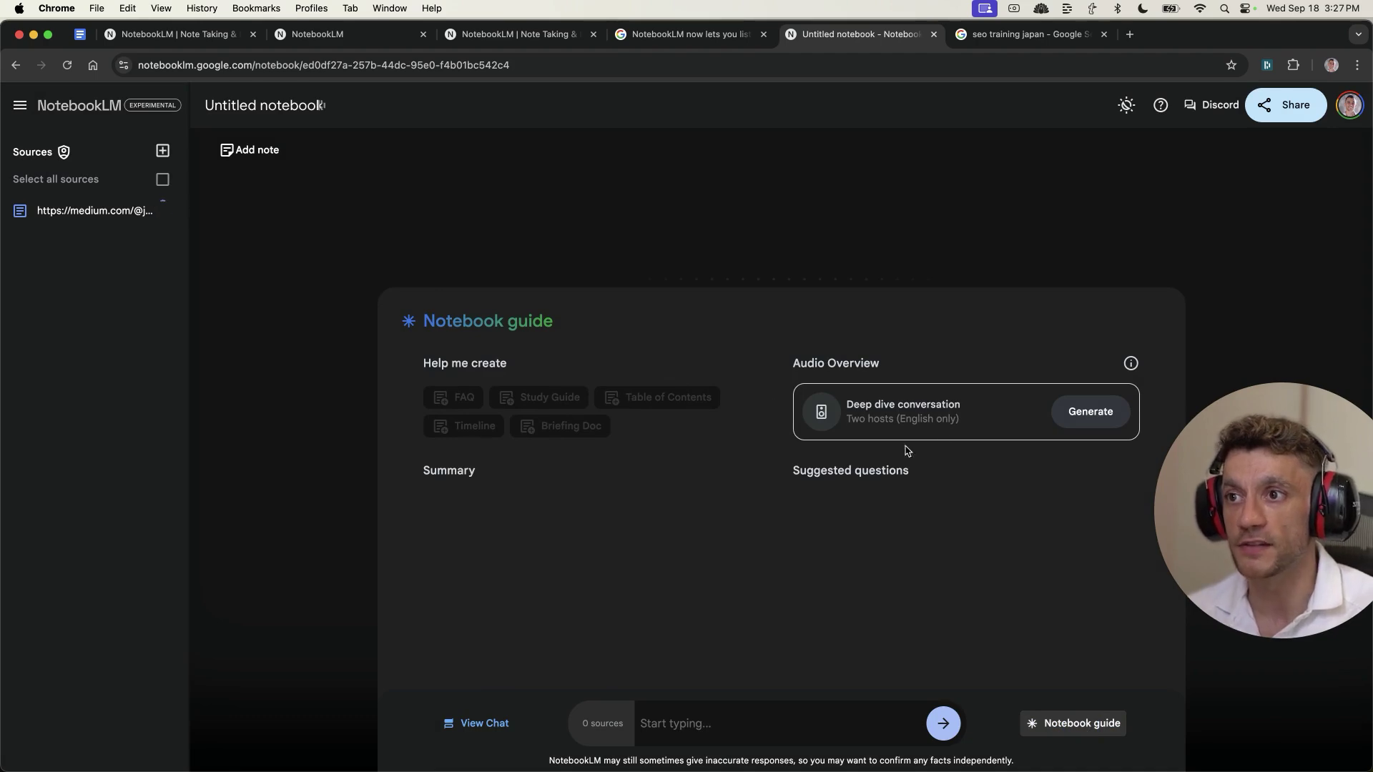
{"action": "left_click", "coordinate": [1087, 423]}
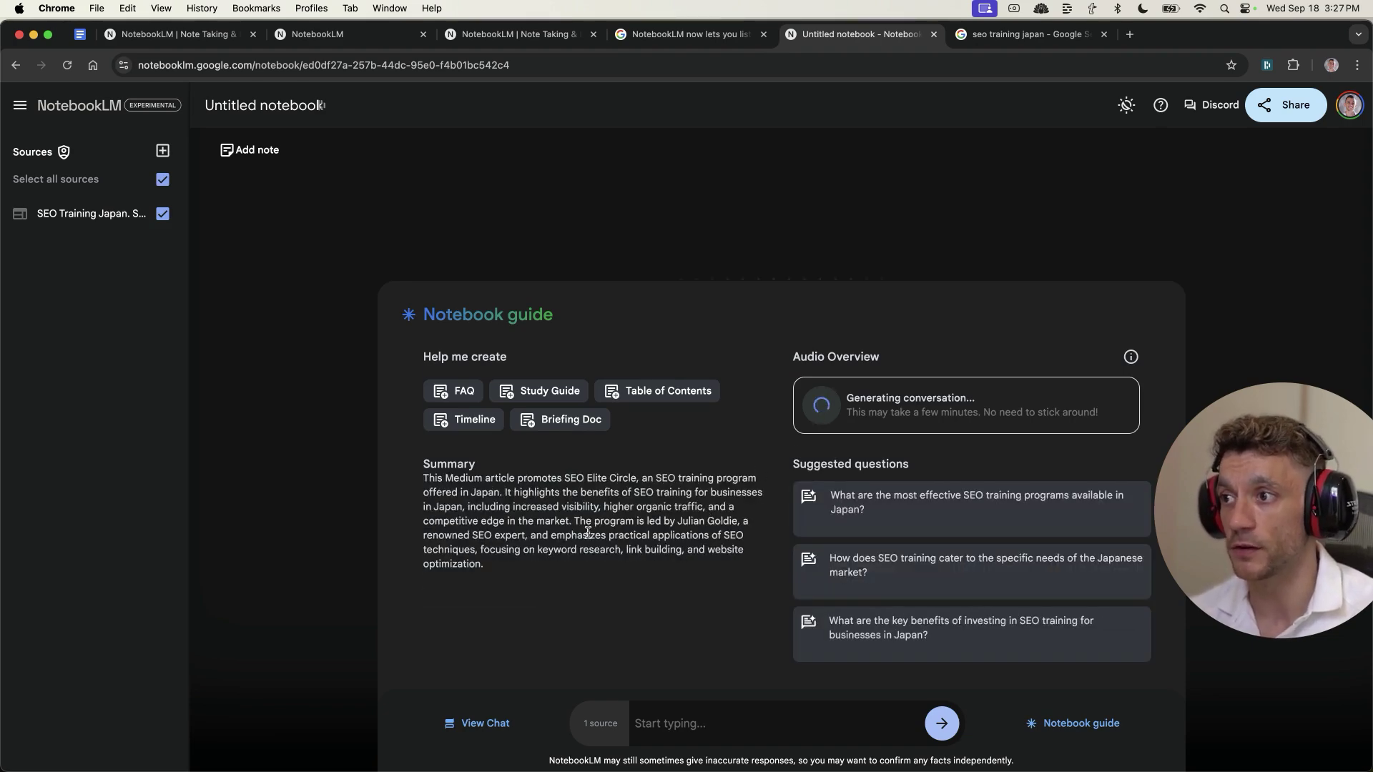
{"action": "left_click", "coordinate": [1130, 357]}
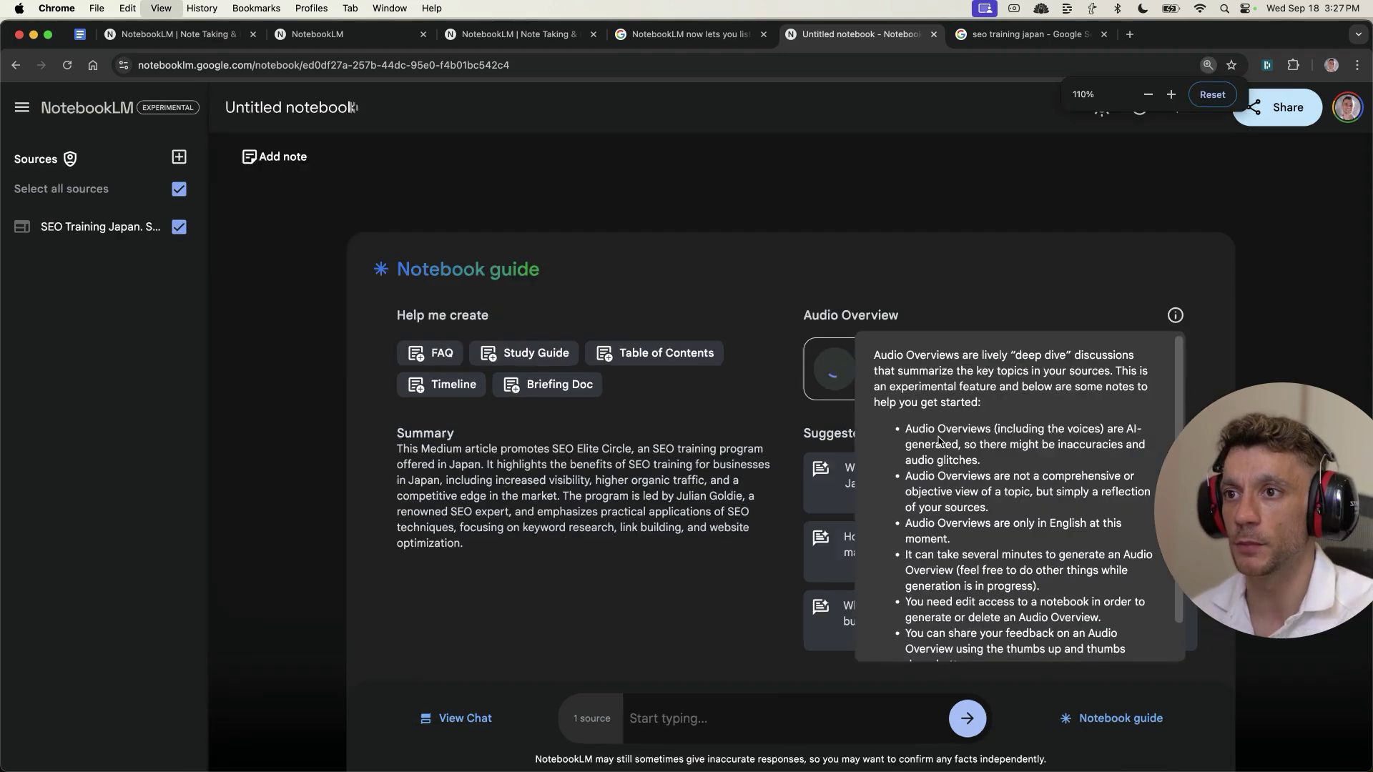
{"action": "key", "text": "super+equal"}
{"action": "key", "text": "super+equal"}
{"action": "key", "text": "super+equal"}
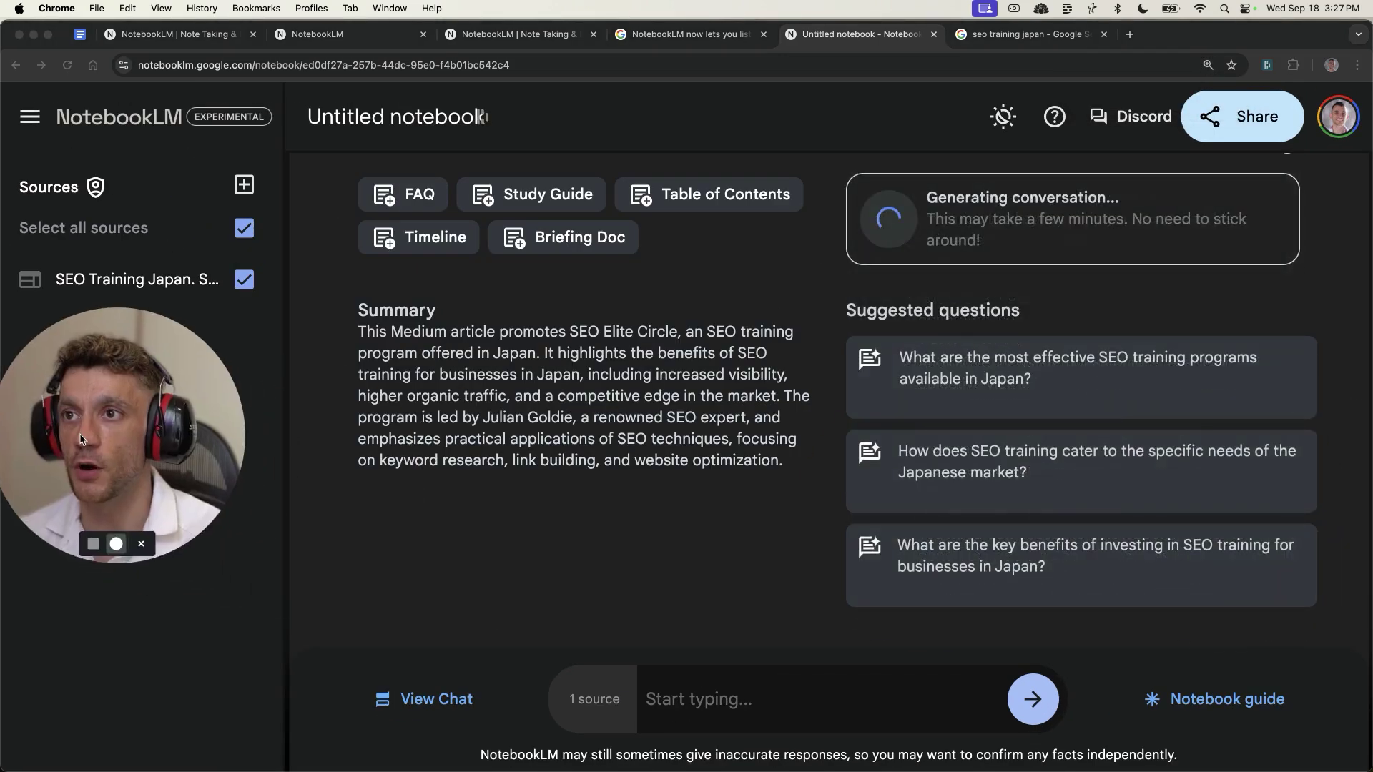
{"action": "scroll", "coordinate": [916, 246], "scroll_direction": "down", "scroll_amount": 1}
{"action": "left_click", "coordinate": [916, 245]}
{"action": "left_click_drag", "start_coordinate": [915, 245], "coordinate": [1175, 270]}
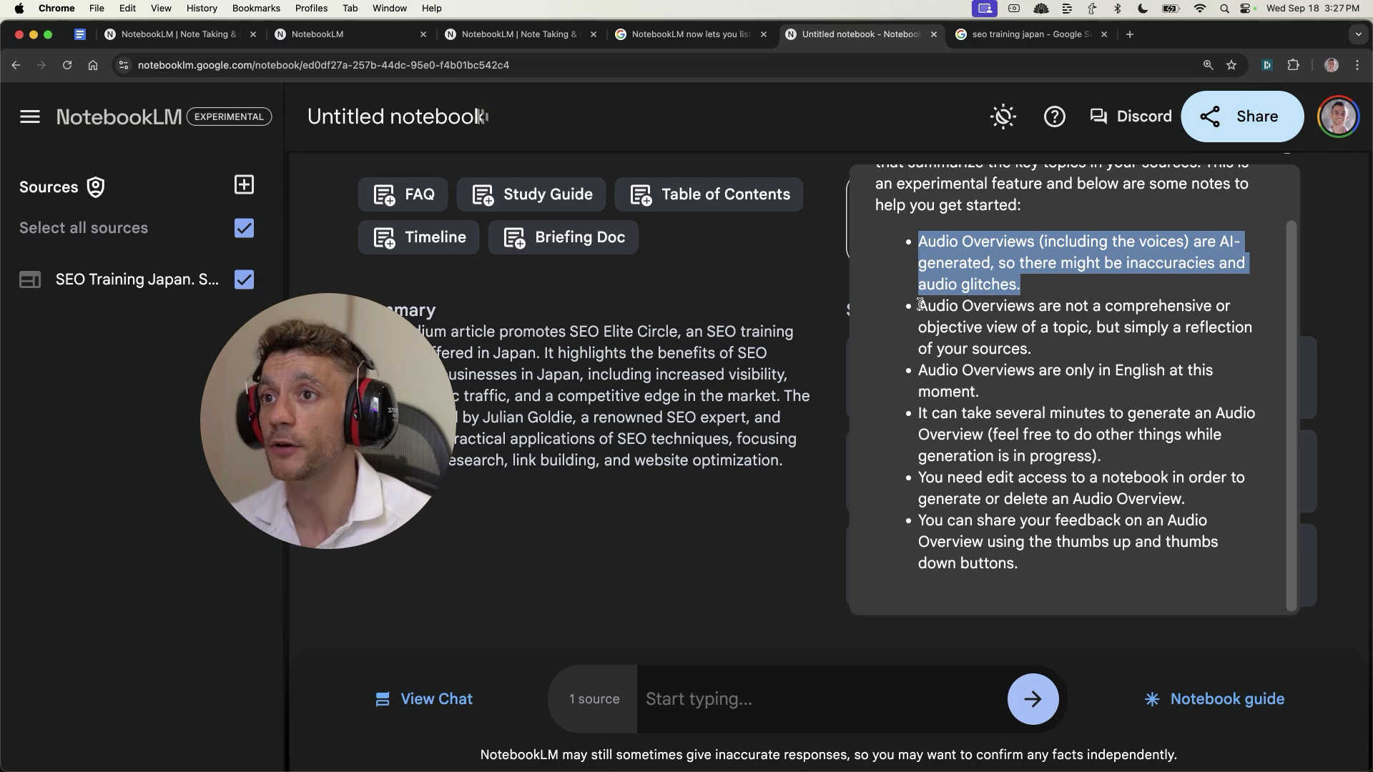
{"action": "left_click_drag", "start_coordinate": [904, 370], "coordinate": [1027, 393]}
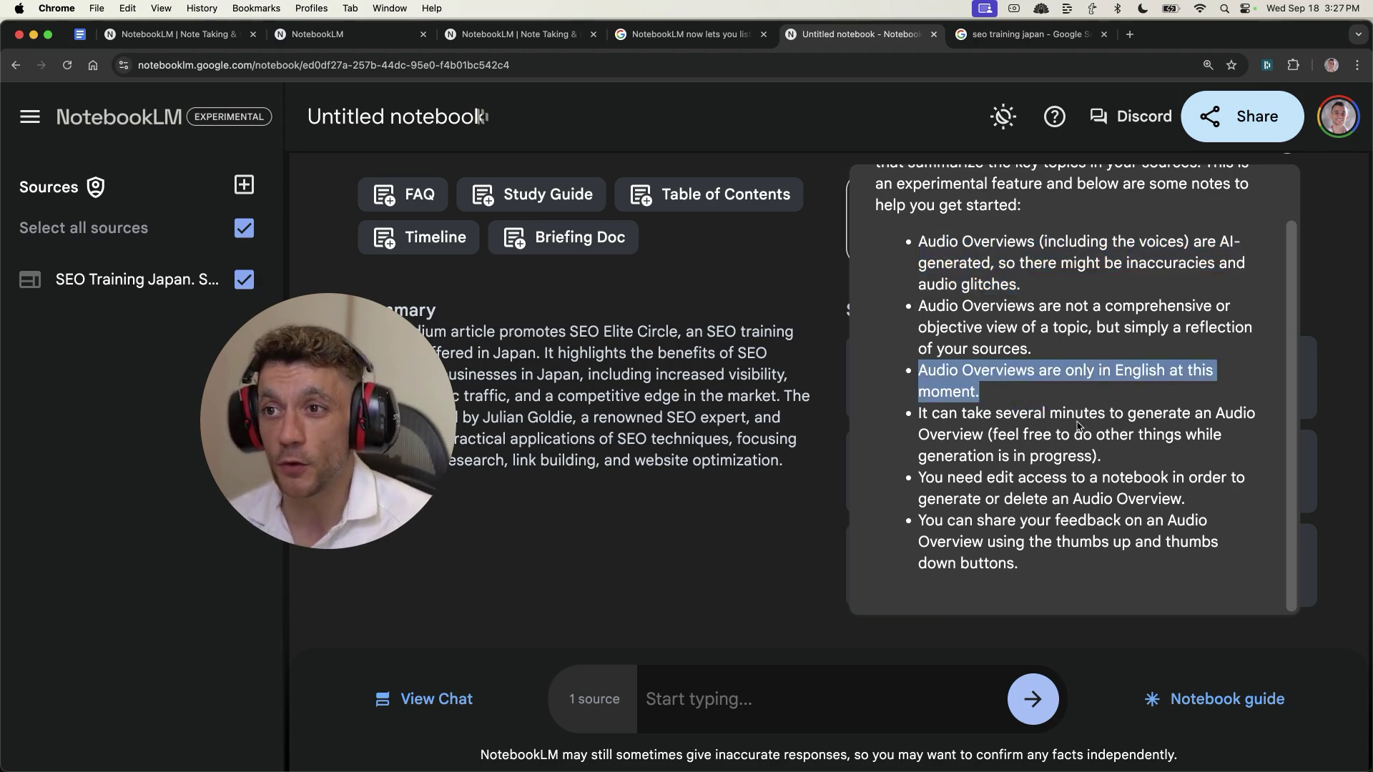
{"action": "left_click_drag", "start_coordinate": [916, 421], "coordinate": [1140, 463]}
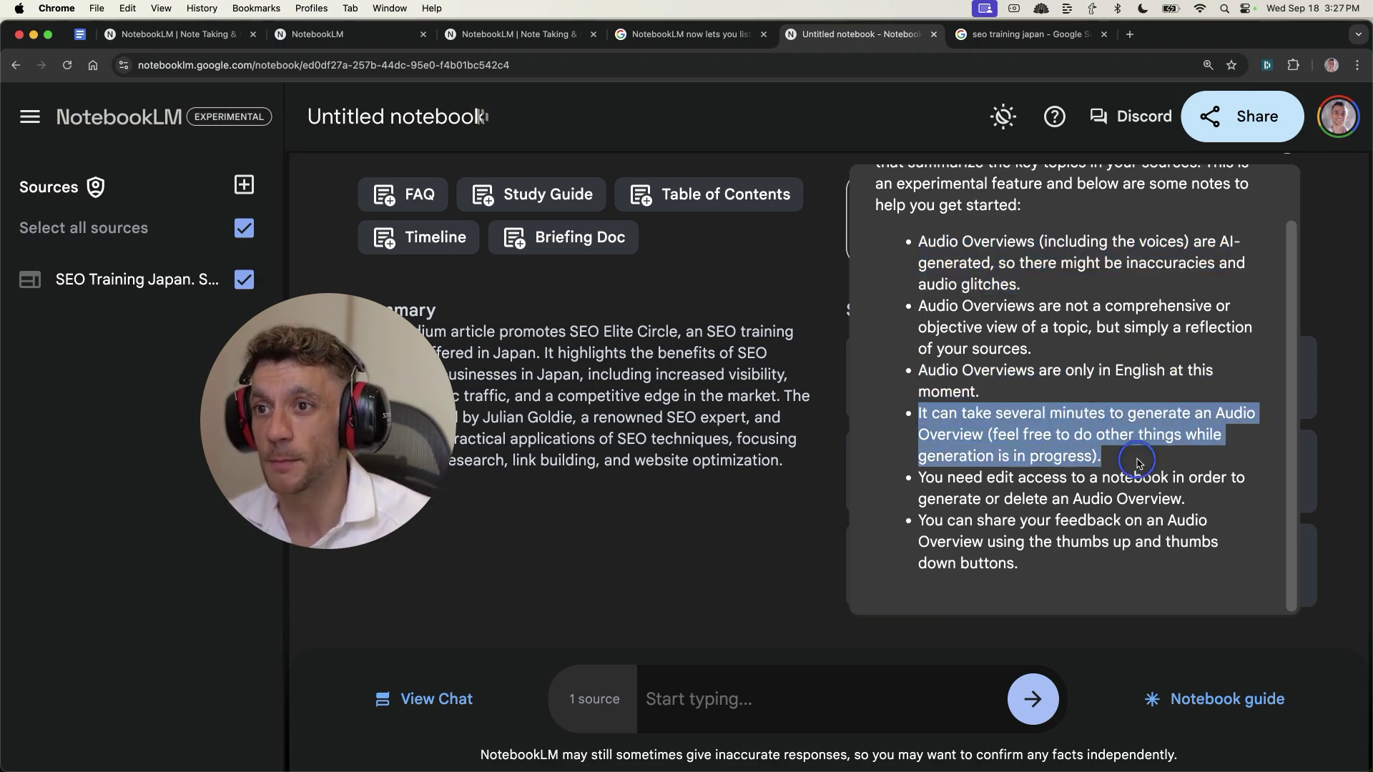
{"action": "left_click", "coordinate": [767, 475]}
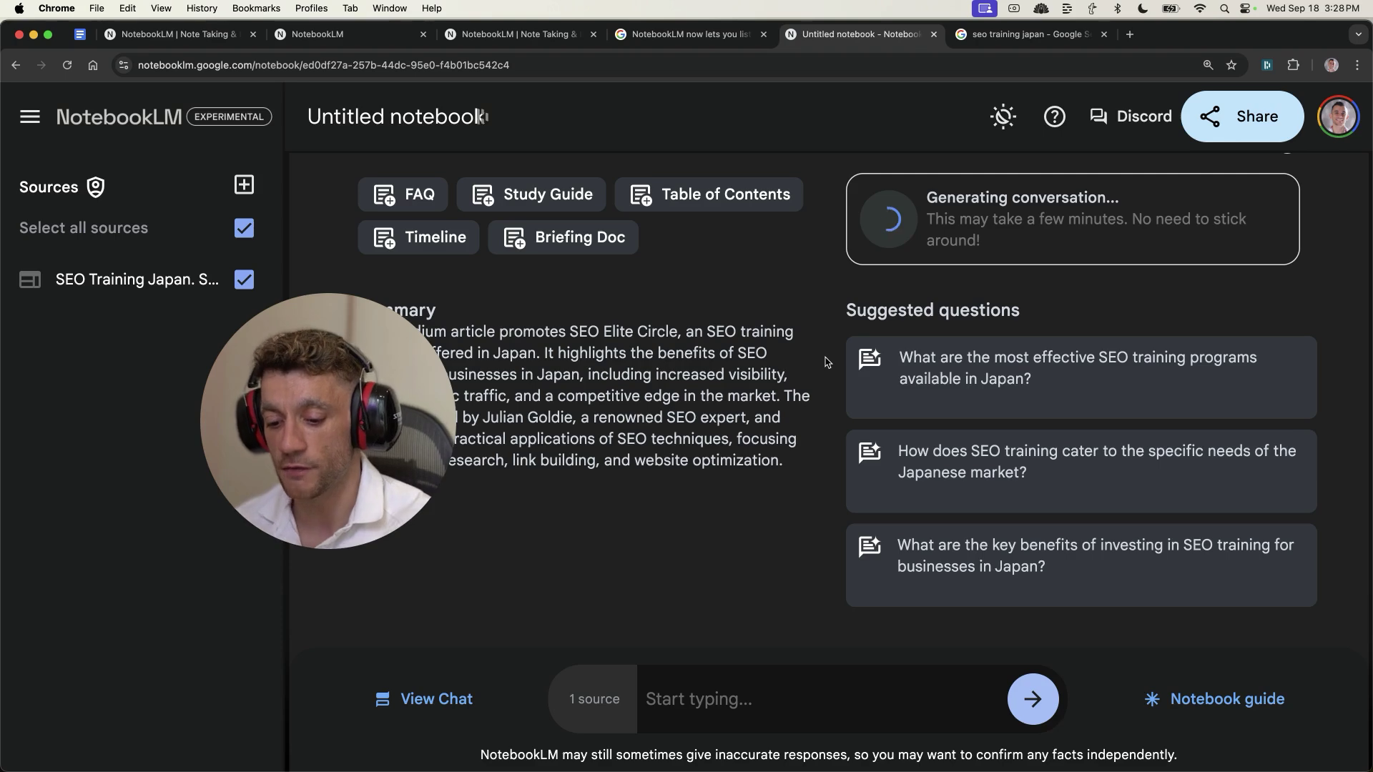
{"action": "key", "text": "super+0"}
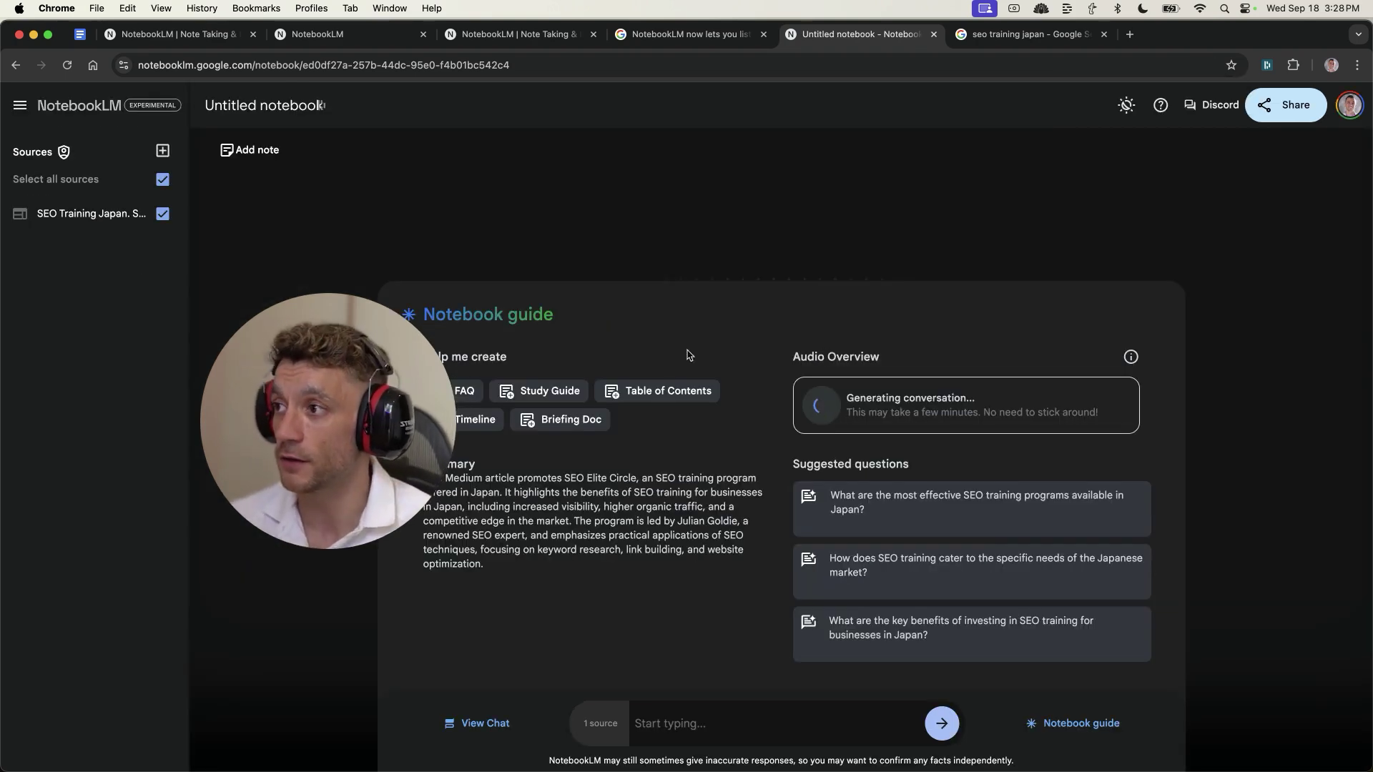
{"action": "left_click_drag", "start_coordinate": [238, 417], "coordinate": [1052, 225]}
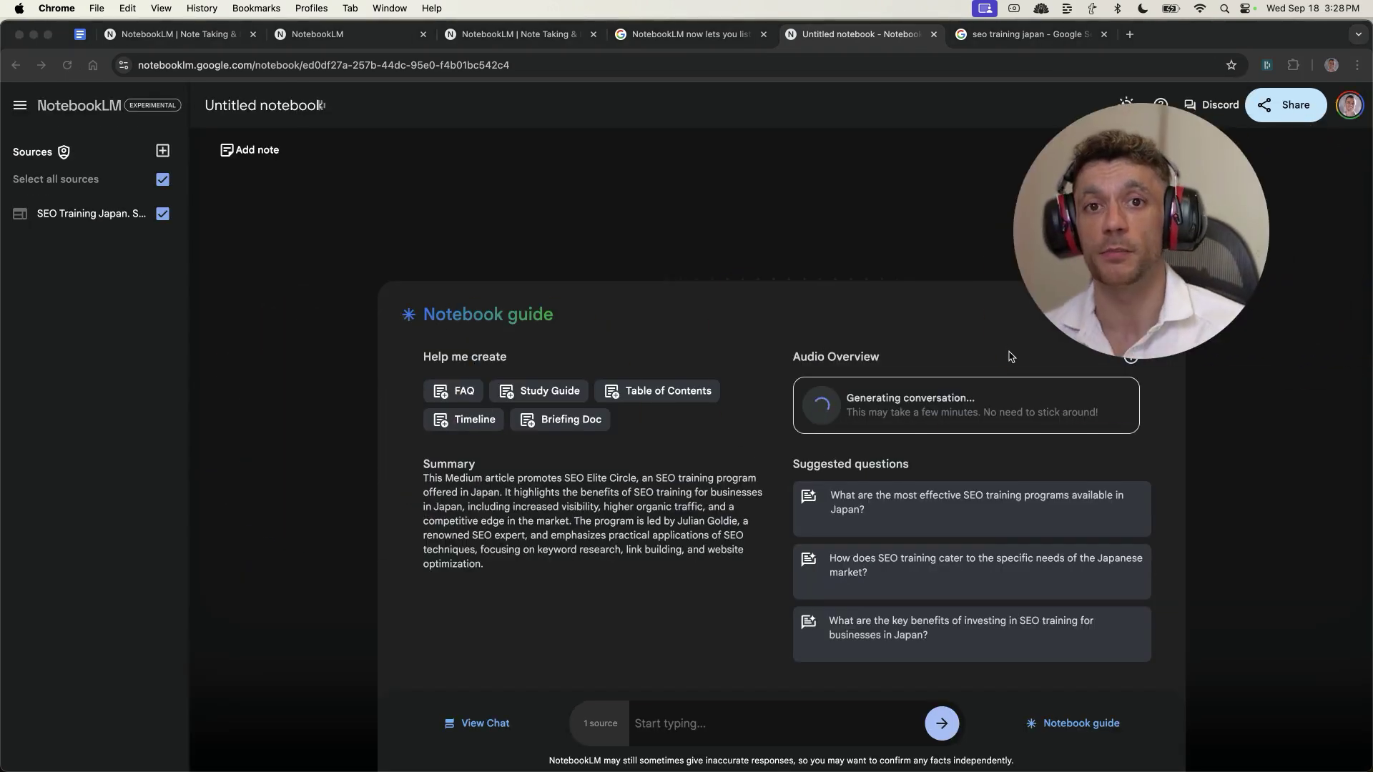
{"action": "mouse_move", "coordinate": [1049, 770]}
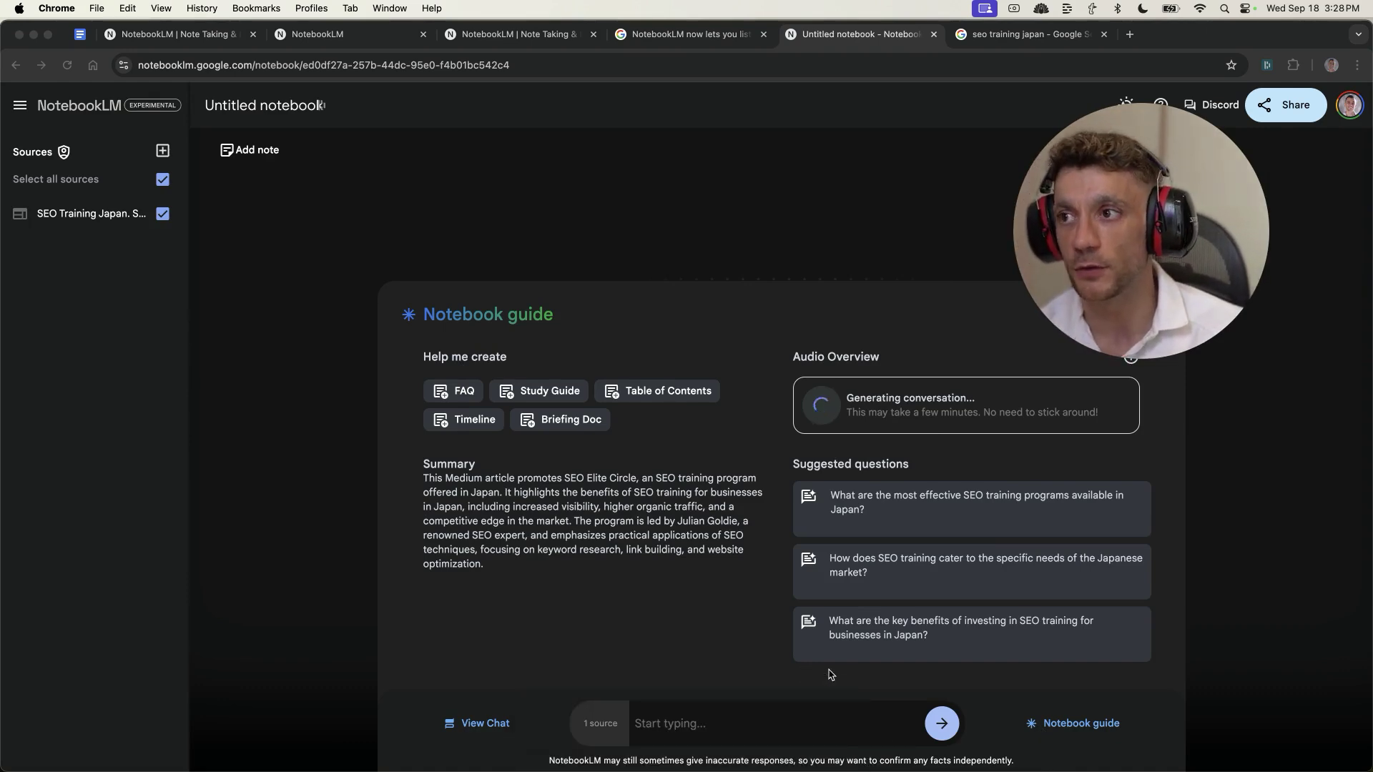
{"action": "left_click", "coordinate": [823, 335]}
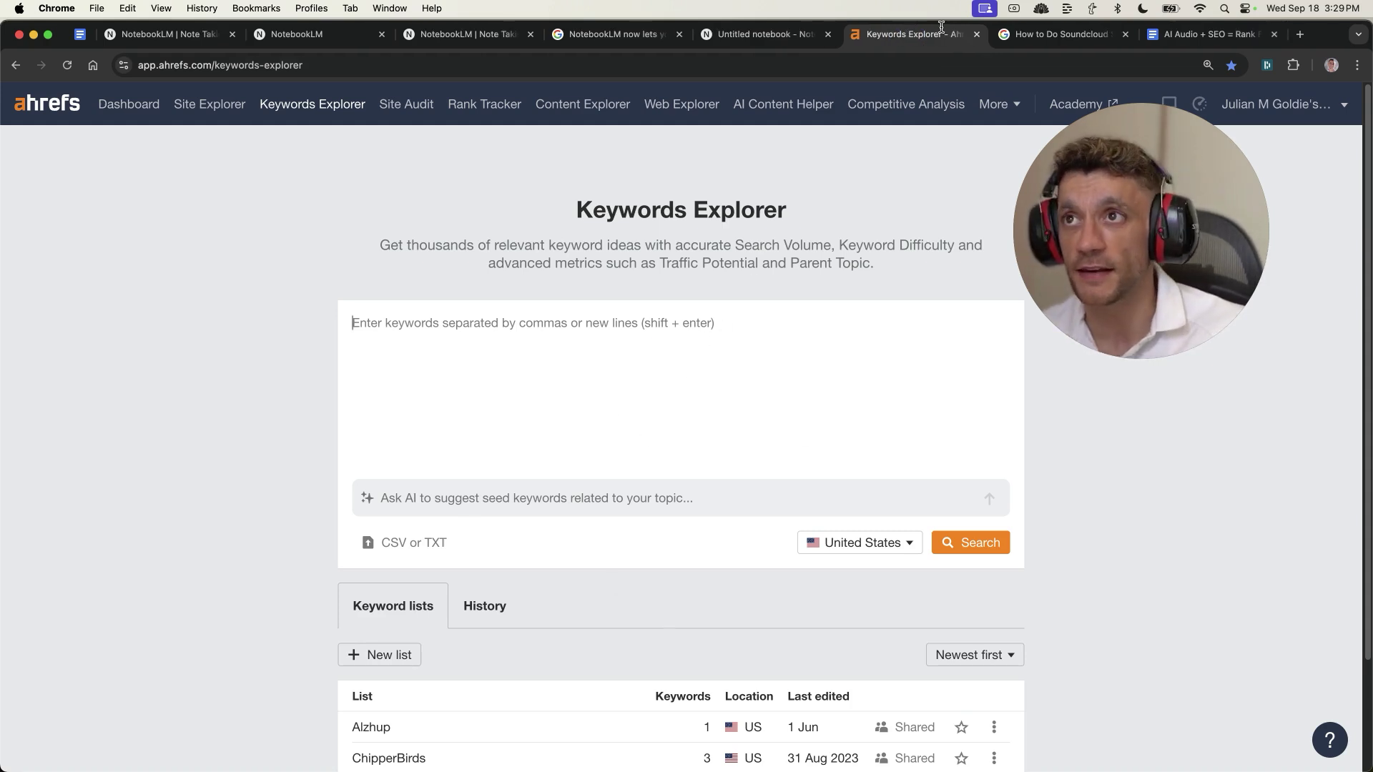
- From the soundcloud SEO results, open the 'Soundcloud SEO: How to Do Soundcloud SEO' track in a new tab
{"action": "left_click_drag", "start_coordinate": [1058, 33], "coordinate": [927, 36]}
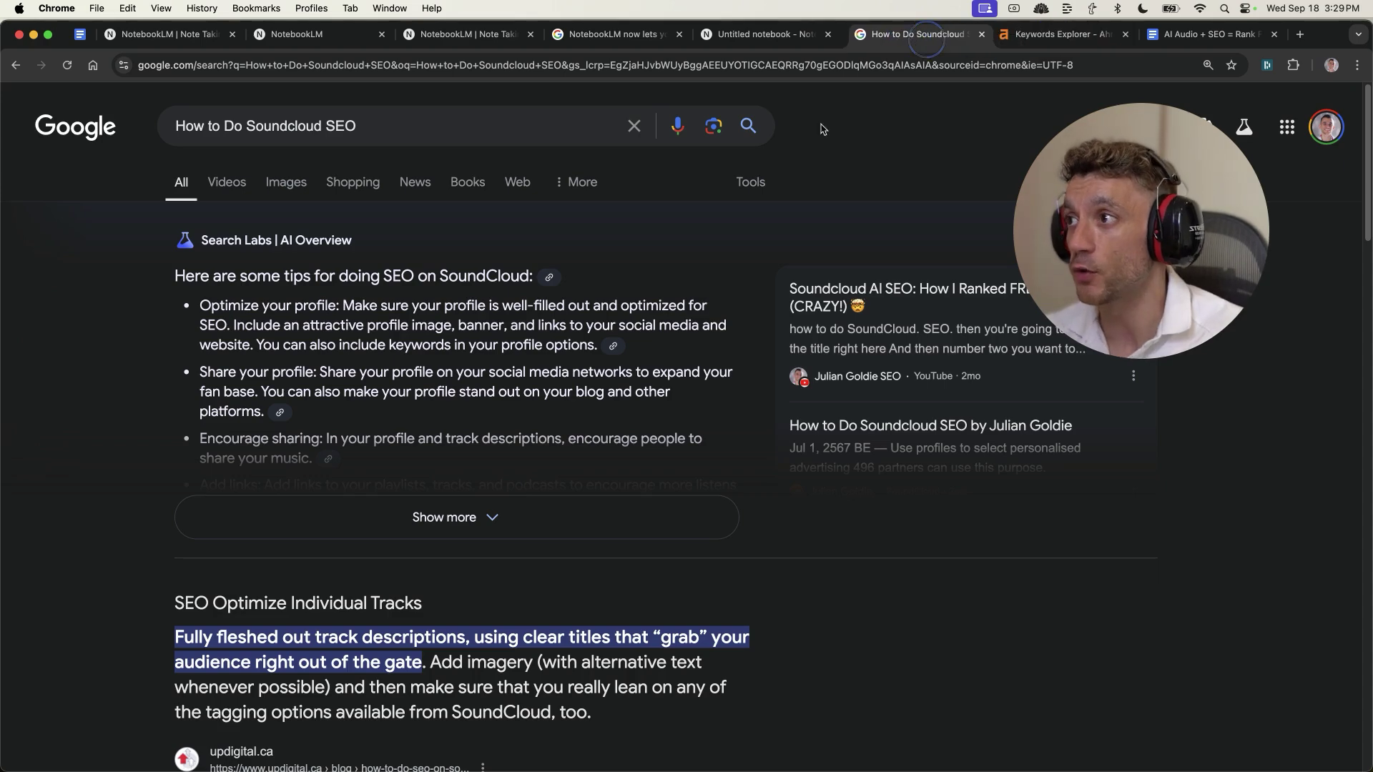
{"action": "scroll", "coordinate": [458, 472], "scroll_direction": "down", "scroll_amount": 10}
{"action": "left_click", "coordinate": [510, 466]}
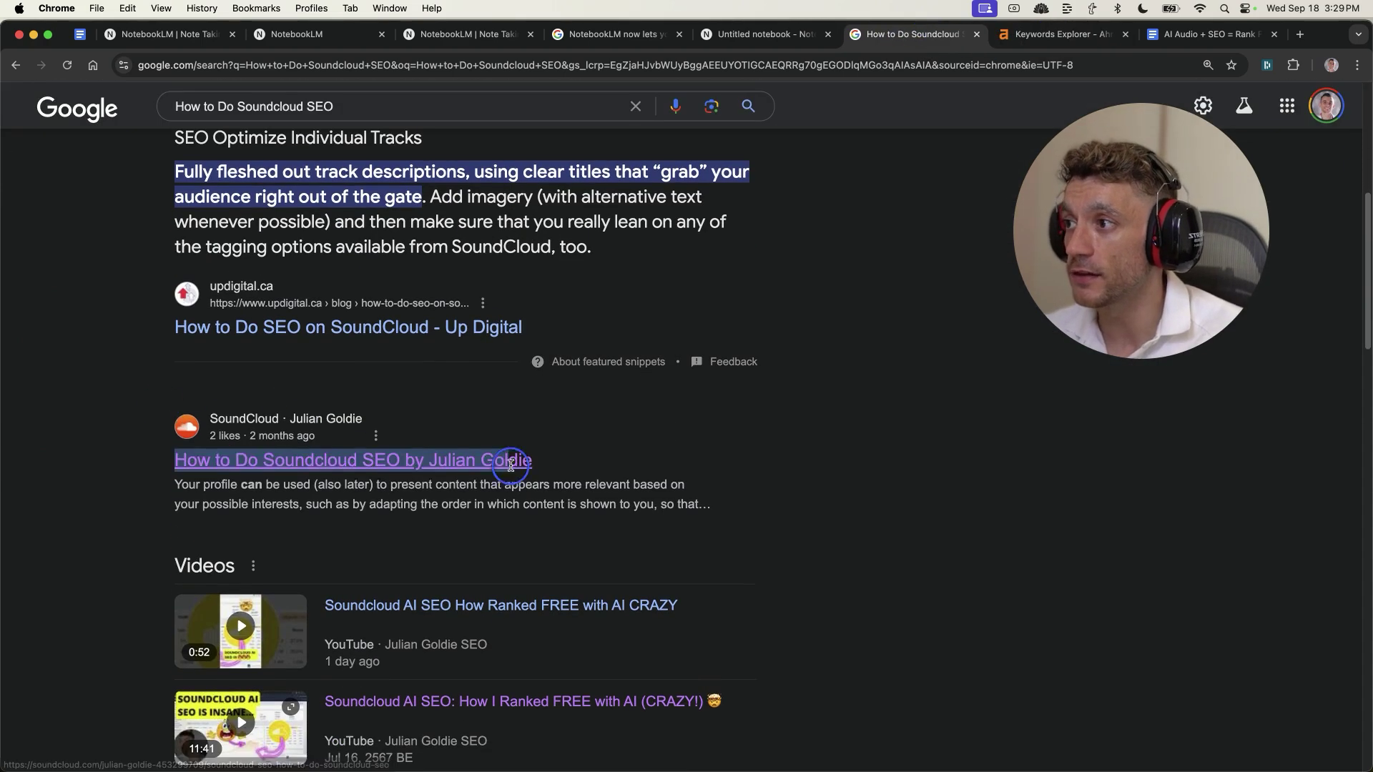
{"action": "left_click", "coordinate": [955, 33]}
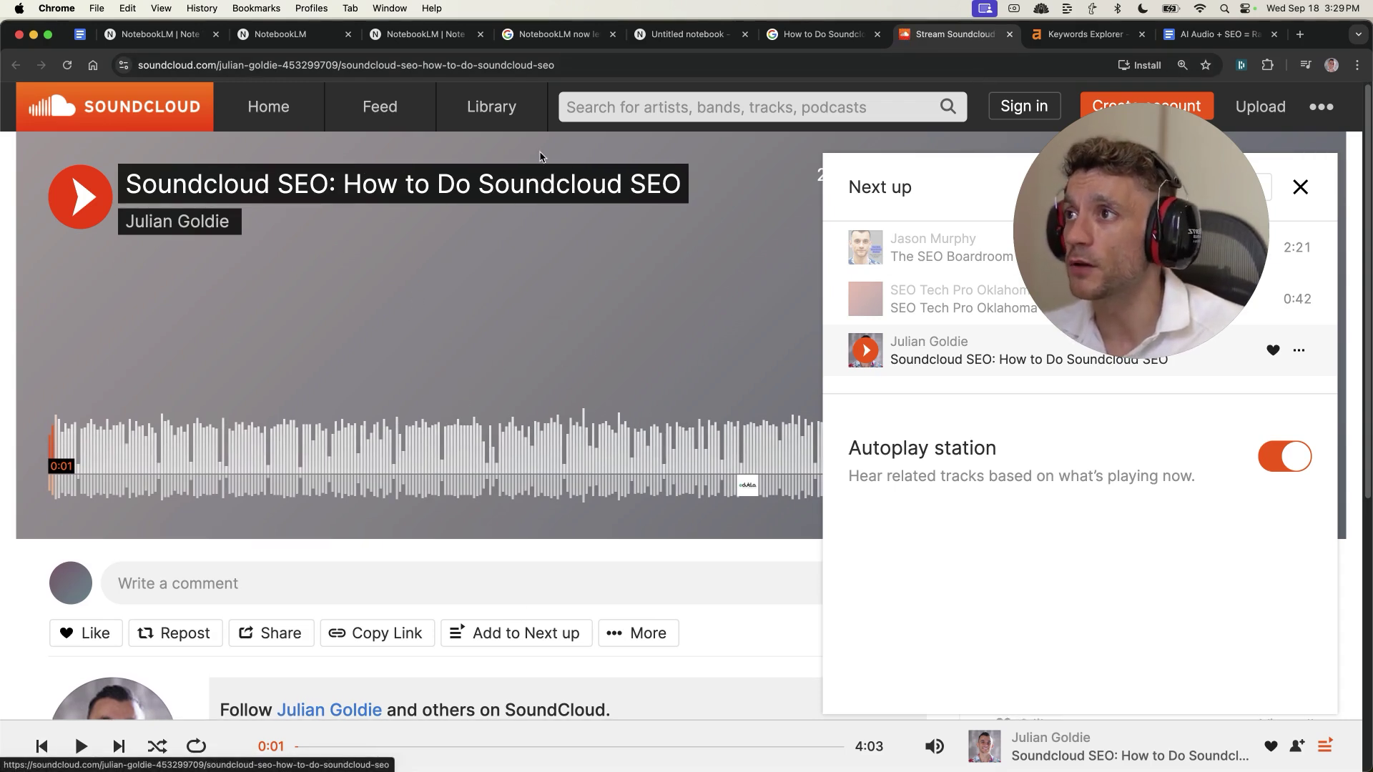
{"action": "left_click", "coordinate": [1086, 34]}
- Look up 'how to do soundcloud seo' in Ahrefs Keywords Explorer and review its metrics
{"action": "left_click", "coordinate": [638, 358]}
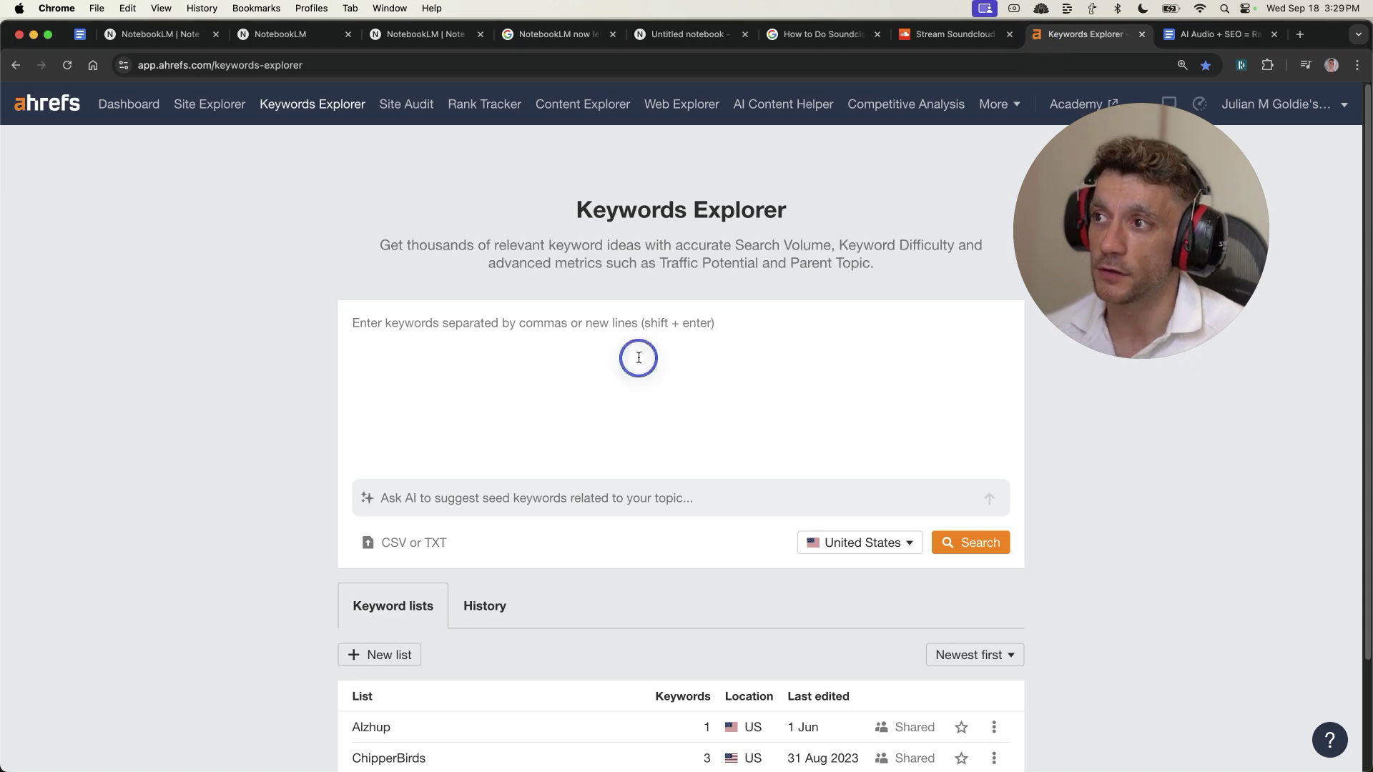
{"action": "type", "text": "how to do soundcloud seo"}
{"action": "key", "text": "Return"}
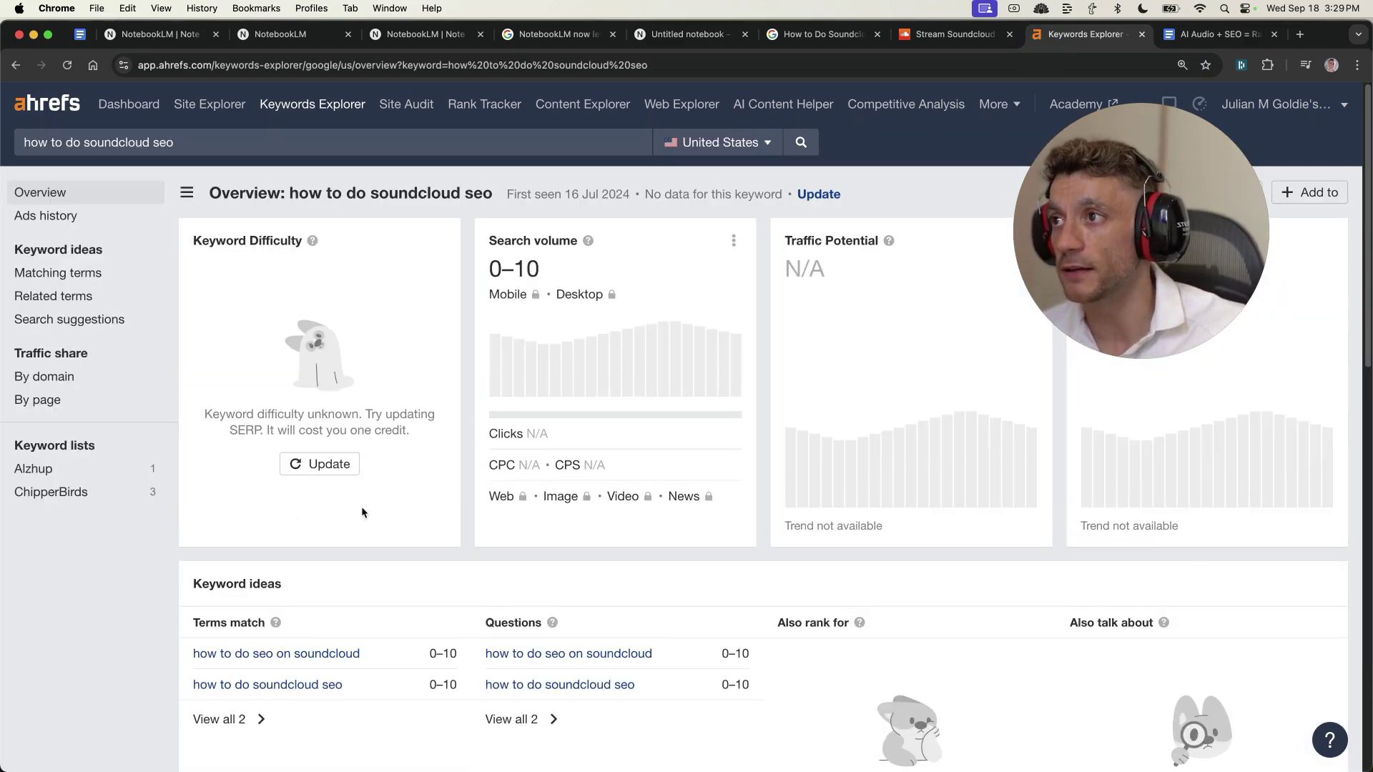
{"action": "scroll", "coordinate": [371, 509], "scroll_direction": "down", "scroll_amount": 10}
{"action": "scroll", "coordinate": [450, 530], "scroll_direction": "down", "scroll_amount": 3}
- Search Google for 'soundcloud seo' and browse the SoundCloud track and YouTube results
{"action": "key", "text": "super+bracketleft"}
{"action": "left_click", "coordinate": [322, 127]}
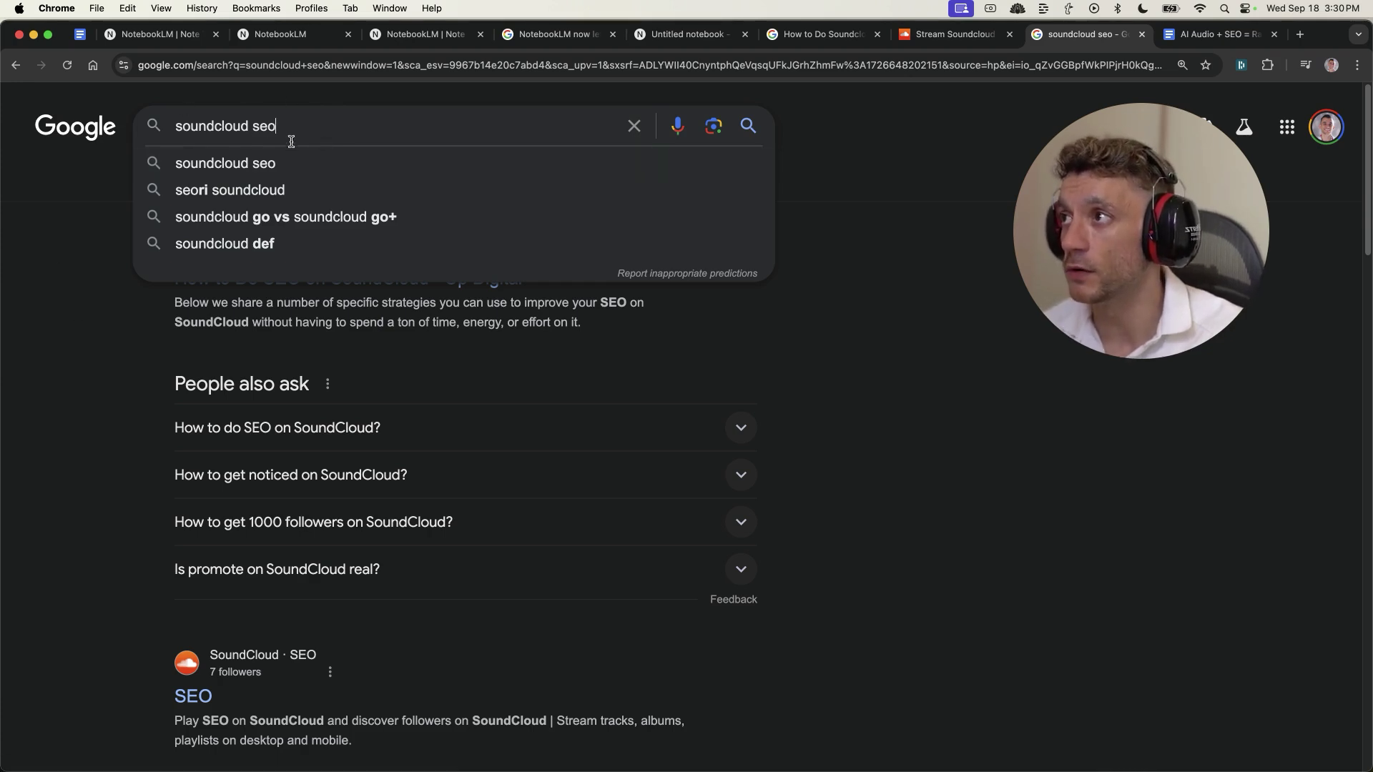
{"action": "scroll", "coordinate": [499, 343], "scroll_direction": "down", "scroll_amount": 6}
{"action": "scroll", "coordinate": [514, 450], "scroll_direction": "up", "scroll_amount": 5}
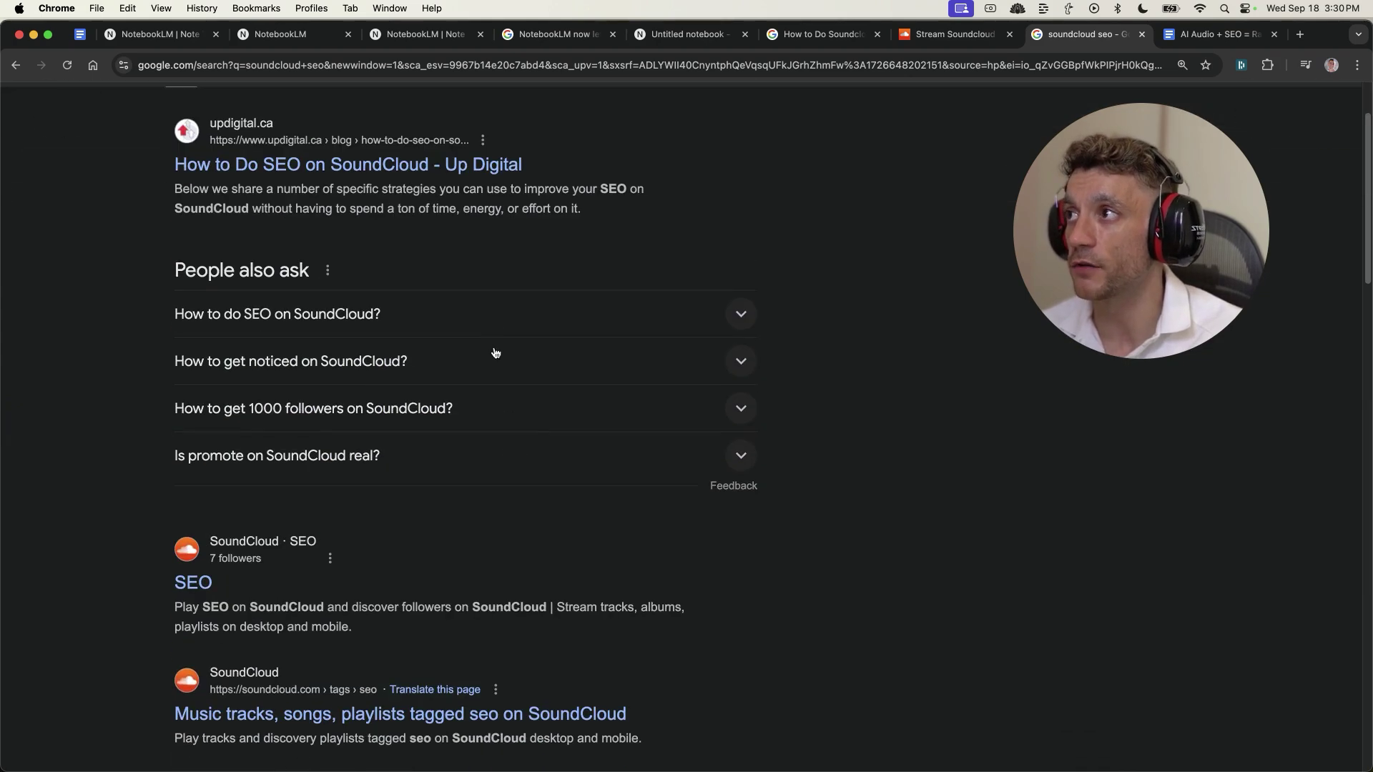
{"action": "scroll", "coordinate": [493, 355], "scroll_direction": "down", "scroll_amount": 5}
{"action": "scroll", "coordinate": [508, 401], "scroll_direction": "down", "scroll_amount": 2}
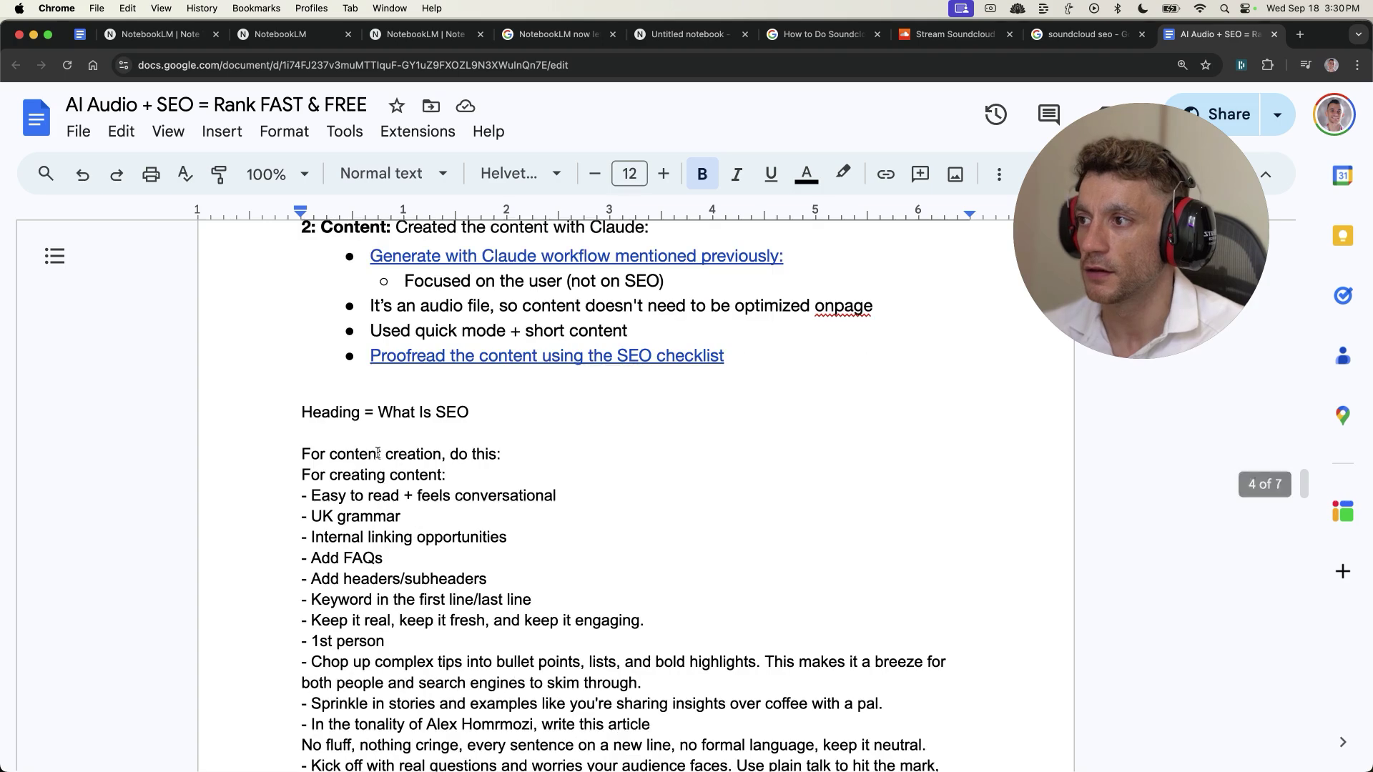
- Glance at the AI Audio + SEO doc, close the soundcloud seo tab, return to Untitled notebook
{"action": "left_click", "coordinate": [1208, 34]}
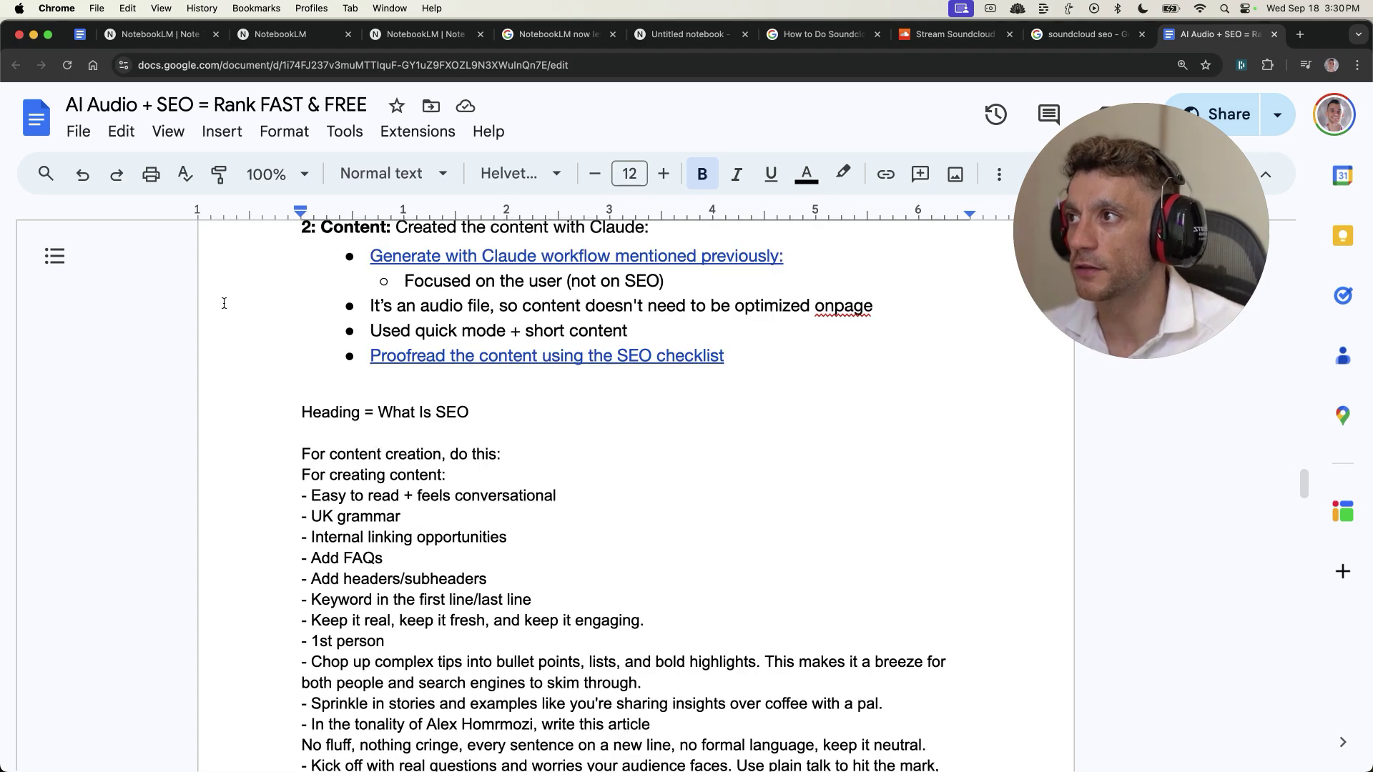
{"action": "left_click_drag", "start_coordinate": [247, 264], "coordinate": [803, 624]}
{"action": "left_click", "coordinate": [780, 481]}
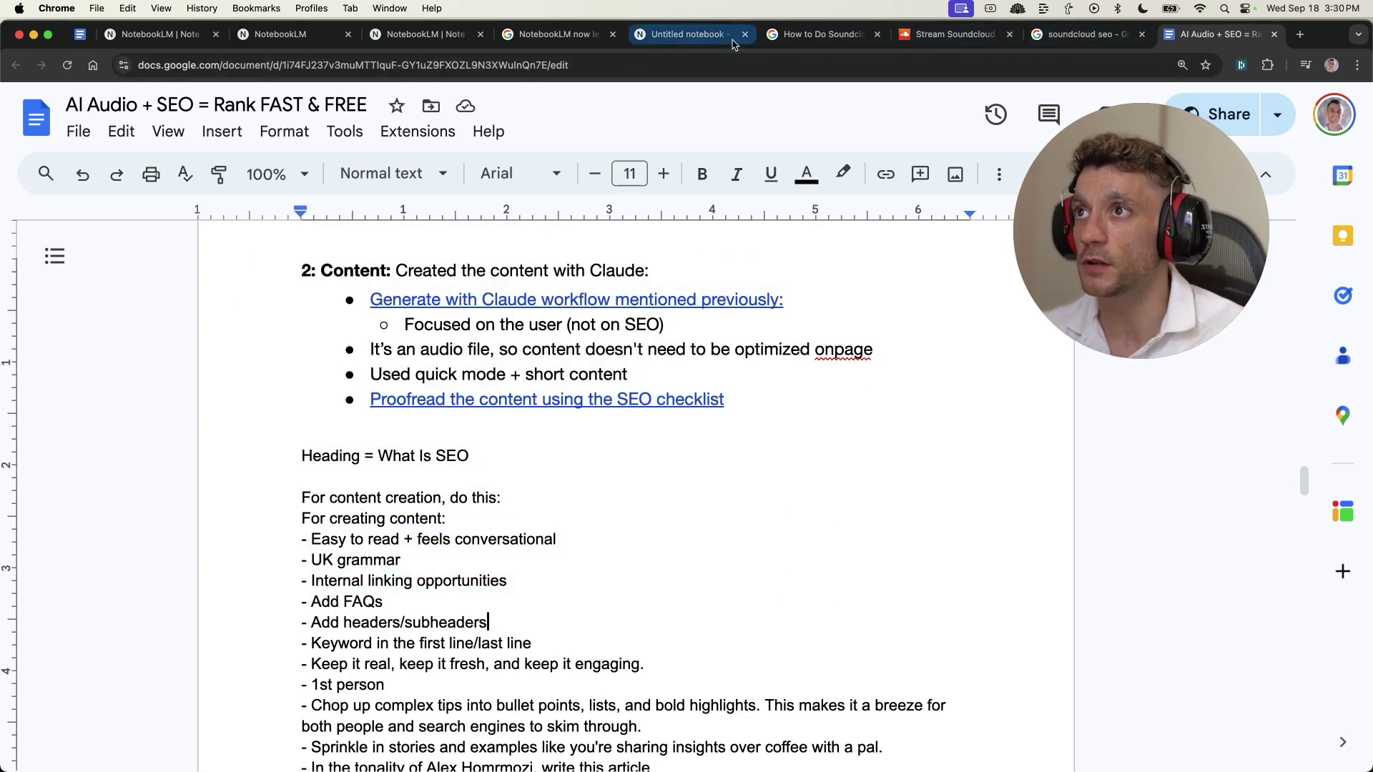
{"action": "left_click", "coordinate": [1142, 34]}
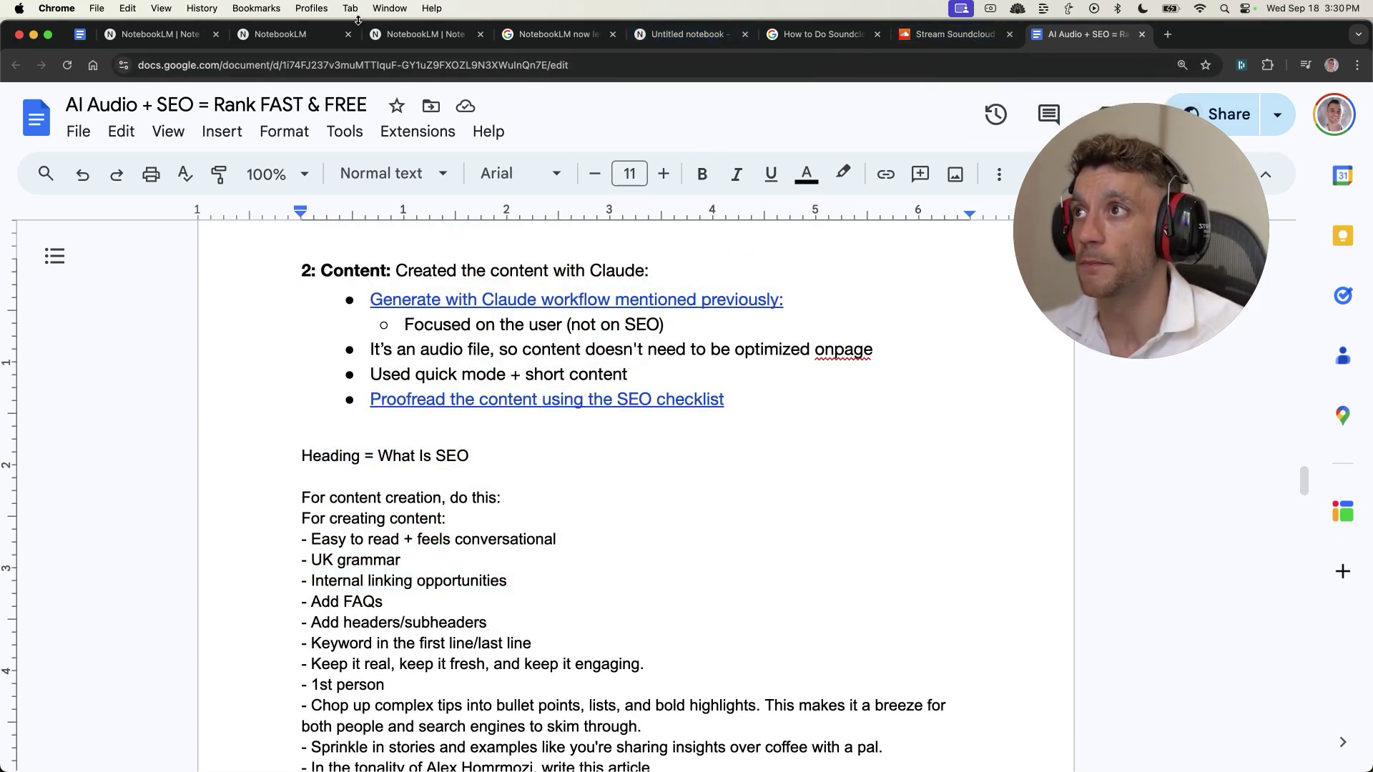
{"action": "left_click", "coordinate": [679, 36]}
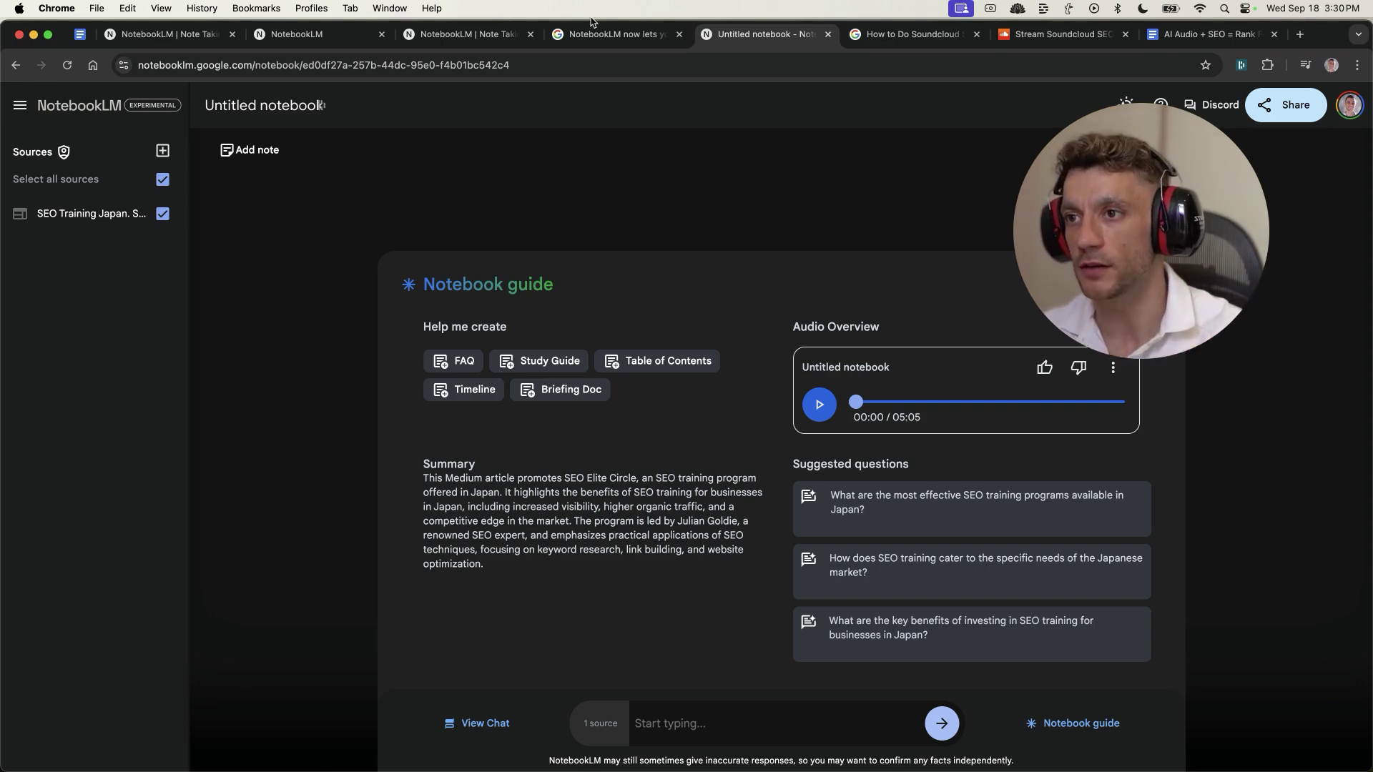
- Play the Audio Overview's opening, pausing and resuming, stop at 00:21, then view the SoundCloud track
{"action": "left_click_drag", "start_coordinate": [1145, 269], "coordinate": [562, 246]}
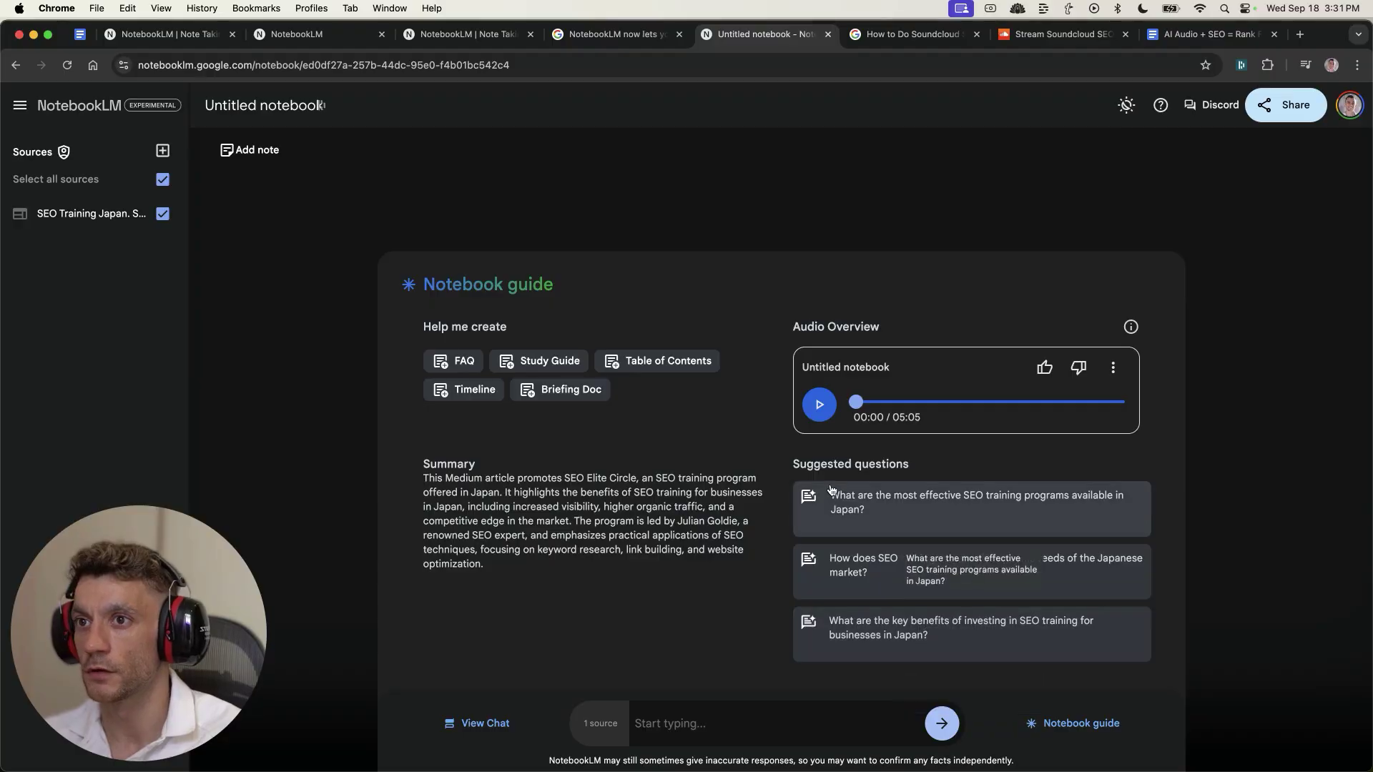
{"action": "left_click", "coordinate": [815, 414]}
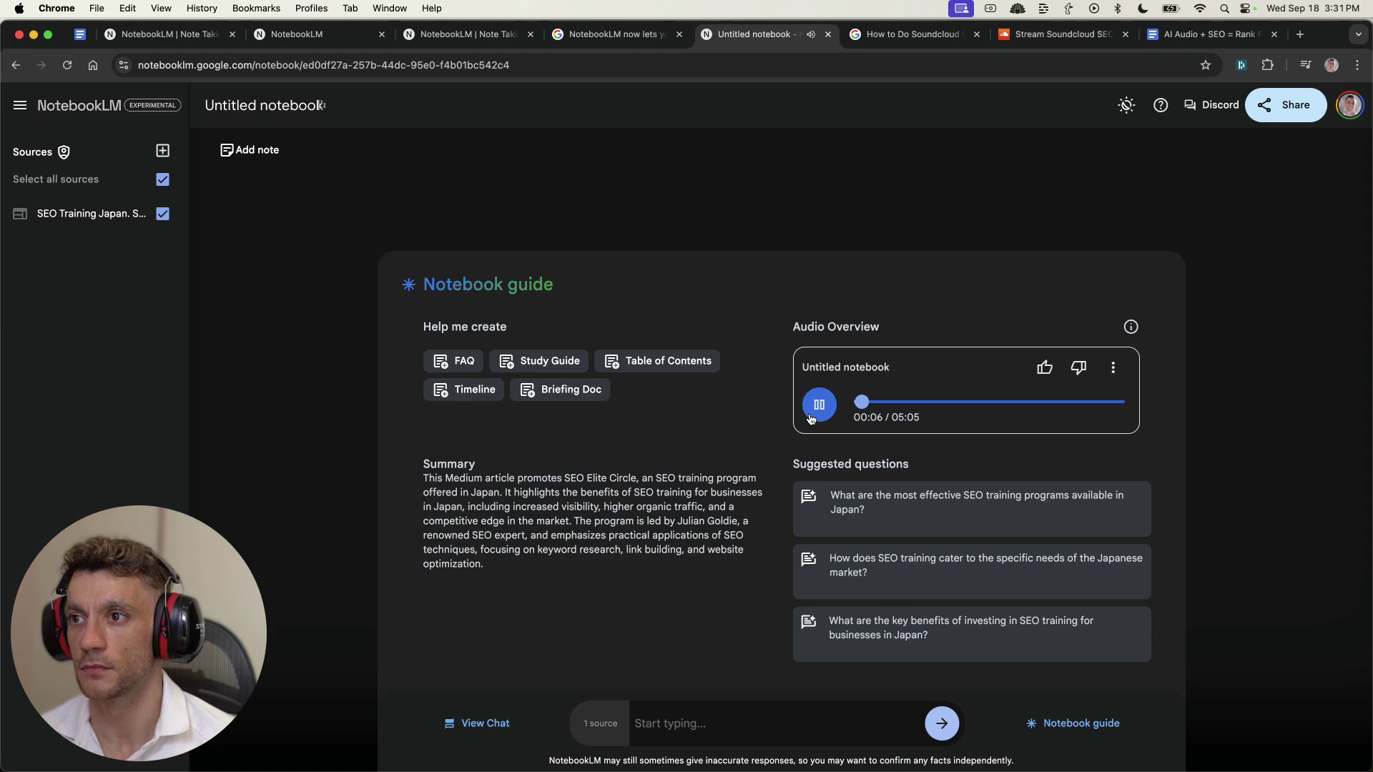
{"action": "left_click", "coordinate": [818, 409]}
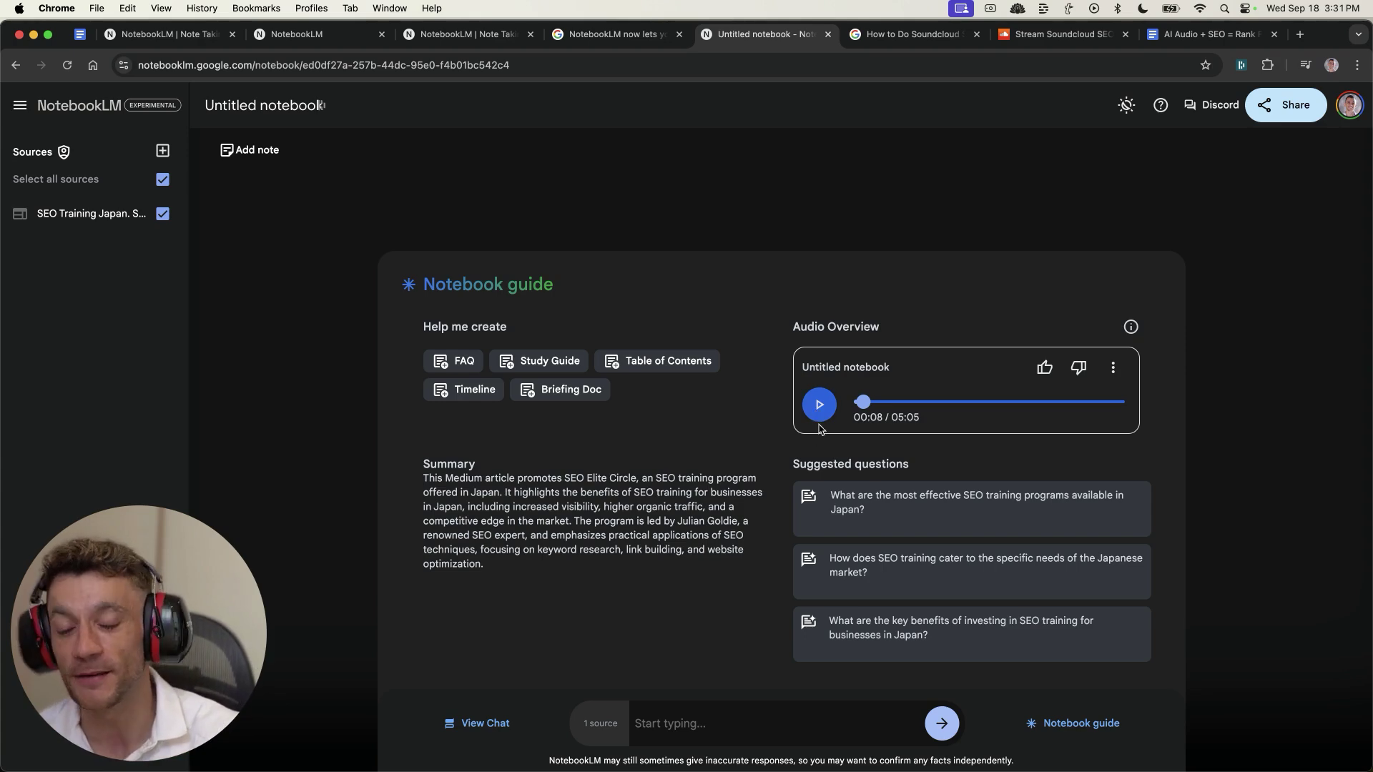
{"action": "left_click", "coordinate": [822, 406]}
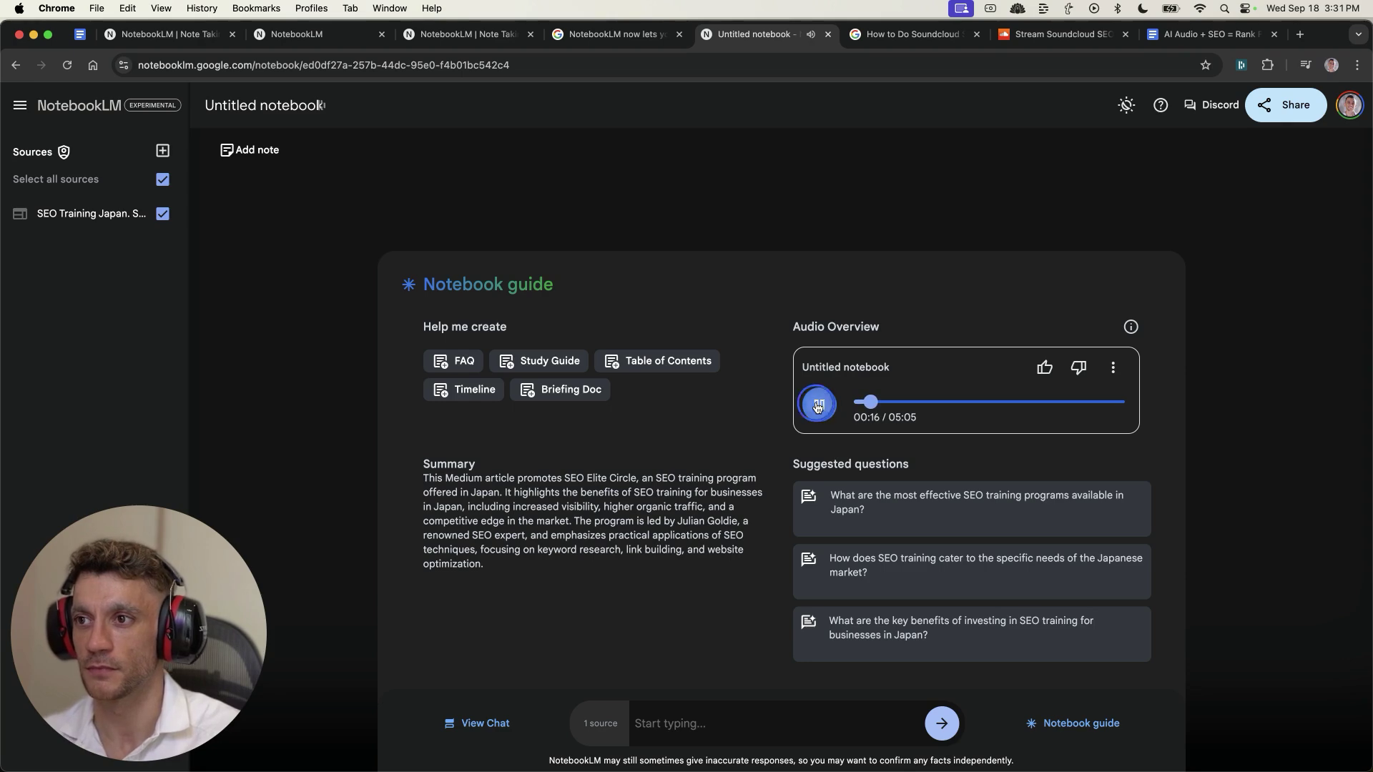
{"action": "left_click", "coordinate": [817, 406]}
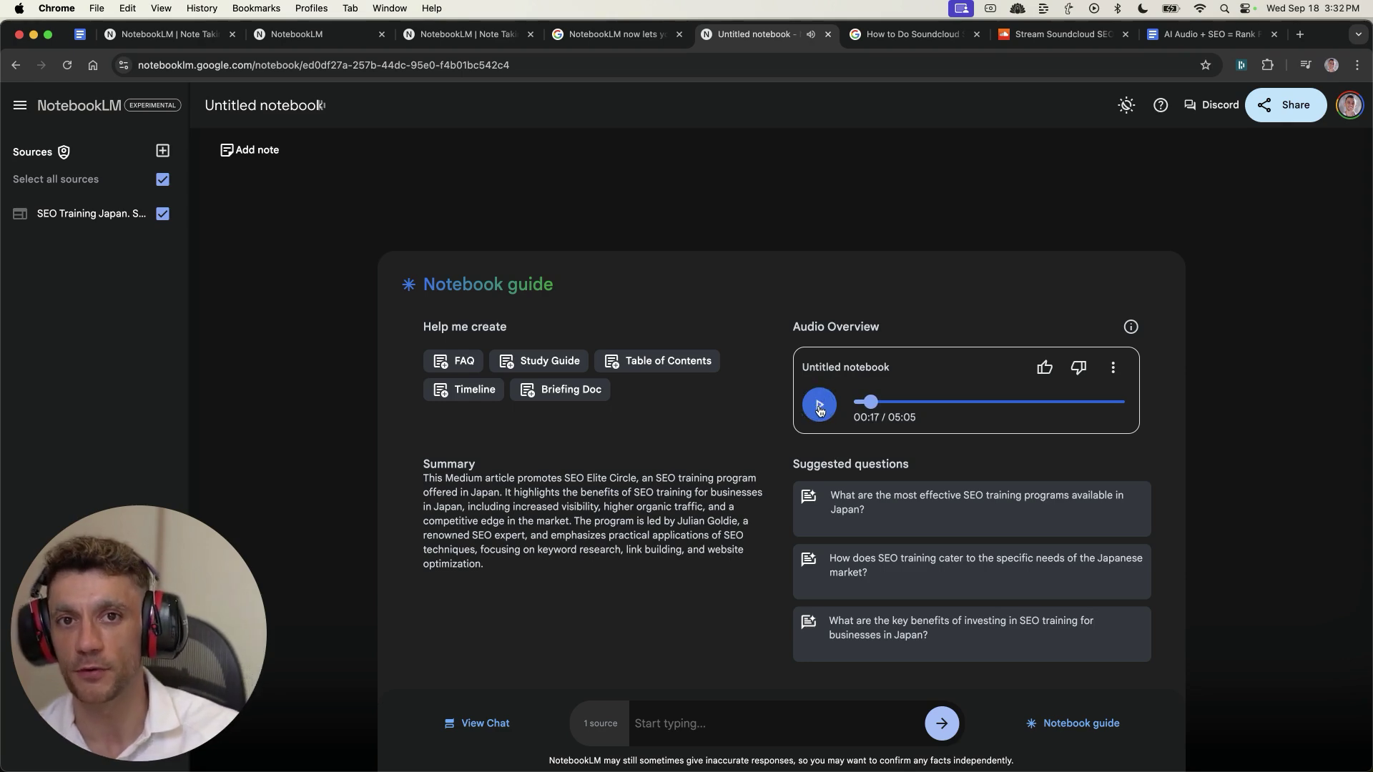
{"action": "left_click", "coordinate": [819, 407]}
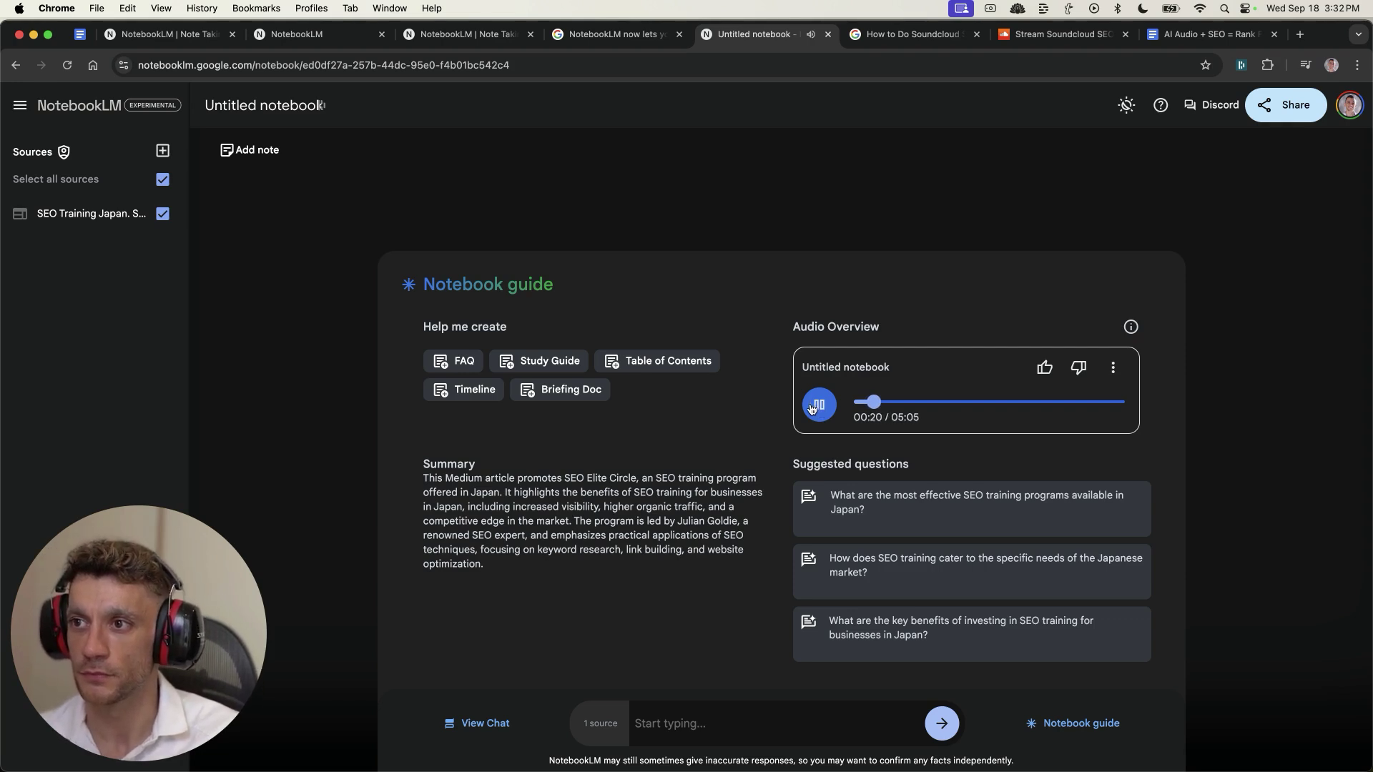
{"action": "left_click", "coordinate": [813, 410]}
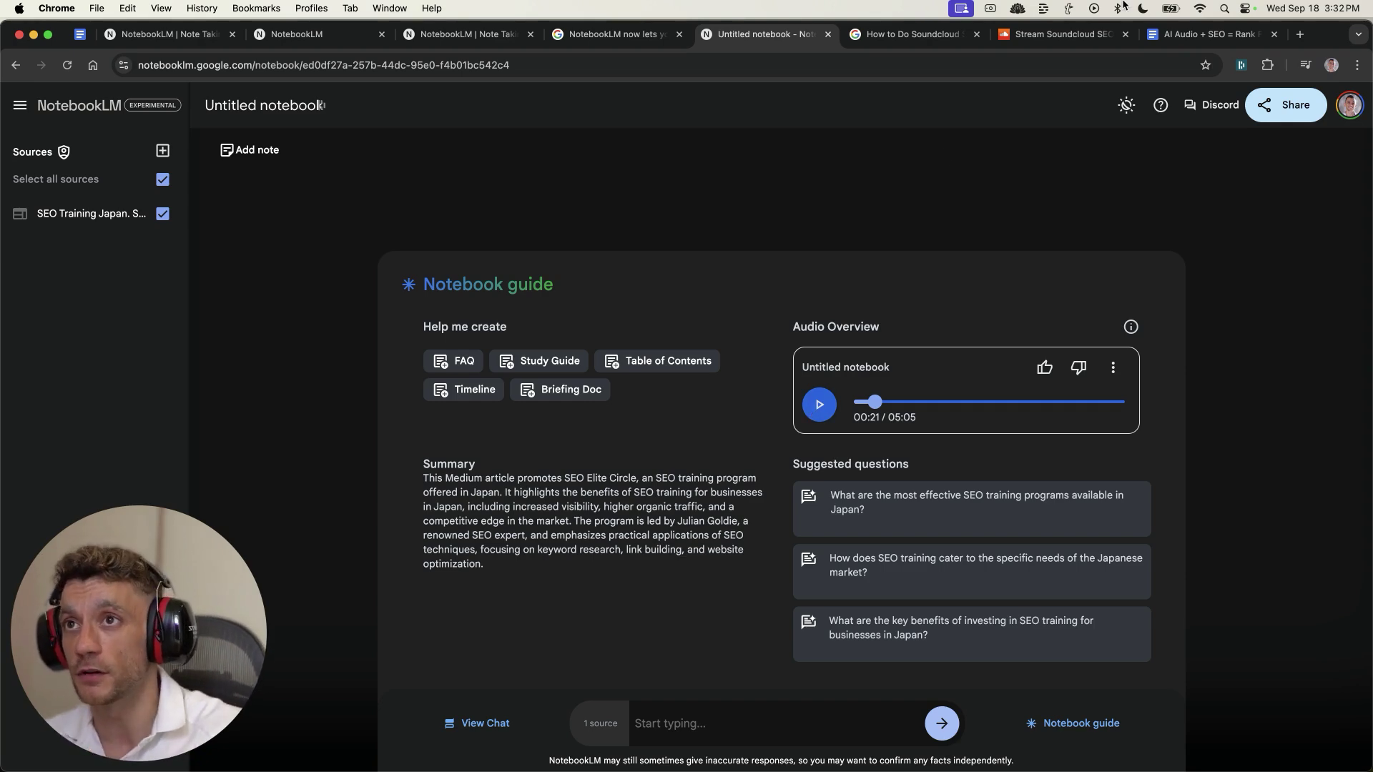
{"action": "left_click", "coordinate": [1063, 34]}
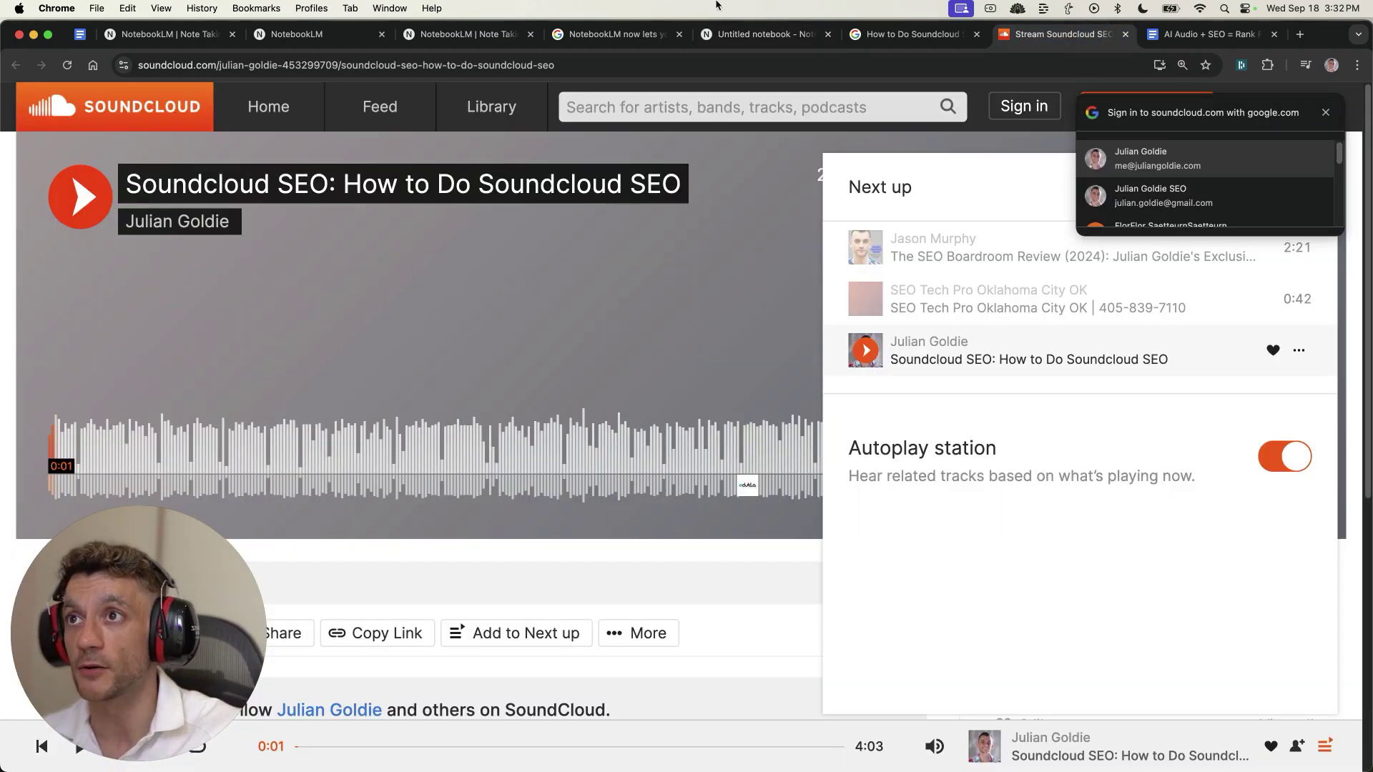
- Resume the Audio Overview, skip ahead to about 02:10, and pause at 02:17
{"action": "left_click", "coordinate": [786, 35]}
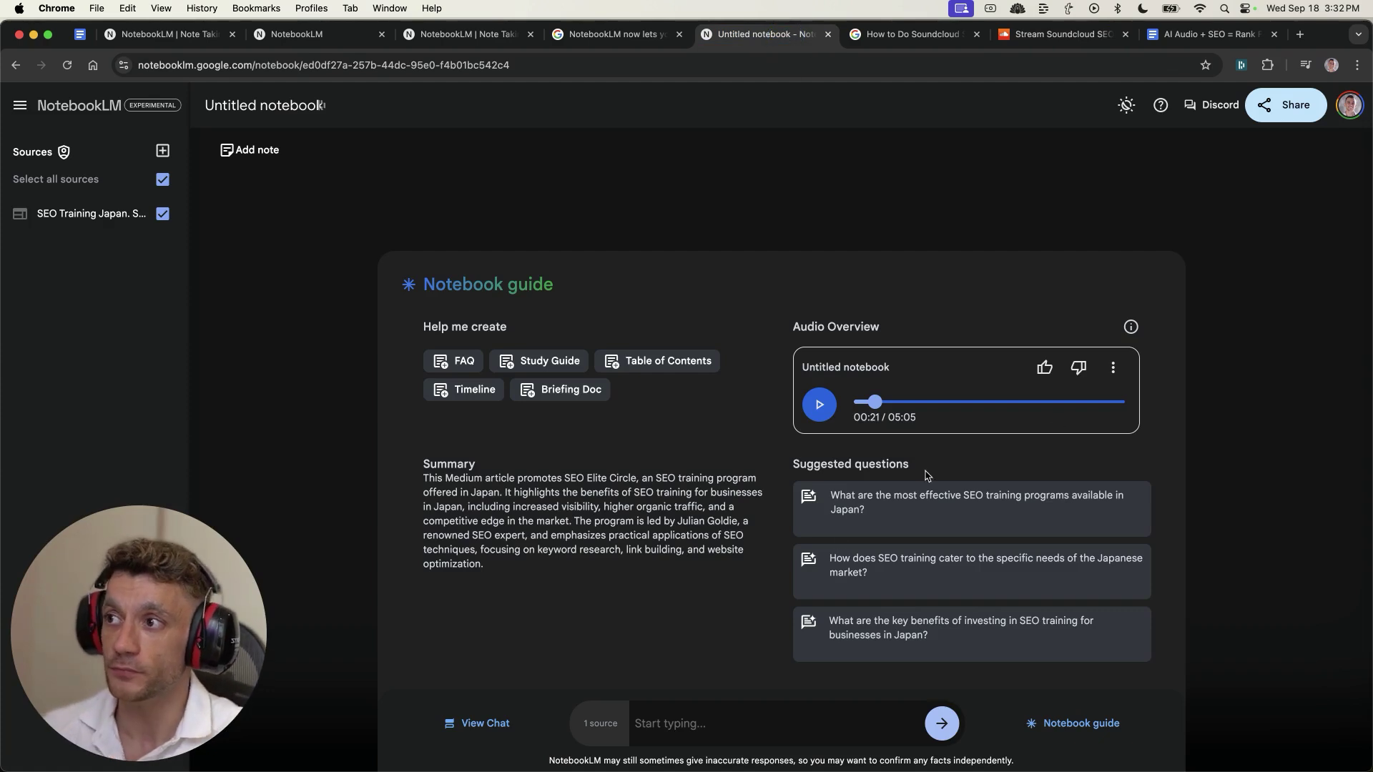
{"action": "left_click", "coordinate": [835, 402]}
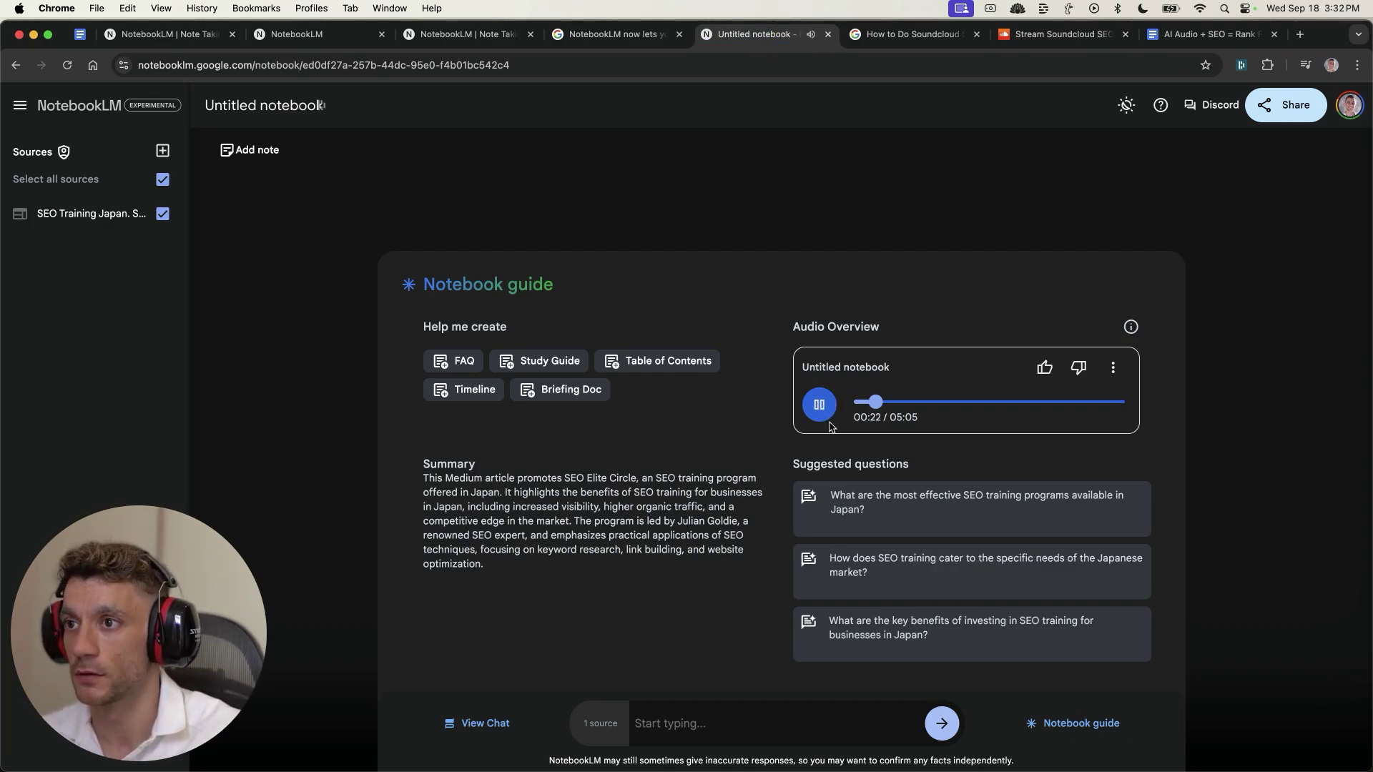
{"action": "left_click_drag", "start_coordinate": [880, 403], "coordinate": [970, 403]}
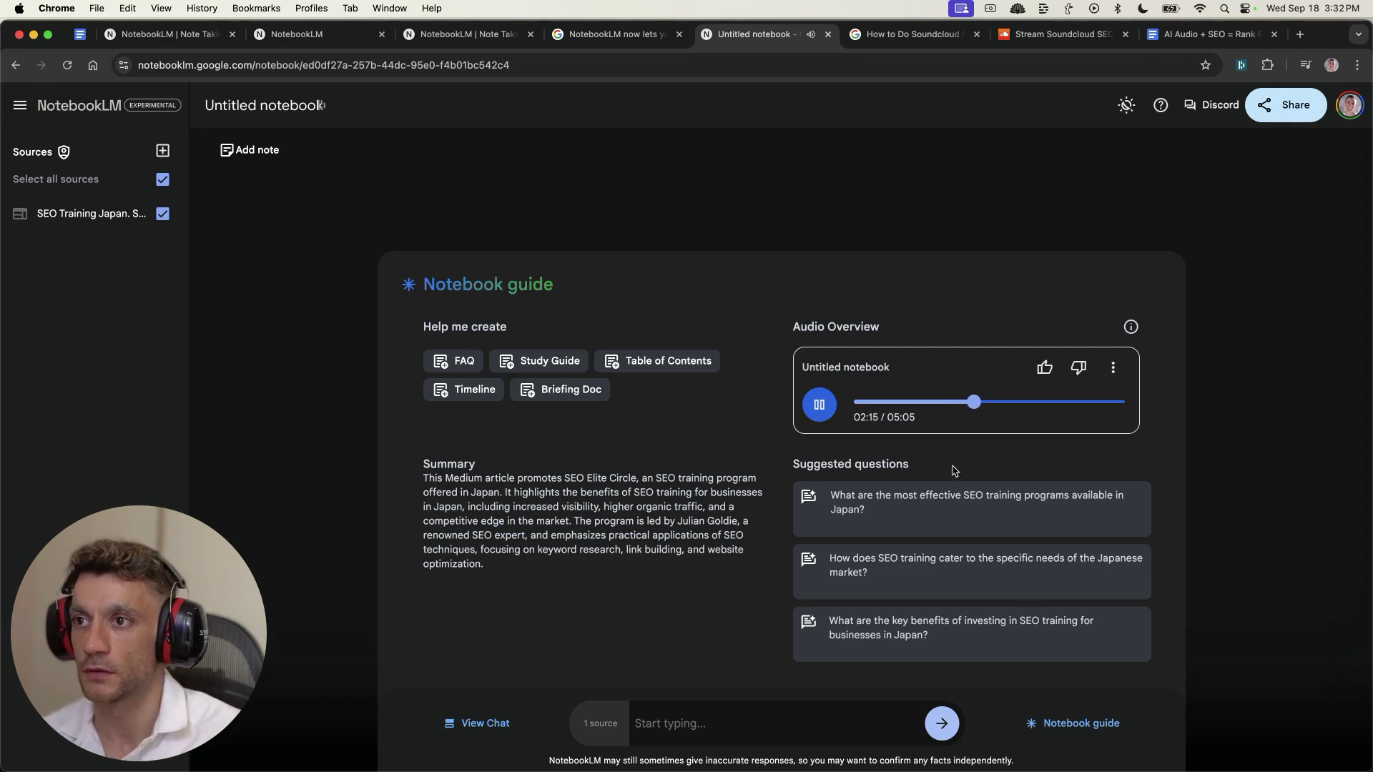
{"action": "left_click", "coordinate": [824, 406]}
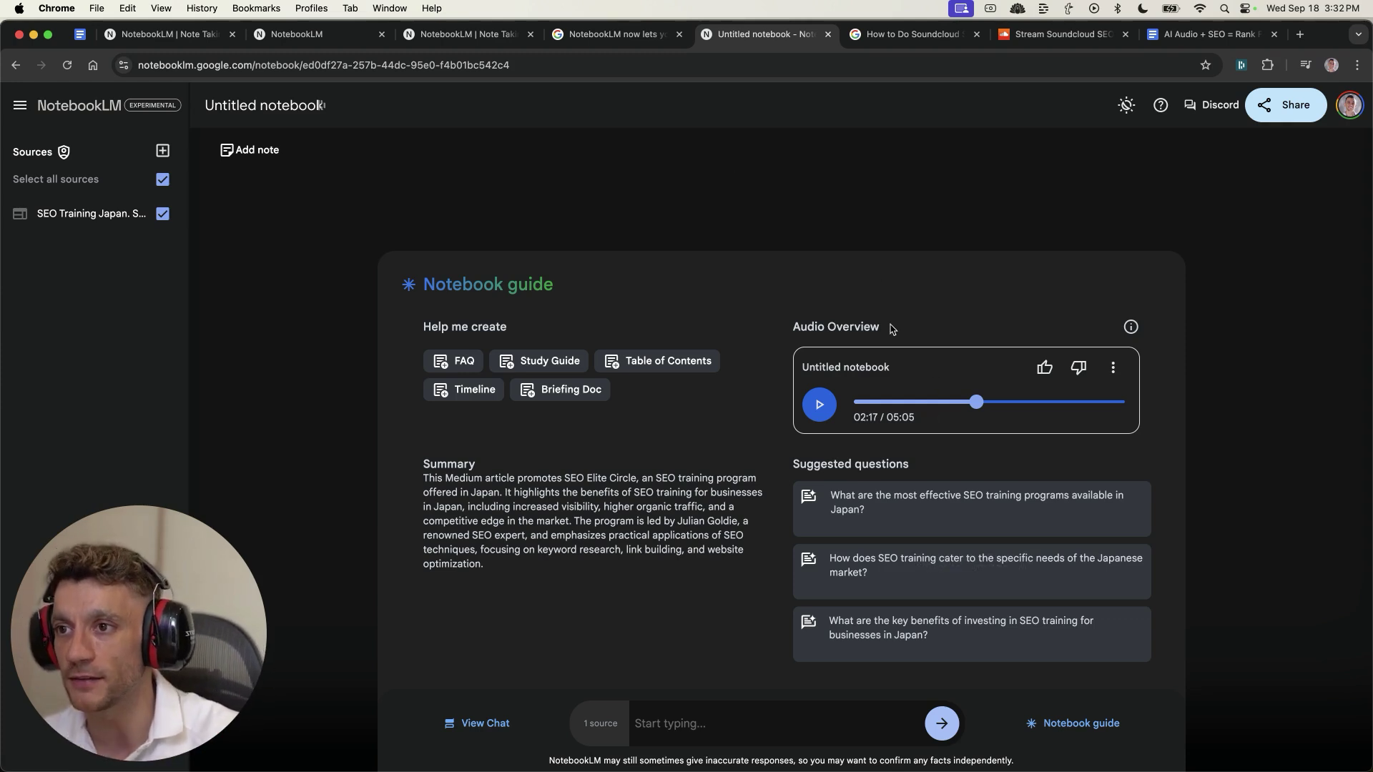
- Look over the SEO notes document in Google Docs
{"action": "key", "text": "super+9"}
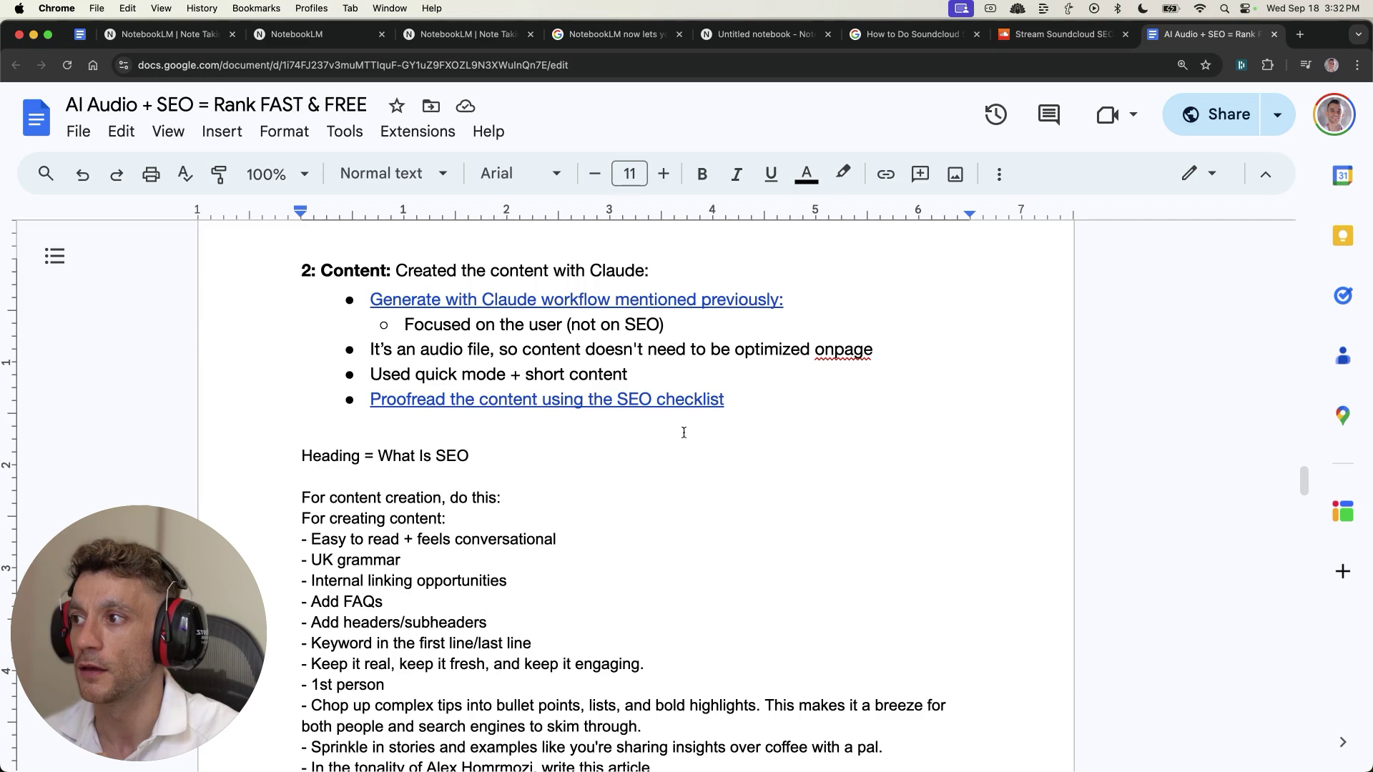
{"action": "scroll", "coordinate": [652, 562], "scroll_direction": "up", "scroll_amount": 10}
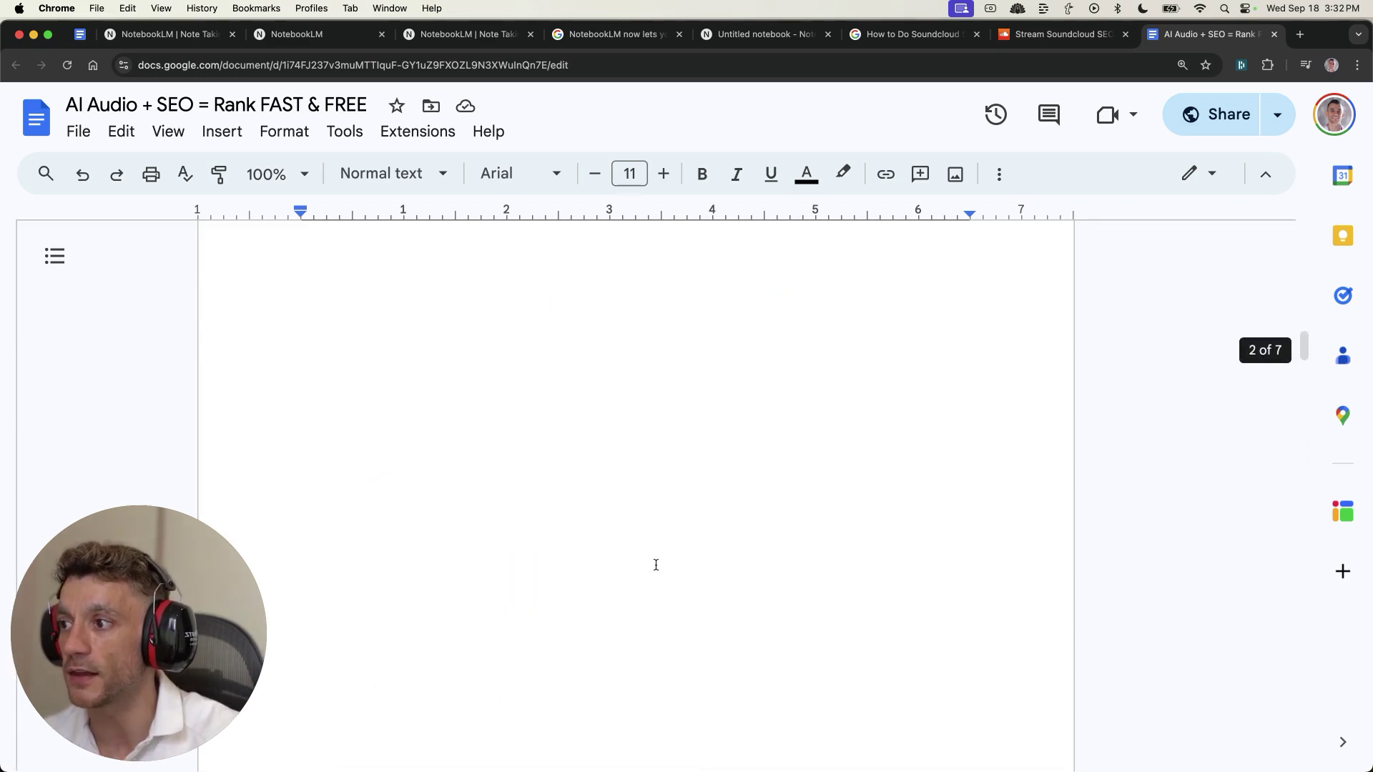
{"action": "scroll", "coordinate": [659, 570], "scroll_direction": "down", "scroll_amount": 10}
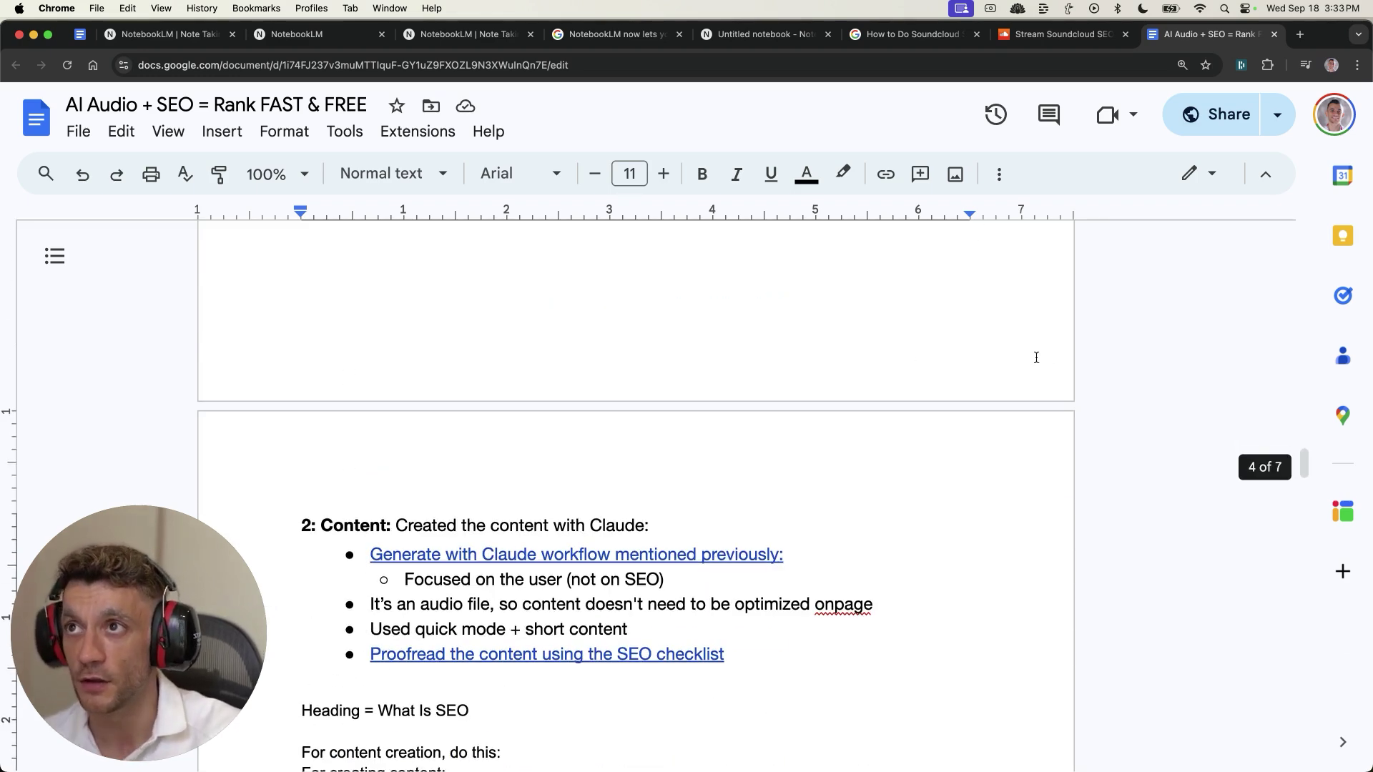
{"action": "scroll", "coordinate": [1060, 404], "scroll_direction": "down", "scroll_amount": 5}
- Download the Audio Overview as Untitled notebook.wav and bring up the notebook's sharing dialog
{"action": "left_click", "coordinate": [765, 34]}
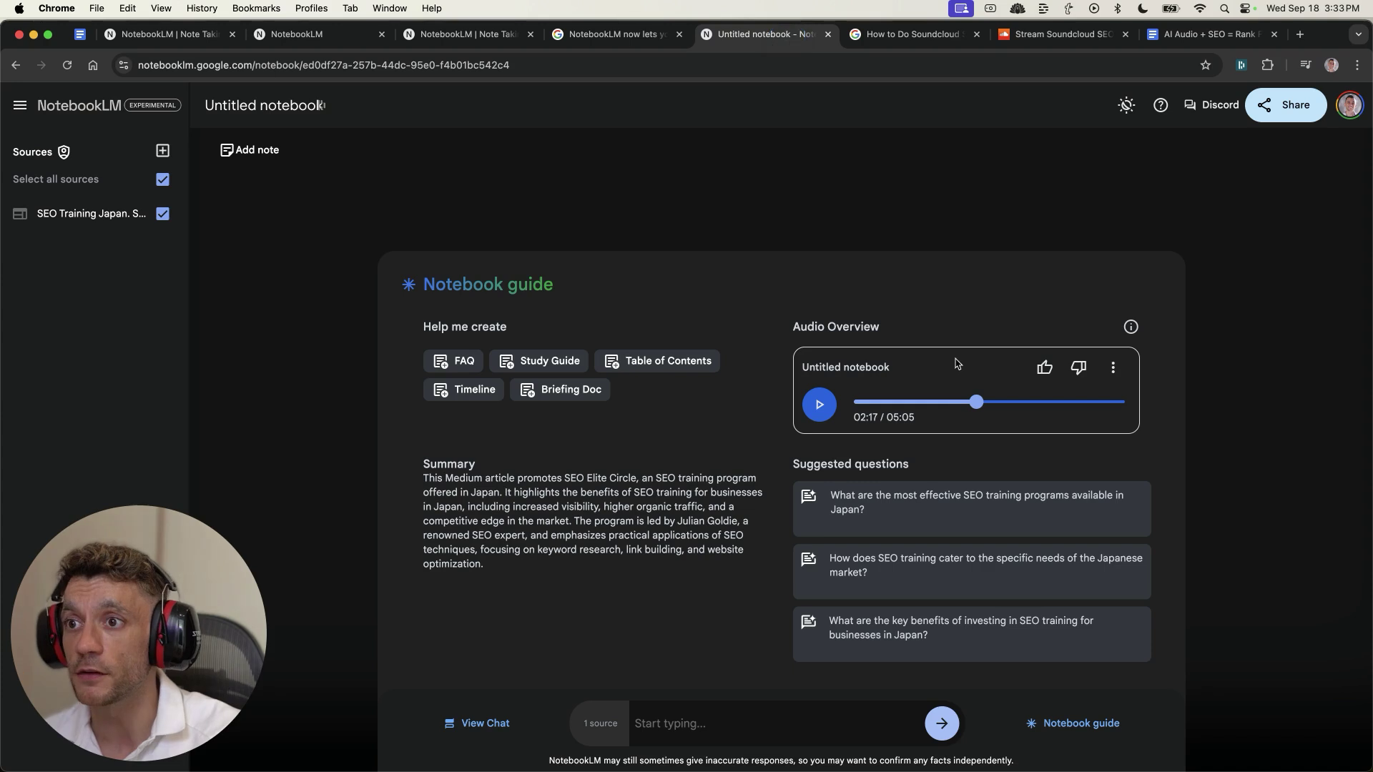
{"action": "left_click", "coordinate": [1126, 368]}
{"action": "left_click", "coordinate": [1164, 438]}
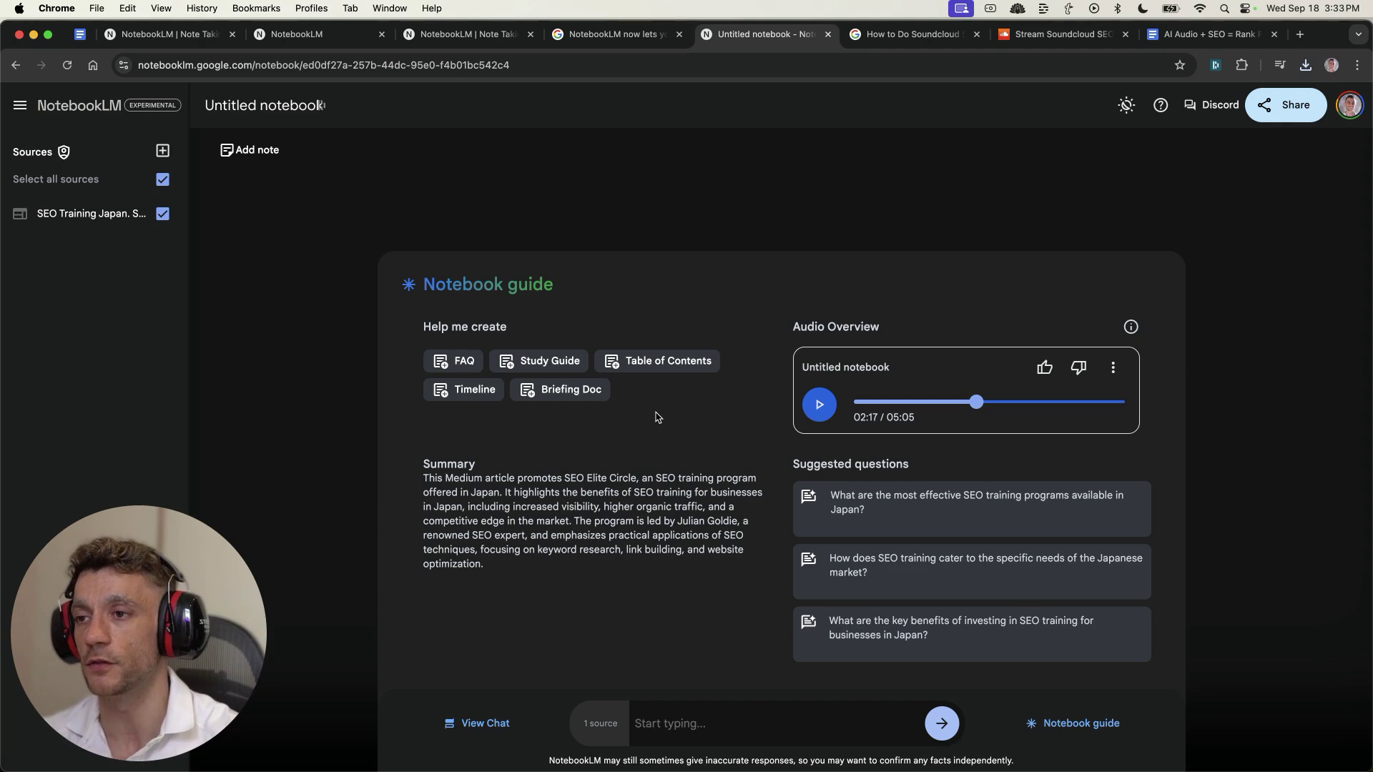
{"action": "triple_click", "coordinate": [700, 316]}
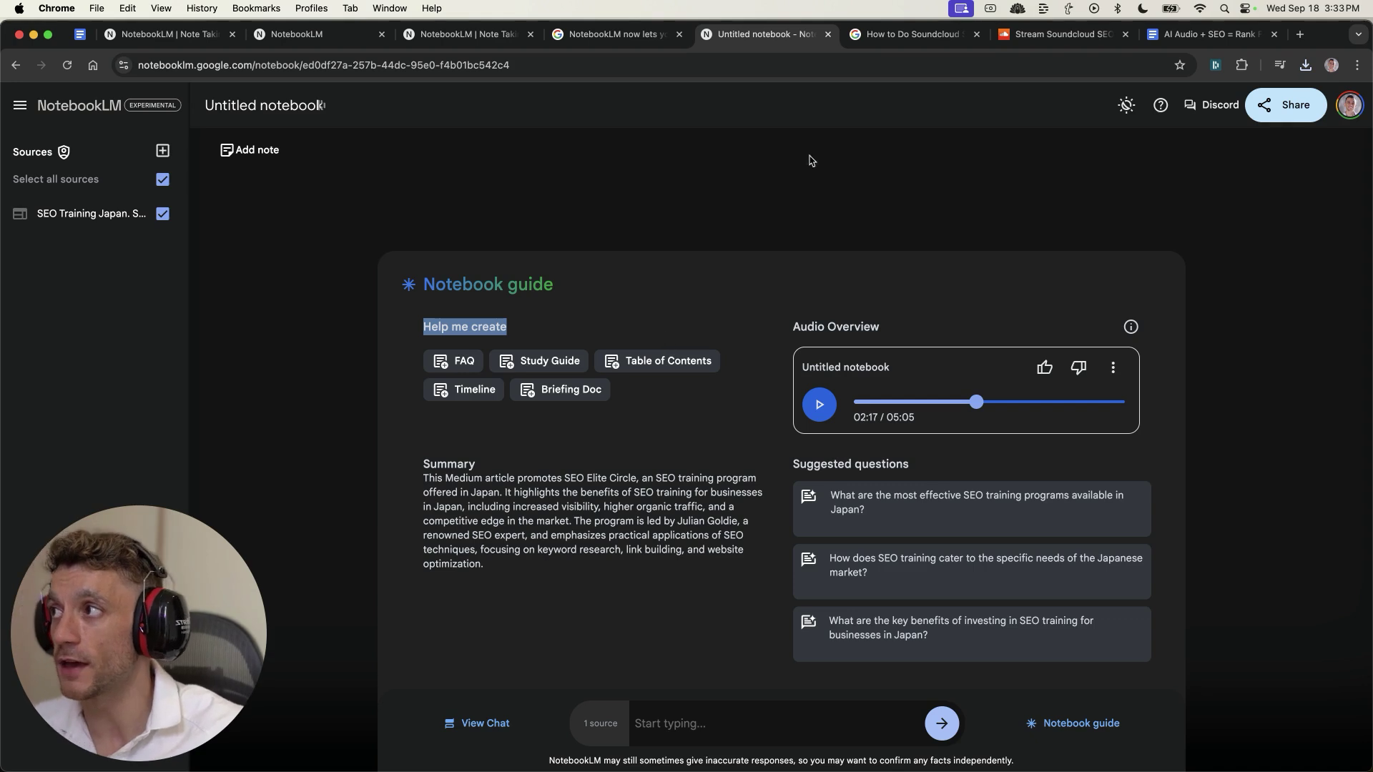
{"action": "left_click", "coordinate": [1279, 105]}
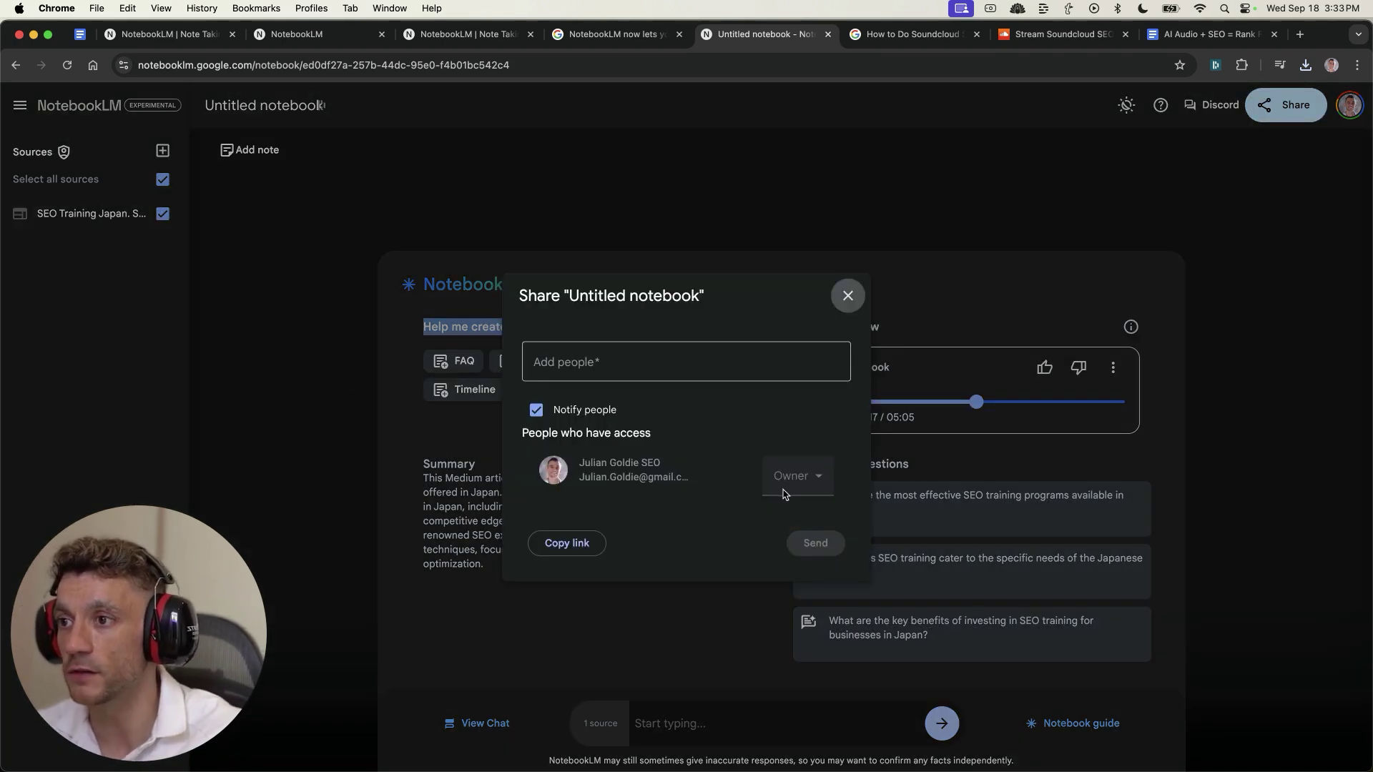
- Close the Untitled notebook's sharing dialog
{"action": "left_click", "coordinate": [847, 295]}
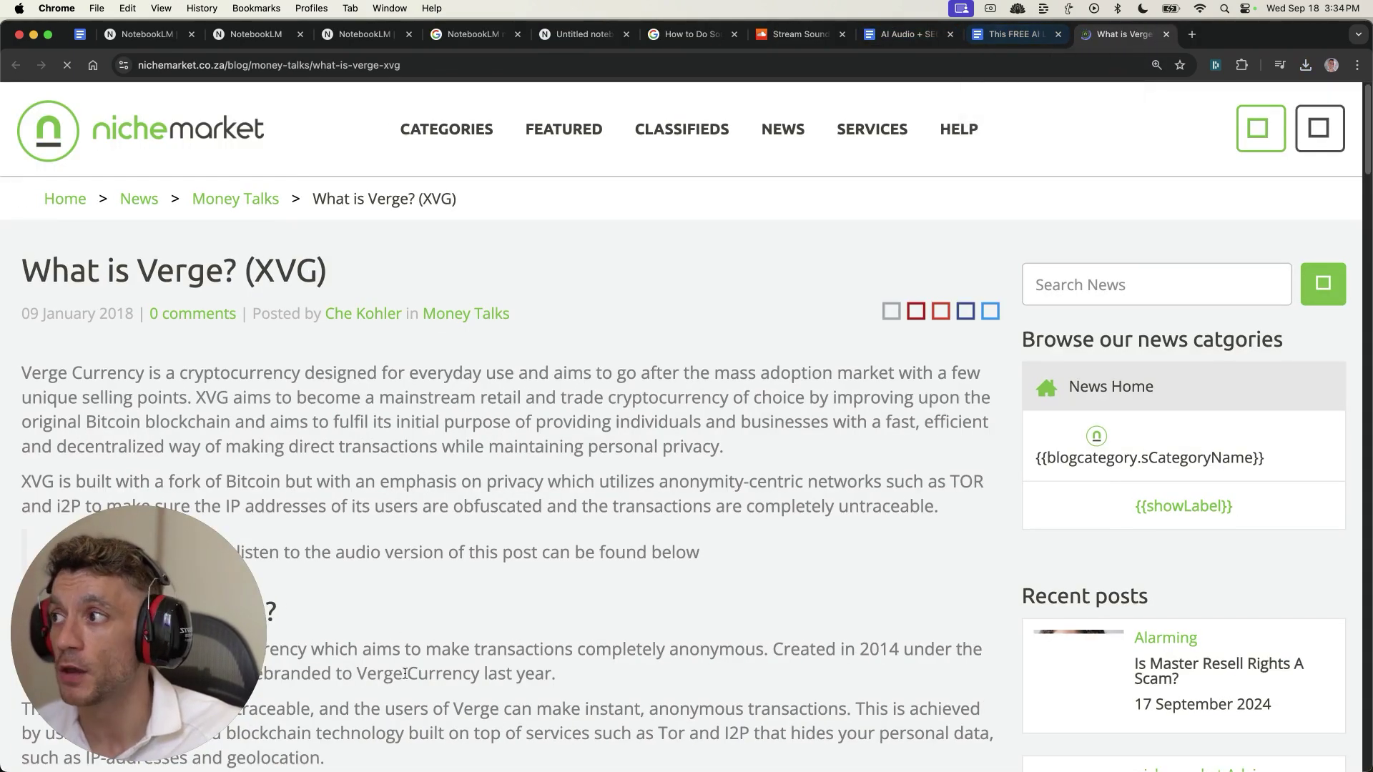
- Inspect the Verge post's 'Not keen on reading?' audio section and King Passive credit, then leave for the link-building doc
{"action": "left_click_drag", "start_coordinate": [155, 535], "coordinate": [1036, 209]}
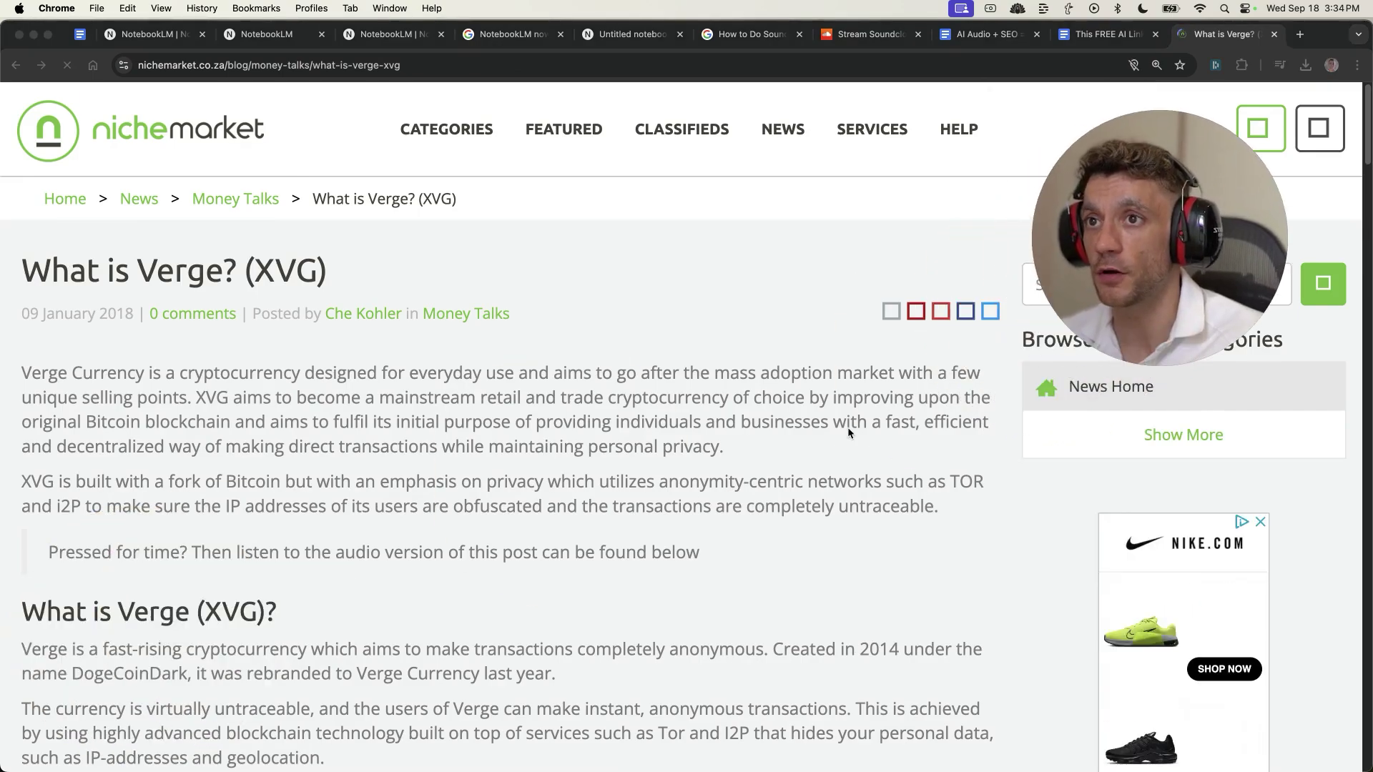
{"action": "scroll", "coordinate": [591, 535], "scroll_direction": "down", "scroll_amount": 20}
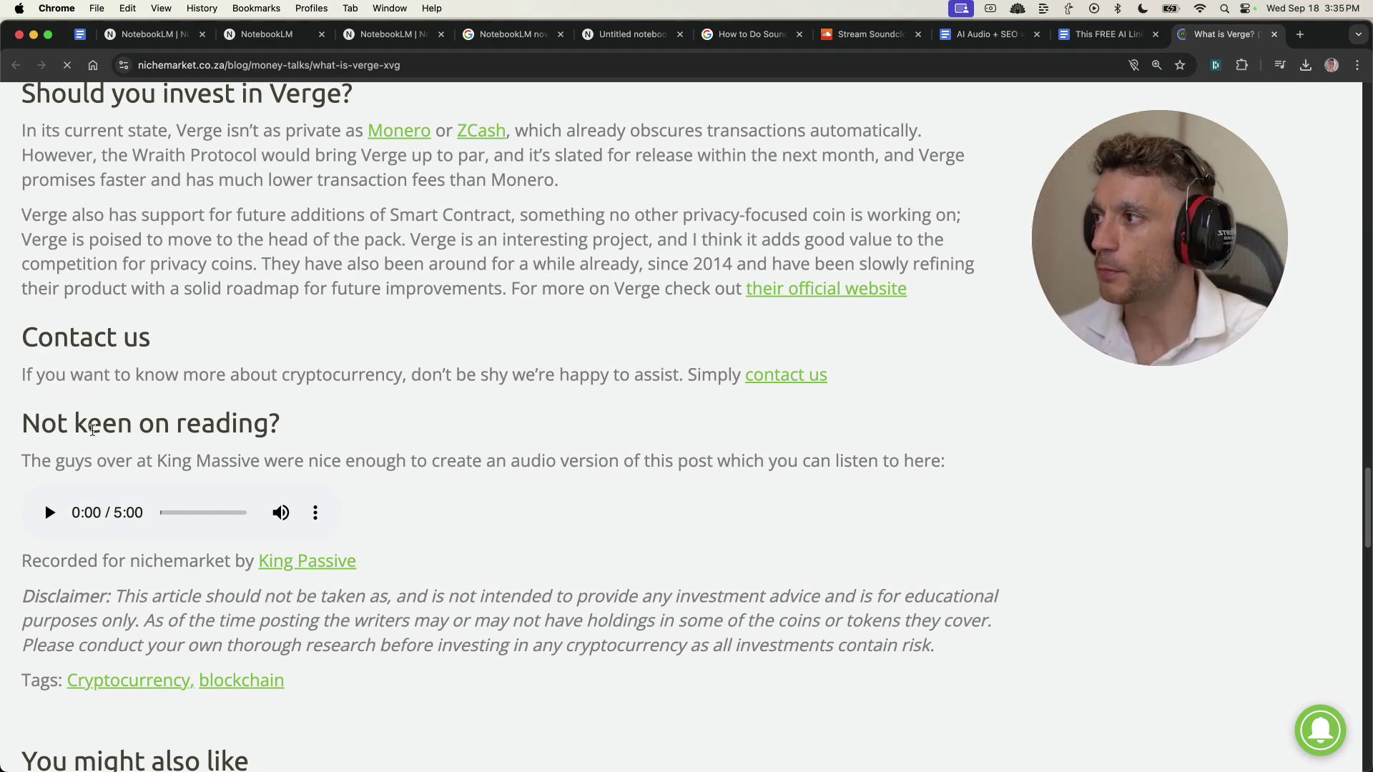
{"action": "left_click_drag", "start_coordinate": [26, 422], "coordinate": [677, 466]}
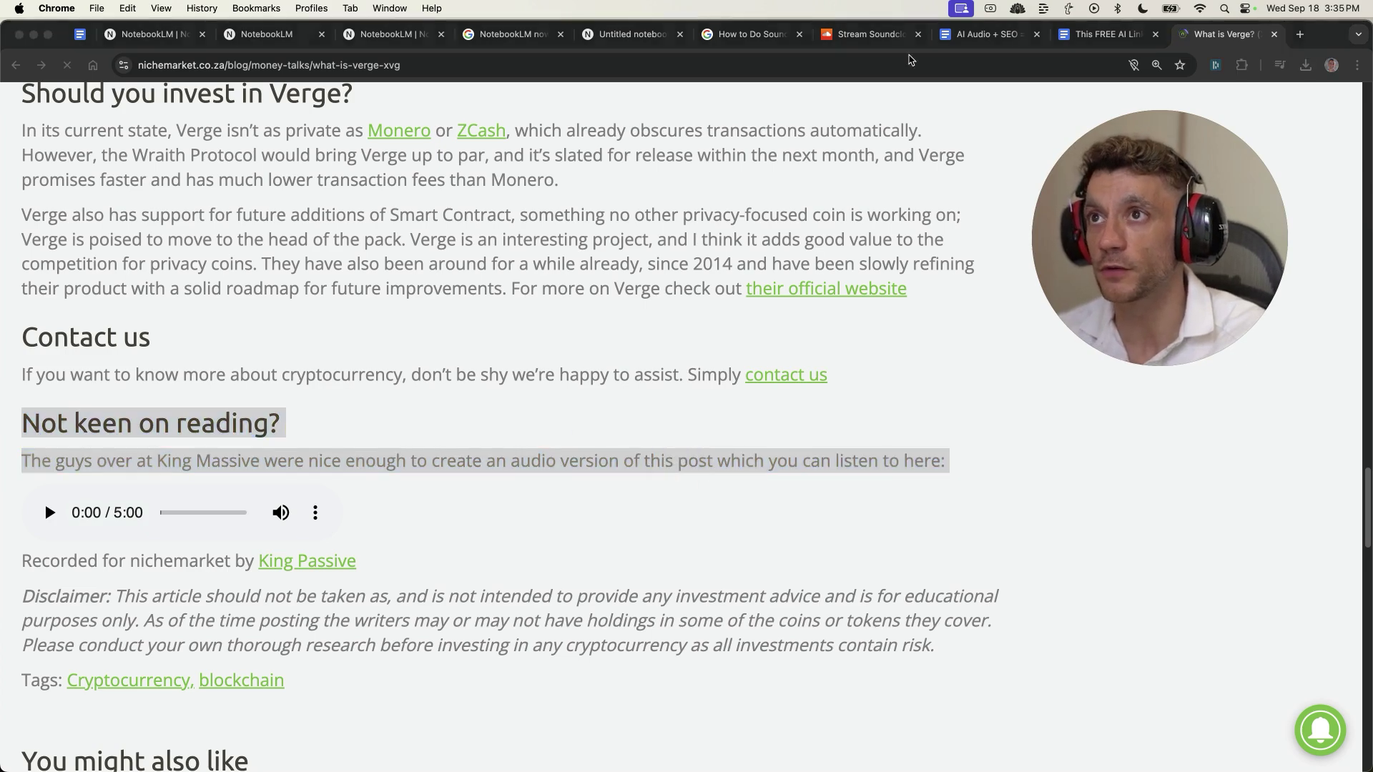
{"action": "left_click", "coordinate": [26, 422]}
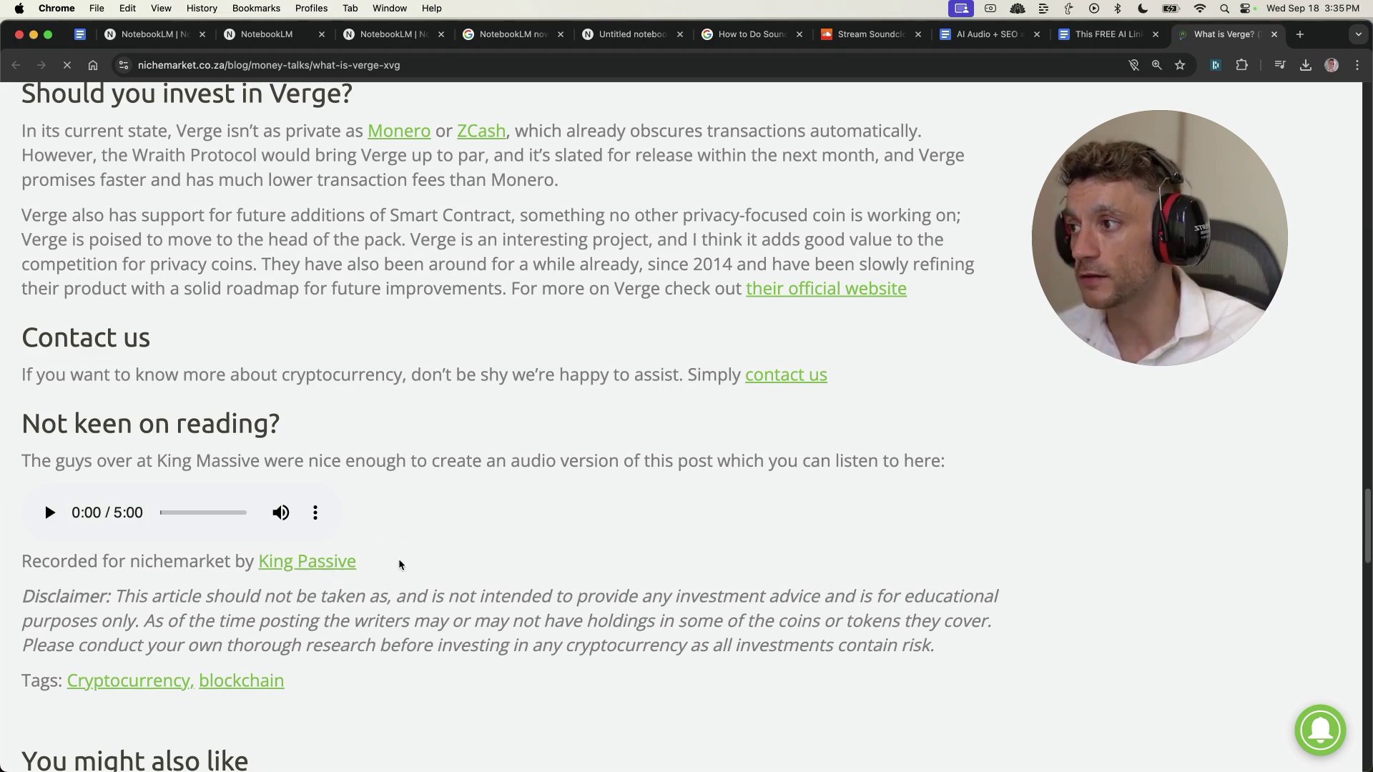
{"action": "left_click_drag", "start_coordinate": [399, 565], "coordinate": [245, 561]}
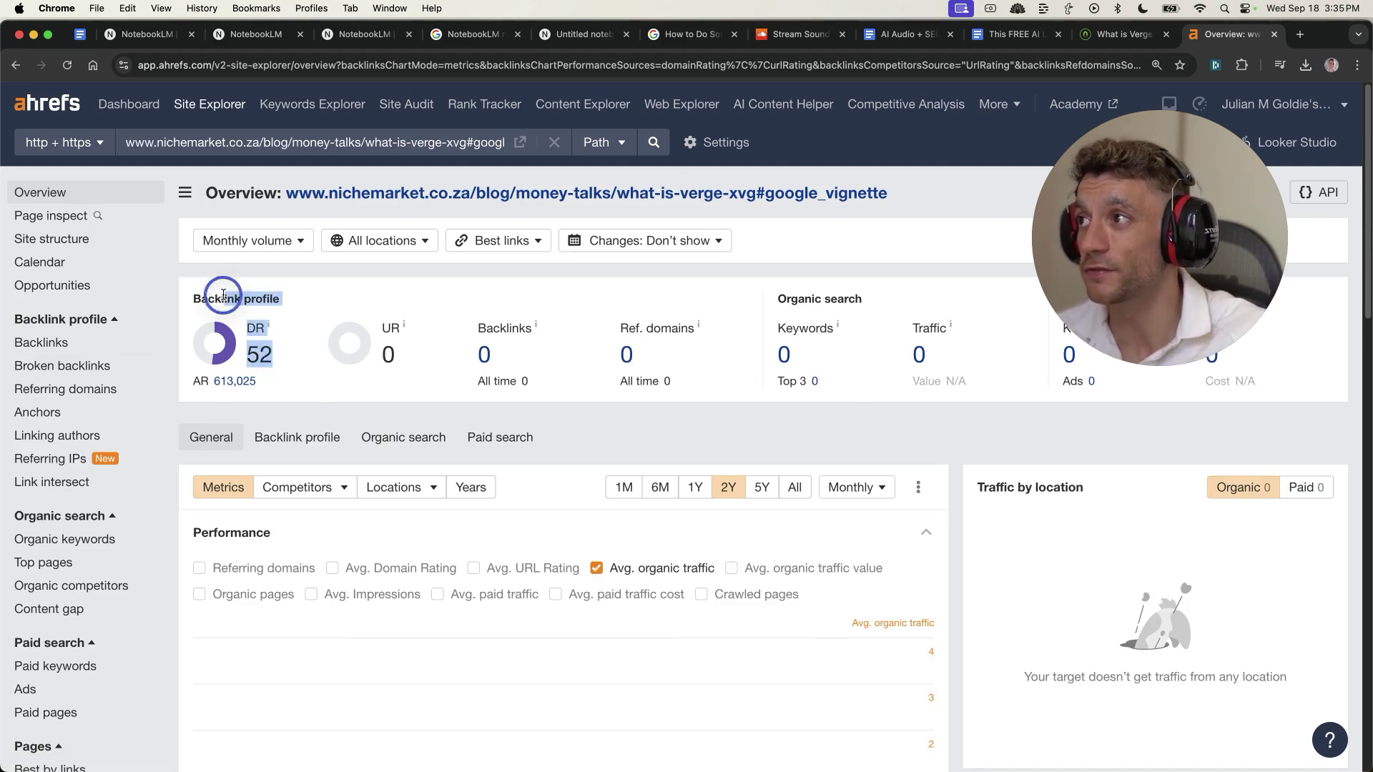
{"action": "left_click", "coordinate": [1104, 42]}
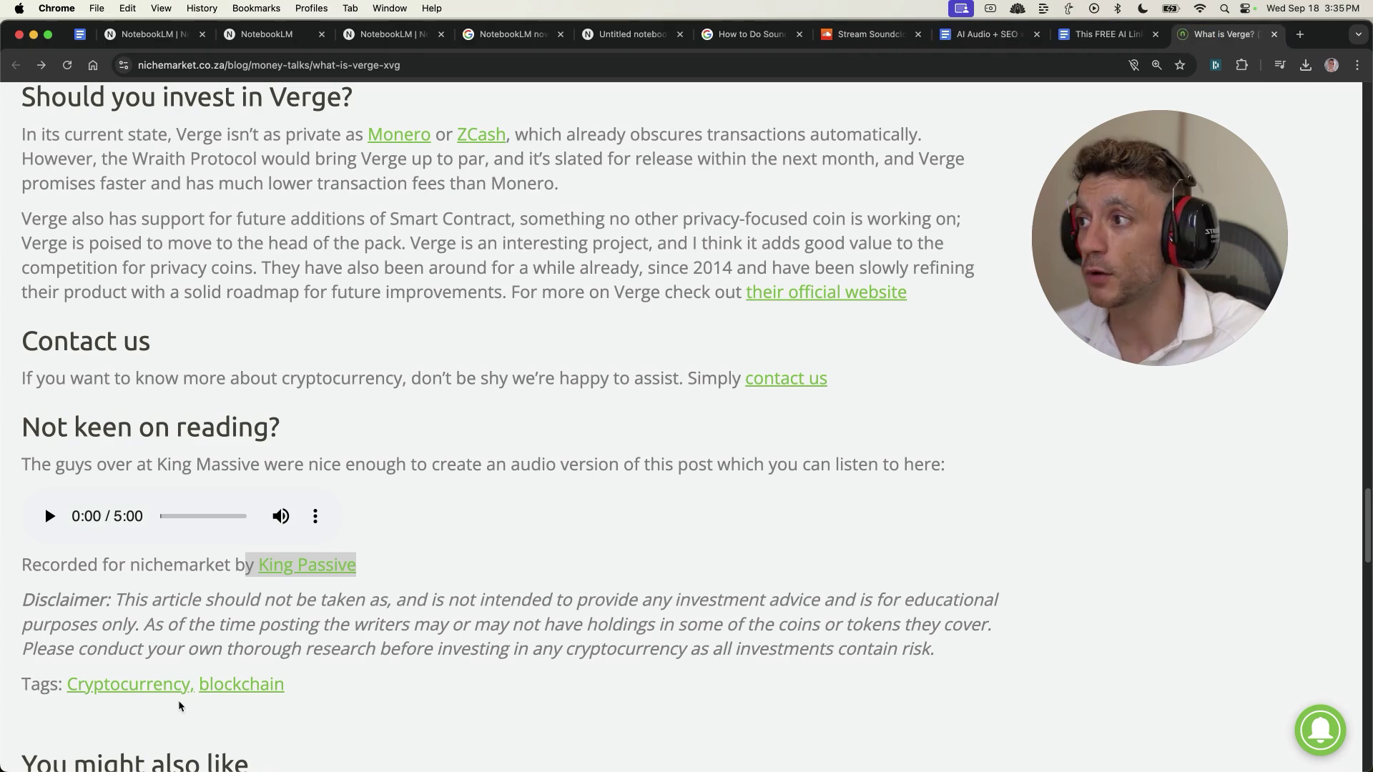
{"action": "left_click", "coordinate": [339, 417]}
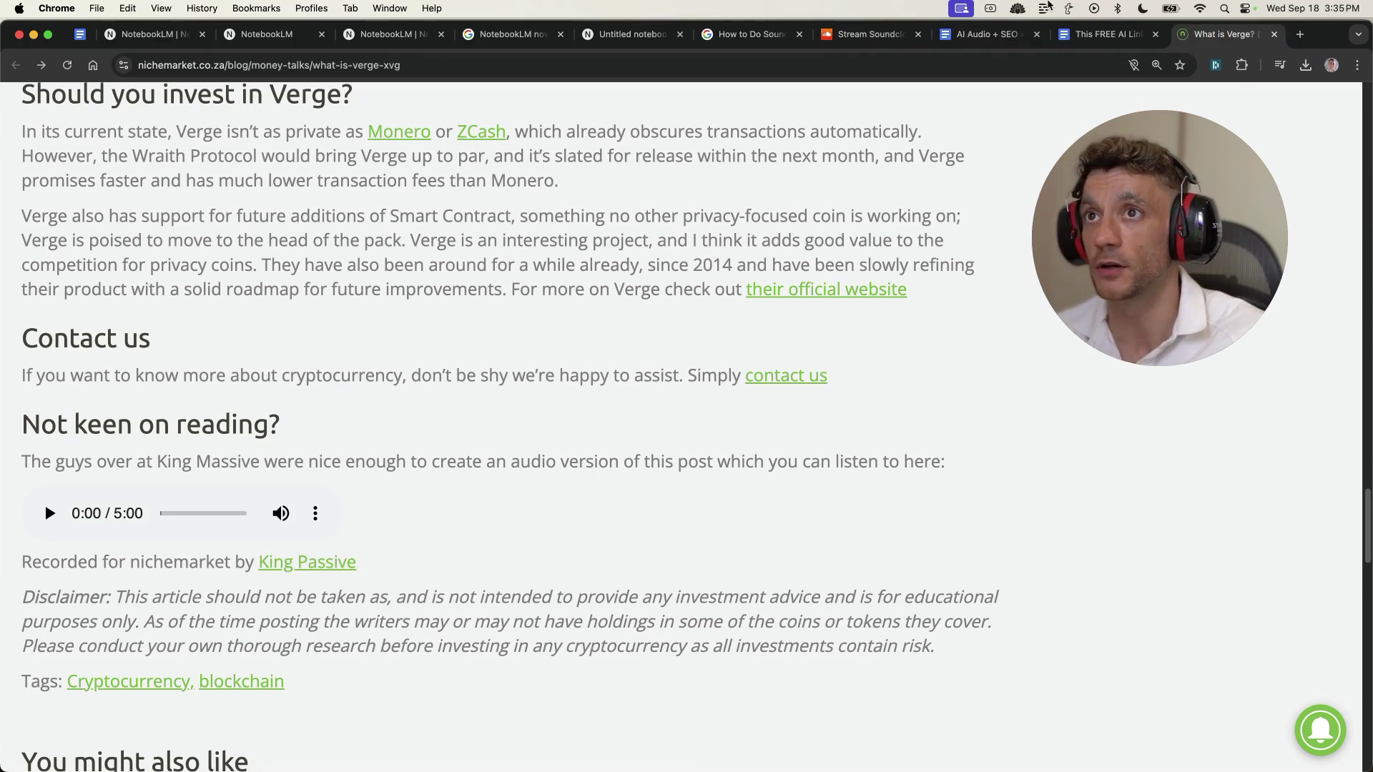
{"action": "left_click", "coordinate": [1108, 35]}
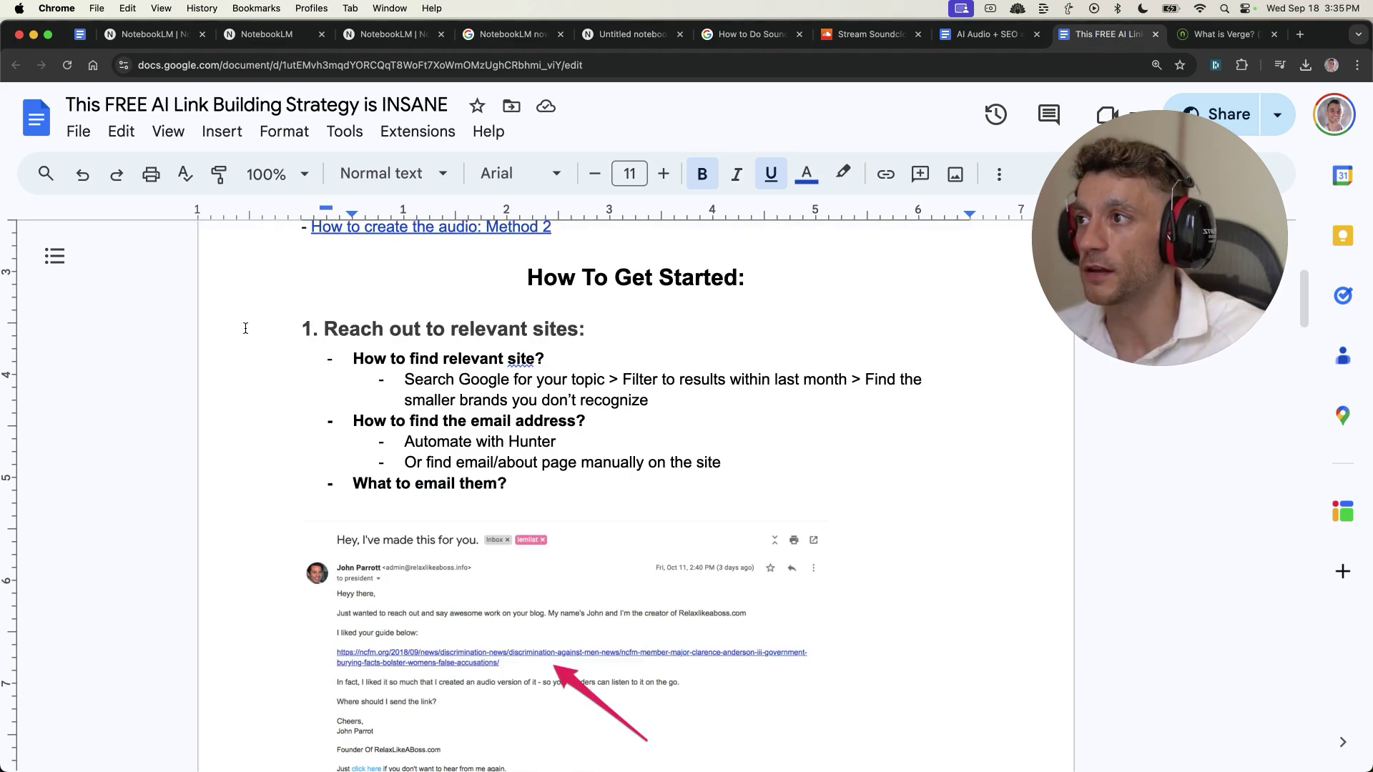
- Select link-building outreach steps 1 and 2 ('Once confirmed') in the Google Doc
{"action": "left_click_drag", "start_coordinate": [245, 328], "coordinate": [815, 496]}
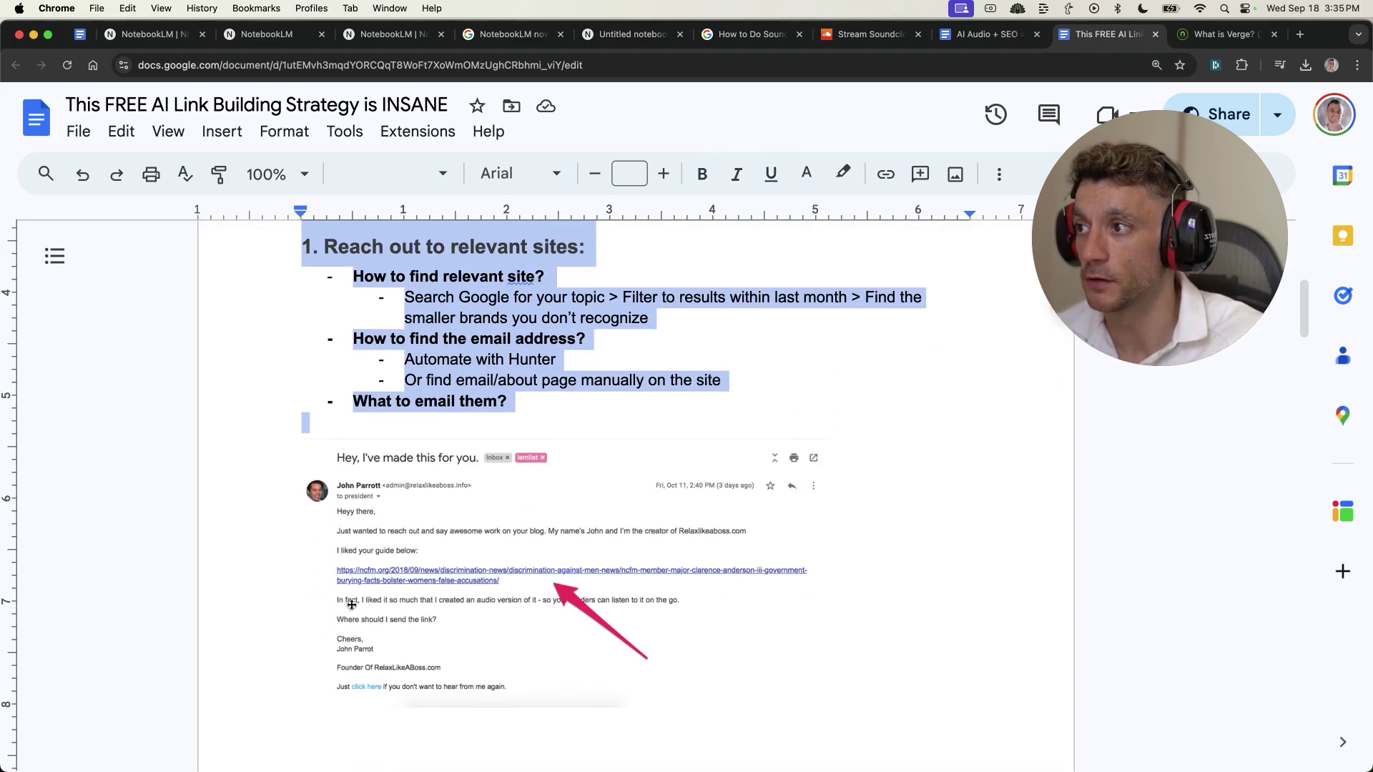
{"action": "scroll", "coordinate": [733, 262], "scroll_direction": "down", "scroll_amount": 3}
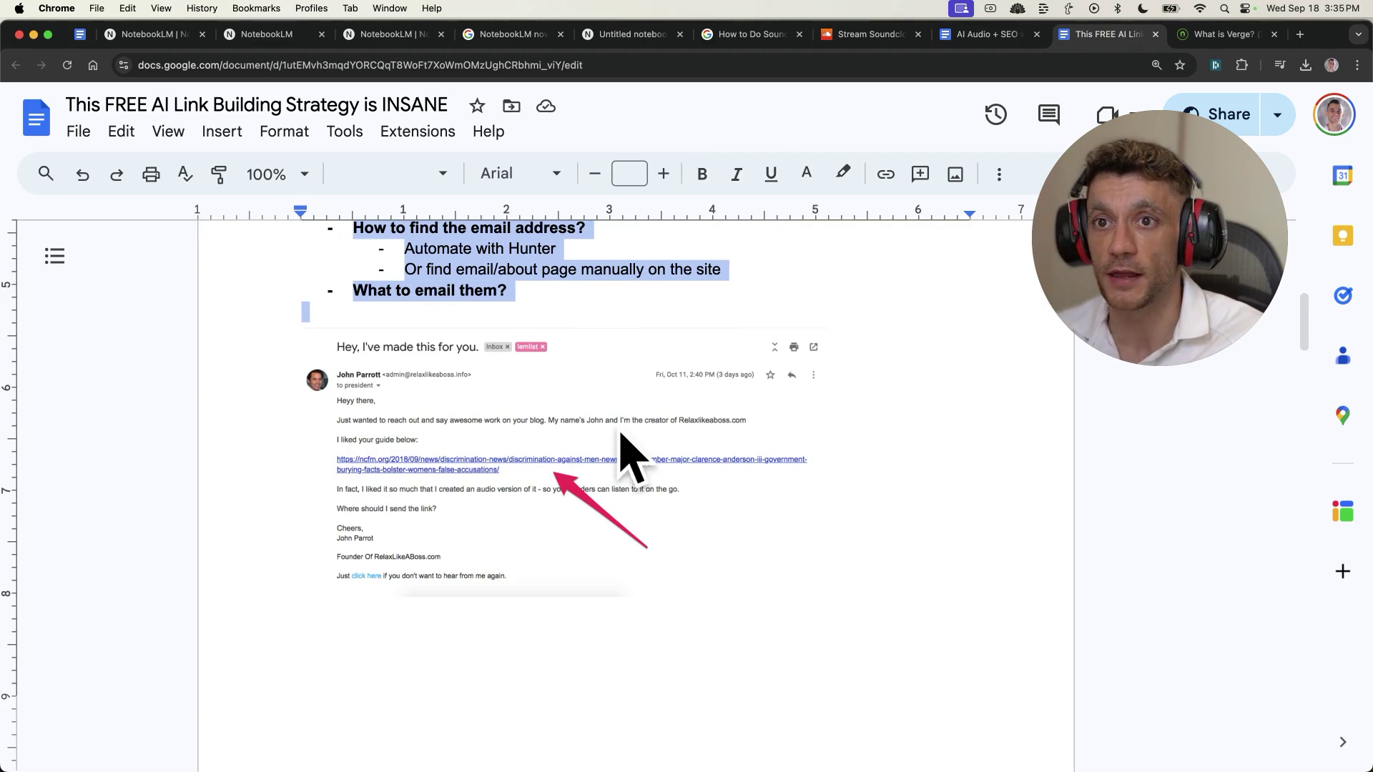
{"action": "scroll", "coordinate": [634, 459], "scroll_direction": "down", "scroll_amount": 1}
{"action": "scroll", "coordinate": [634, 459], "scroll_direction": "down", "scroll_amount": 10}
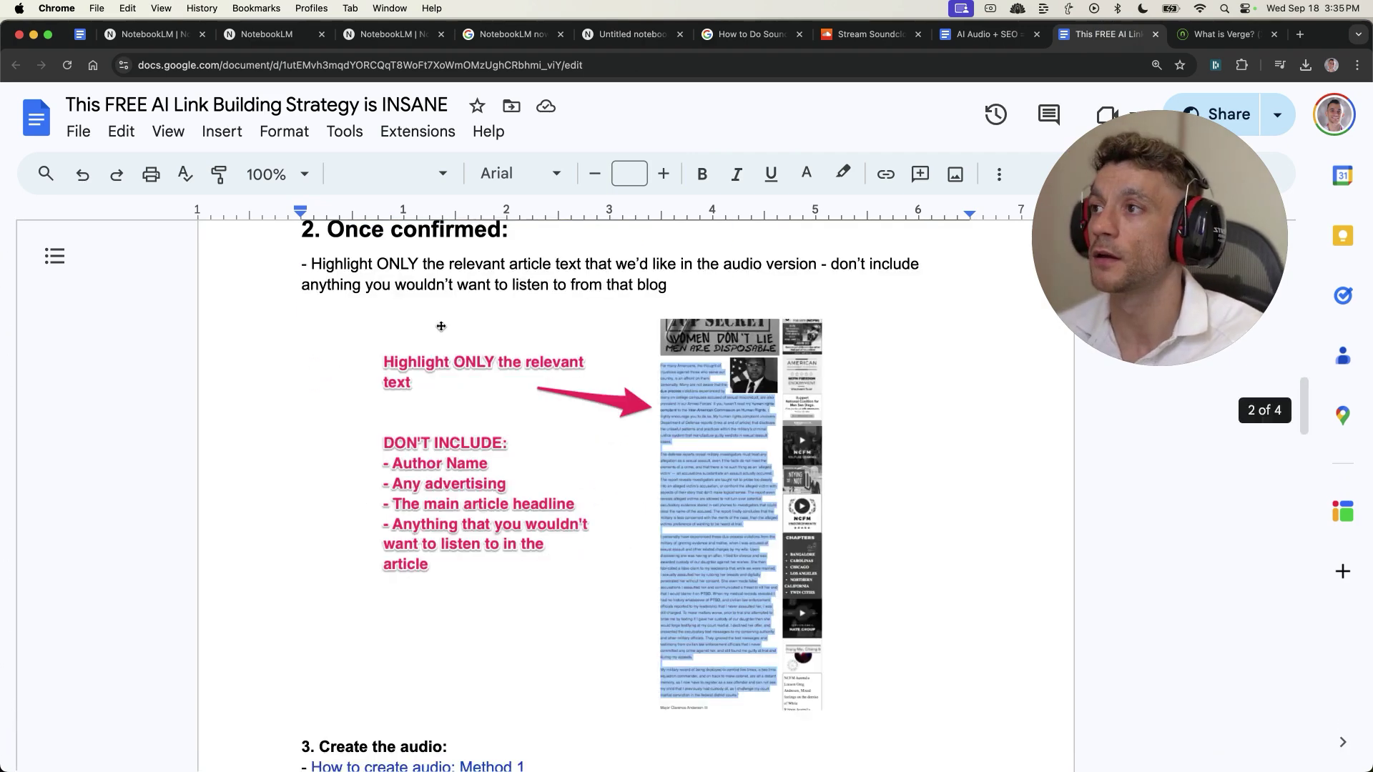
{"action": "scroll", "coordinate": [634, 459], "scroll_direction": "up", "scroll_amount": 1}
{"action": "left_click_drag", "start_coordinate": [307, 275], "coordinate": [713, 323]}
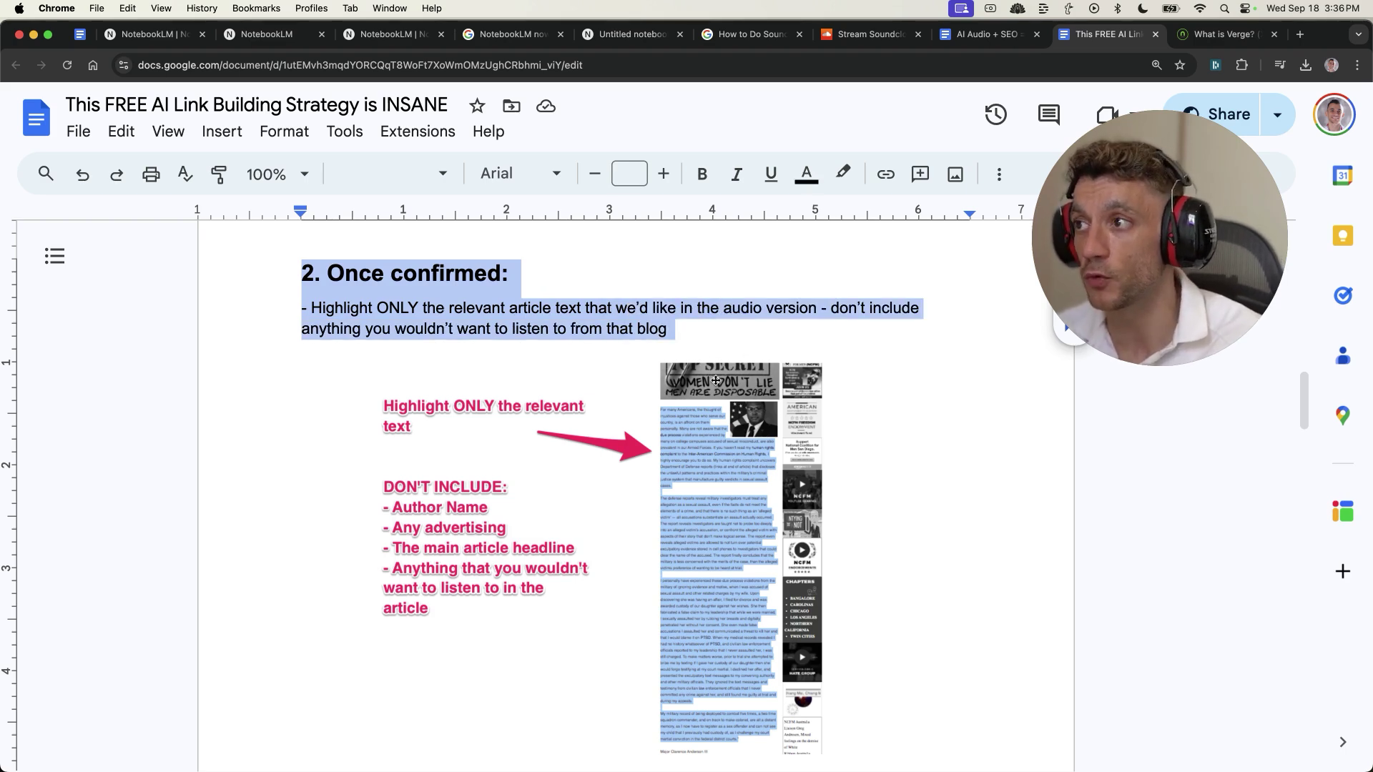
- Select step 4 and review the example outreach emails, then return to the Verge article
{"action": "scroll", "coordinate": [738, 418], "scroll_direction": "down", "scroll_amount": 1}
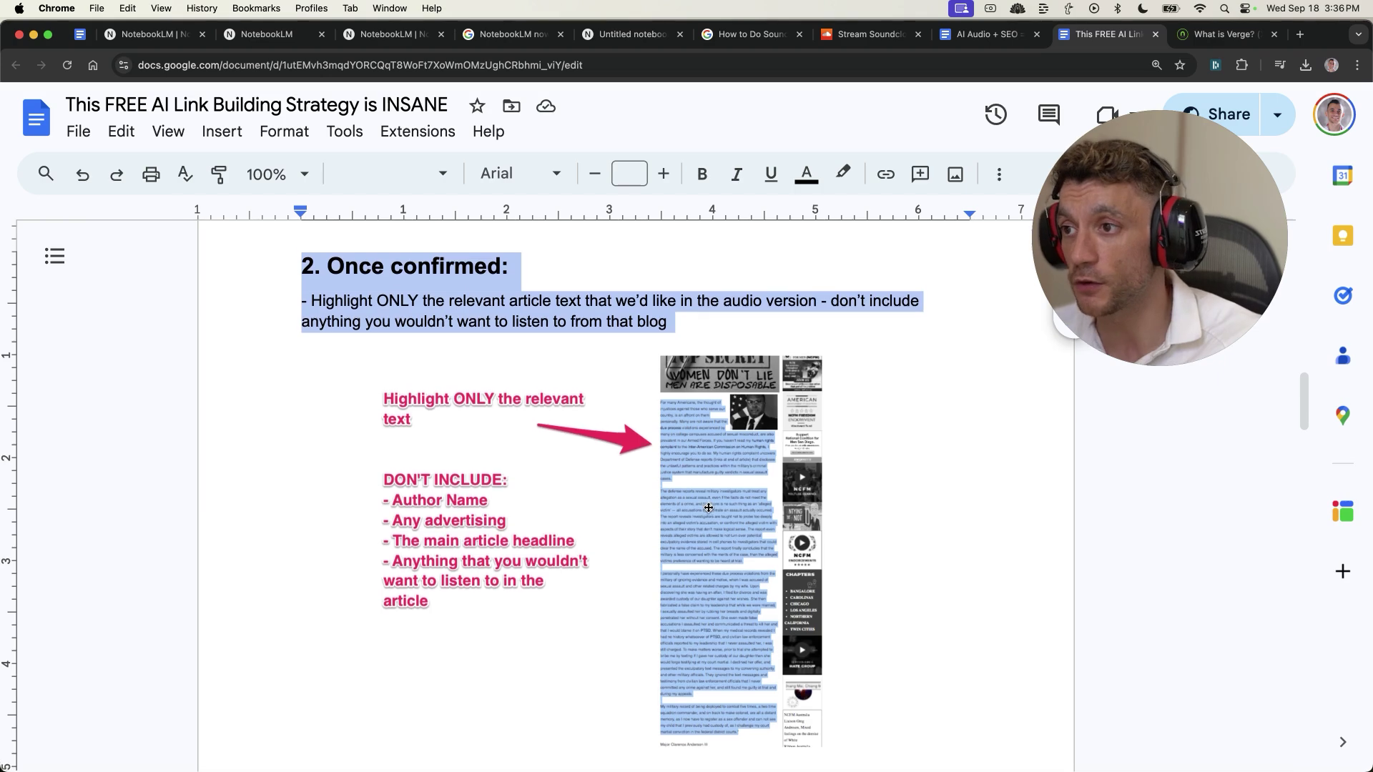
{"action": "scroll", "coordinate": [706, 518], "scroll_direction": "down", "scroll_amount": 7}
{"action": "left_click_drag", "start_coordinate": [304, 330], "coordinate": [526, 350]}
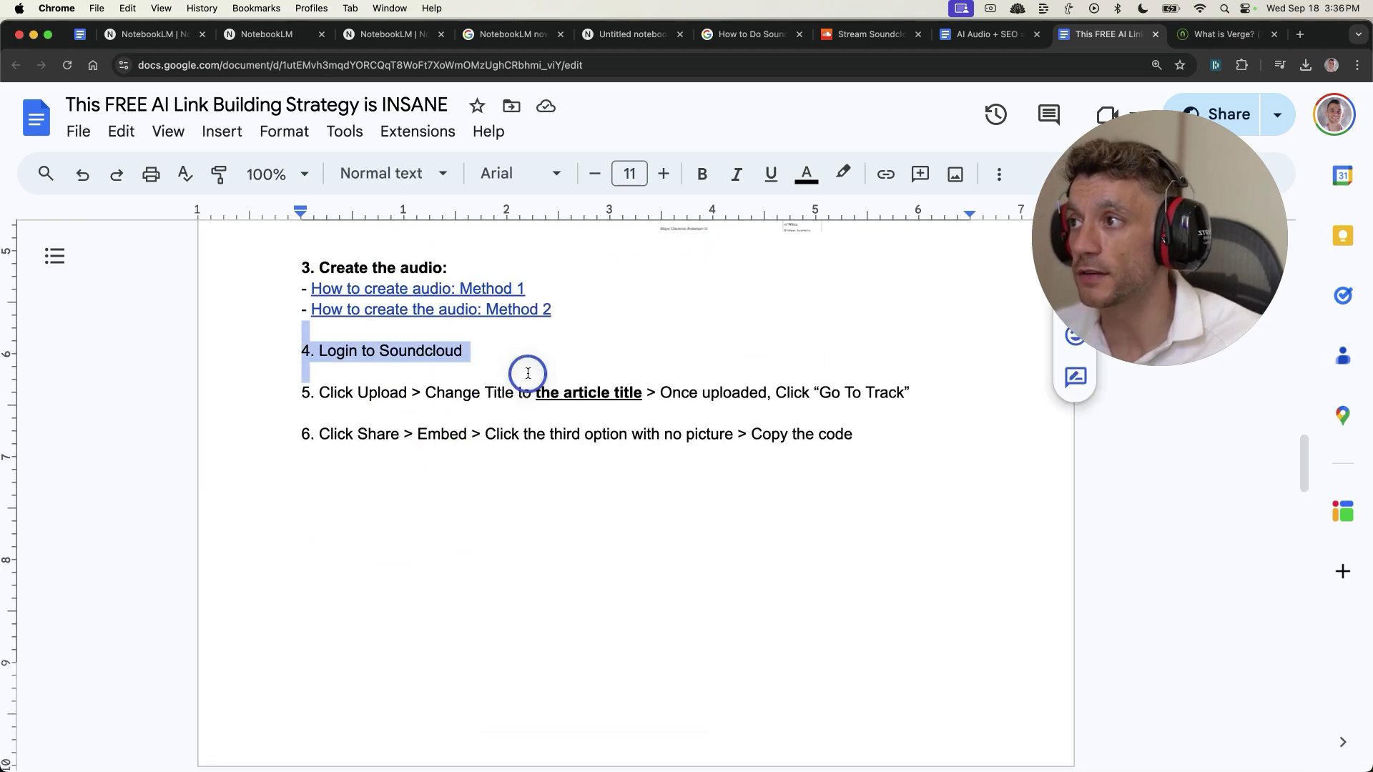
{"action": "scroll", "coordinate": [651, 445], "scroll_direction": "down", "scroll_amount": 10}
{"action": "scroll", "coordinate": [691, 547], "scroll_direction": "down", "scroll_amount": 1}
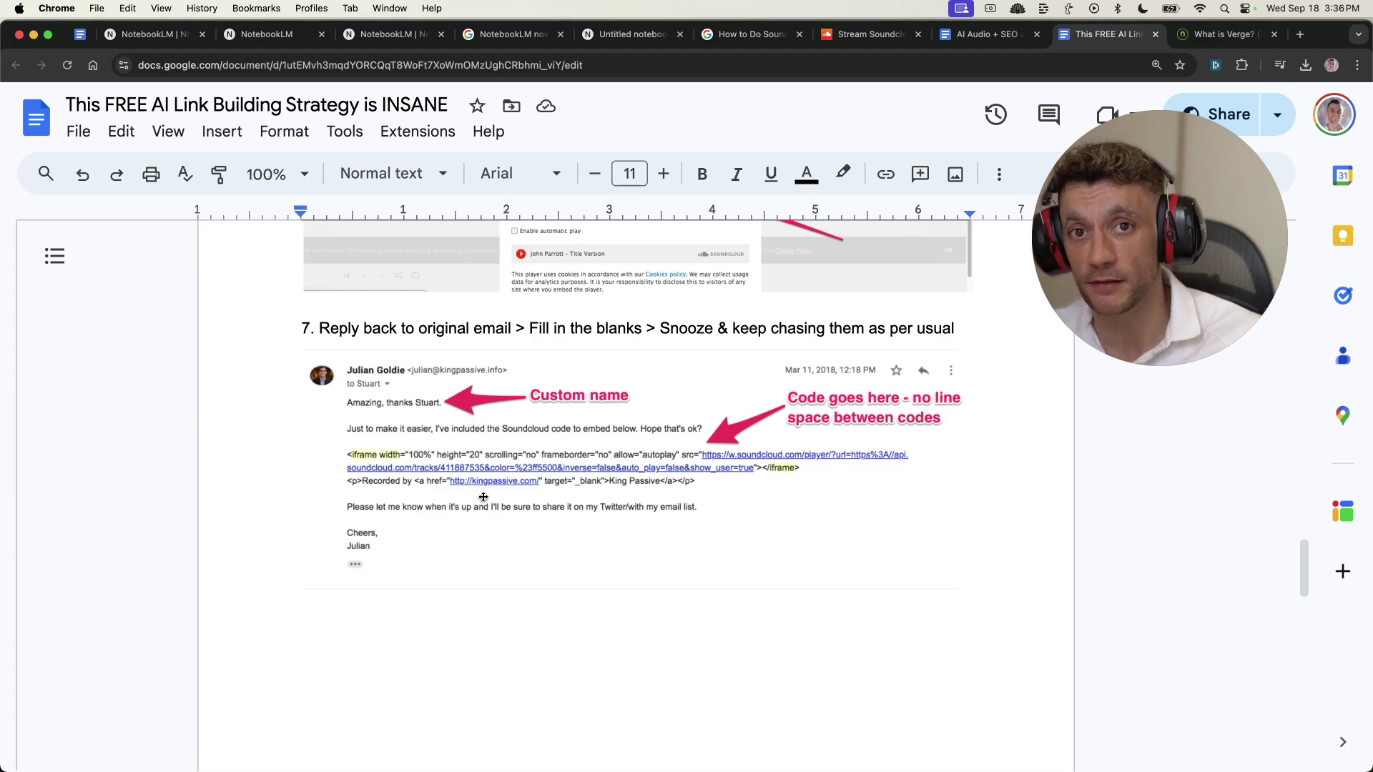
{"action": "scroll", "coordinate": [483, 501], "scroll_direction": "up", "scroll_amount": 1}
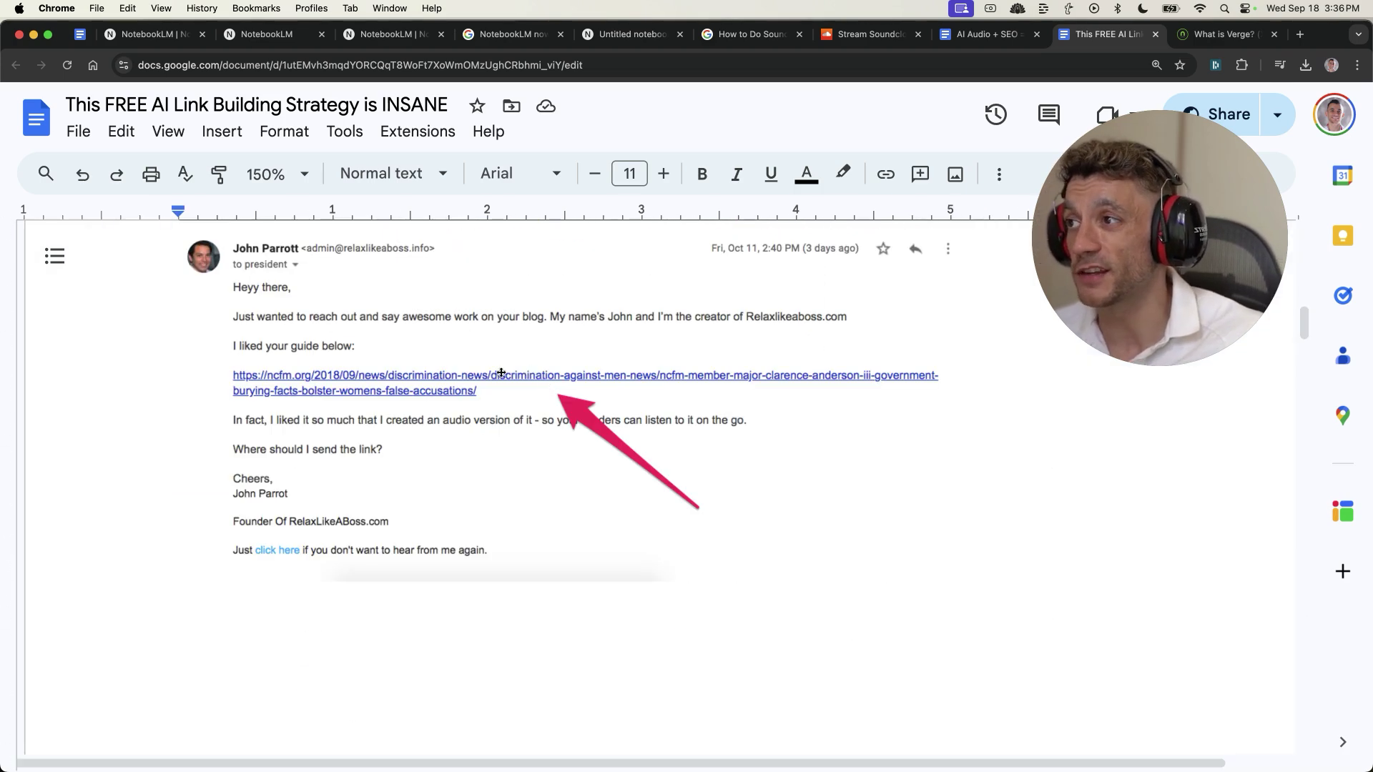
{"action": "scroll", "coordinate": [501, 372], "scroll_direction": "up", "scroll_amount": 1}
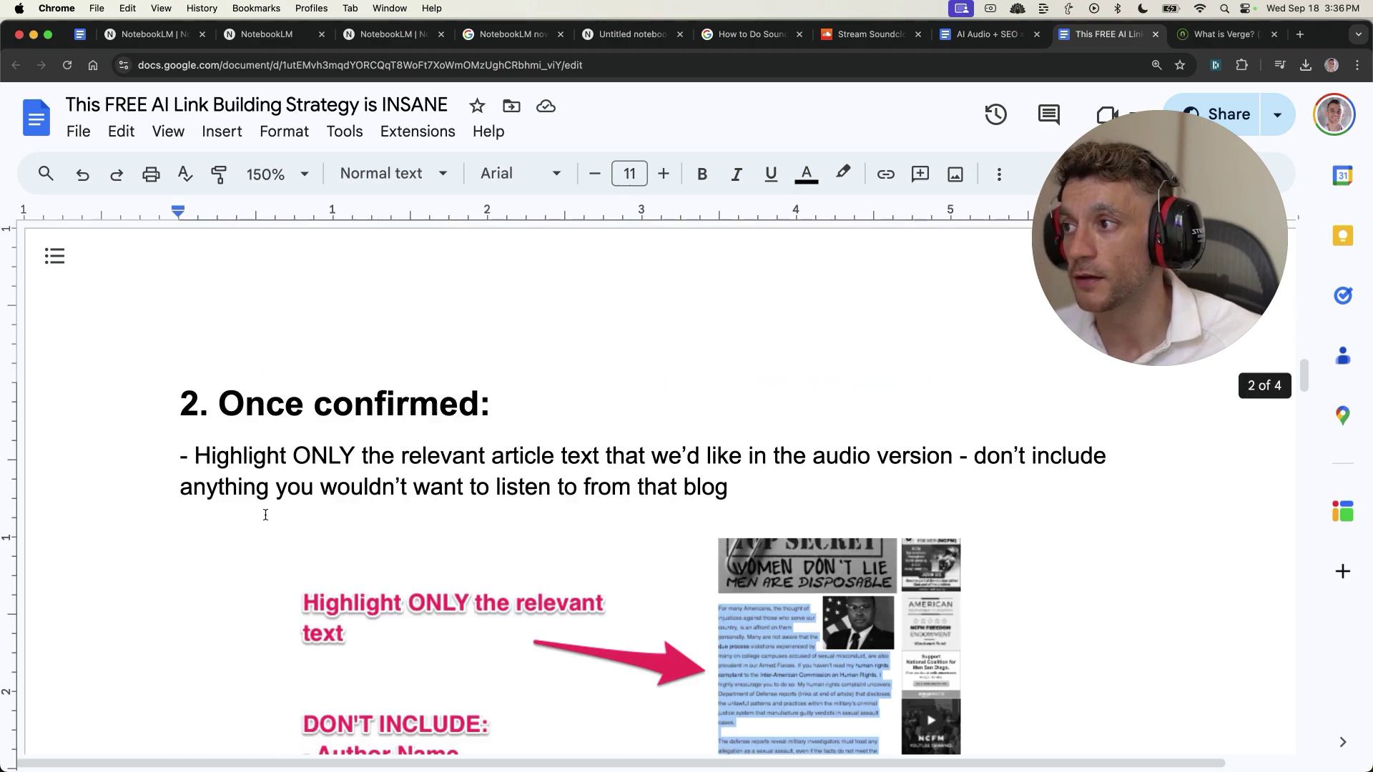
{"action": "scroll", "coordinate": [451, 500], "scroll_direction": "down", "scroll_amount": 4}
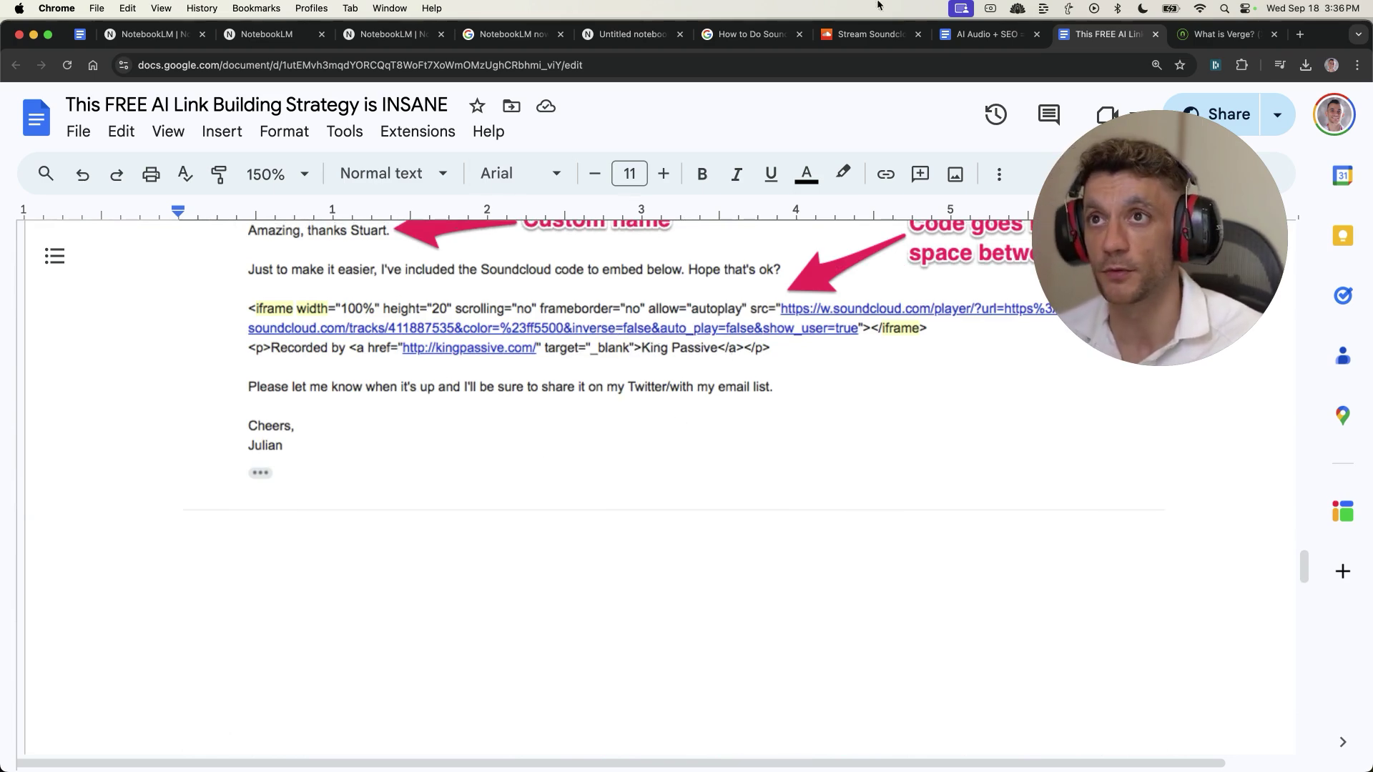
{"action": "left_click", "coordinate": [1249, 38]}
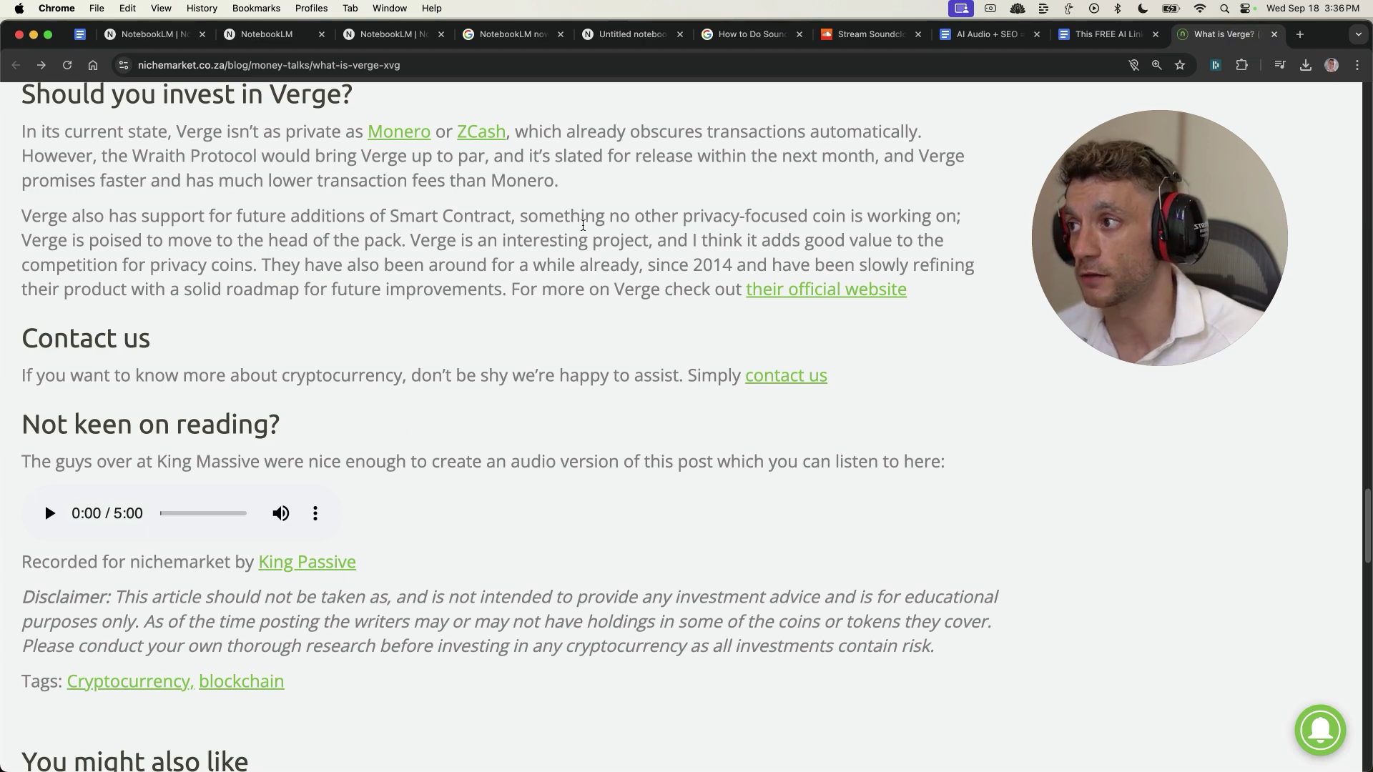
- Reopen the Imgur example of an embedded audio post, look at it, and close it
{"action": "key", "text": "super+shift+t"}
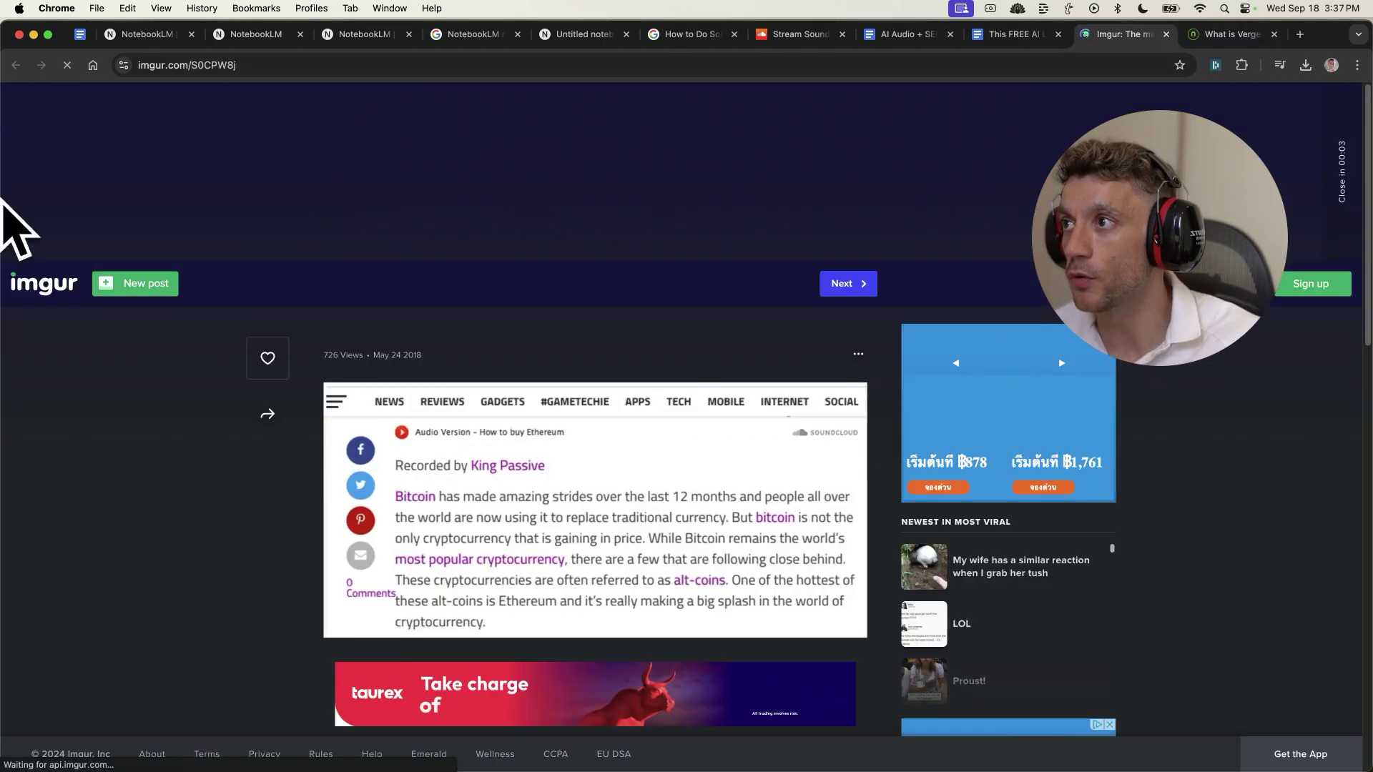
{"action": "scroll", "coordinate": [393, 396], "scroll_direction": "down", "scroll_amount": 5}
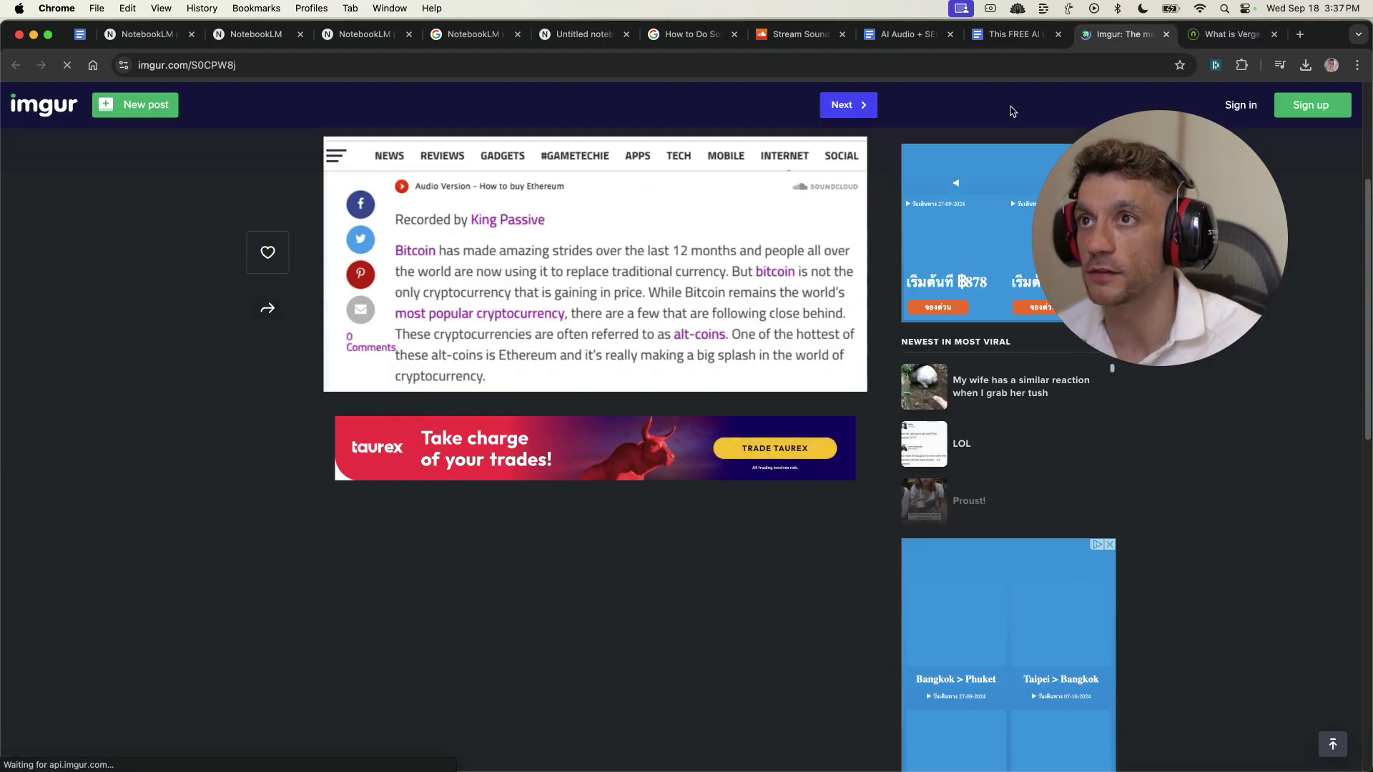
{"action": "left_click", "coordinate": [1166, 34]}
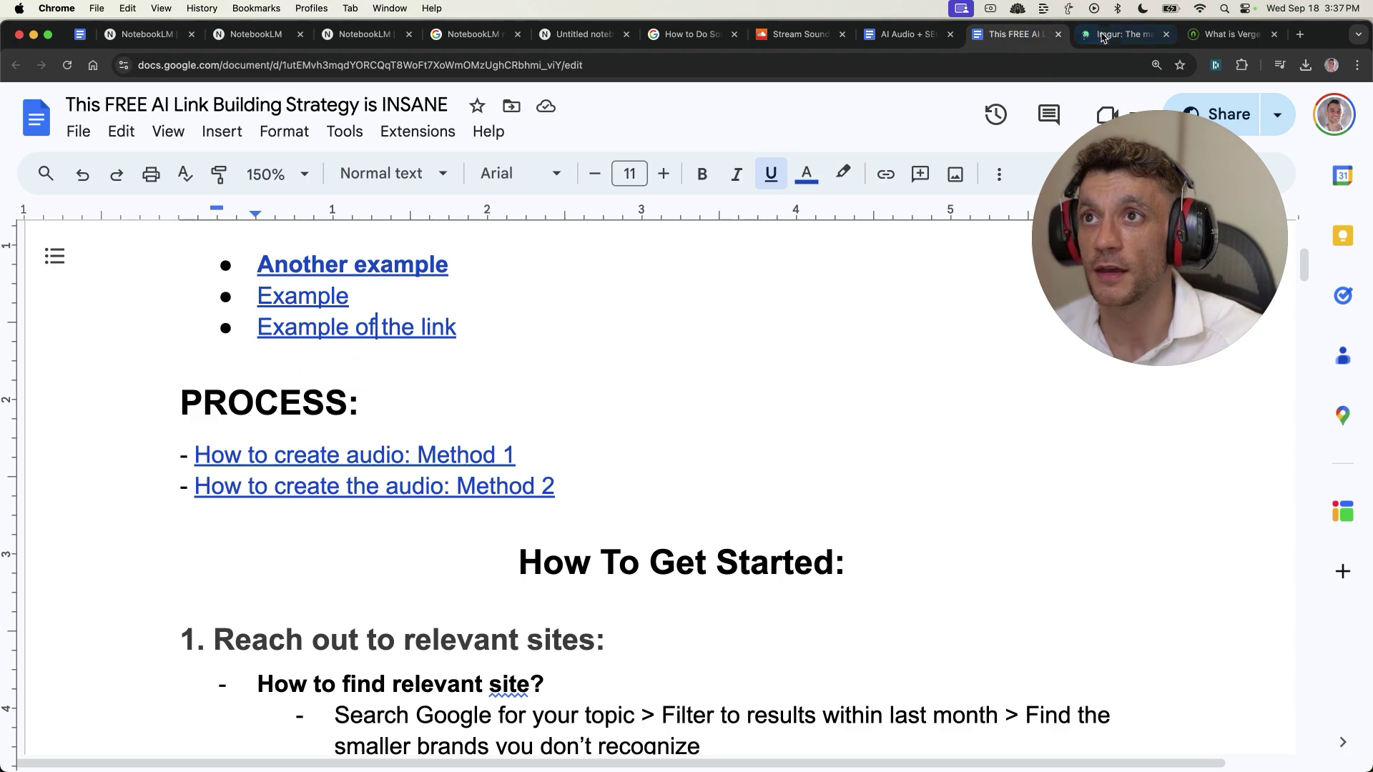
- Select the text of the AI Audio + SEO document
{"action": "left_click", "coordinate": [883, 37]}
{"action": "scroll", "coordinate": [429, 486], "scroll_direction": "up", "scroll_amount": 15}
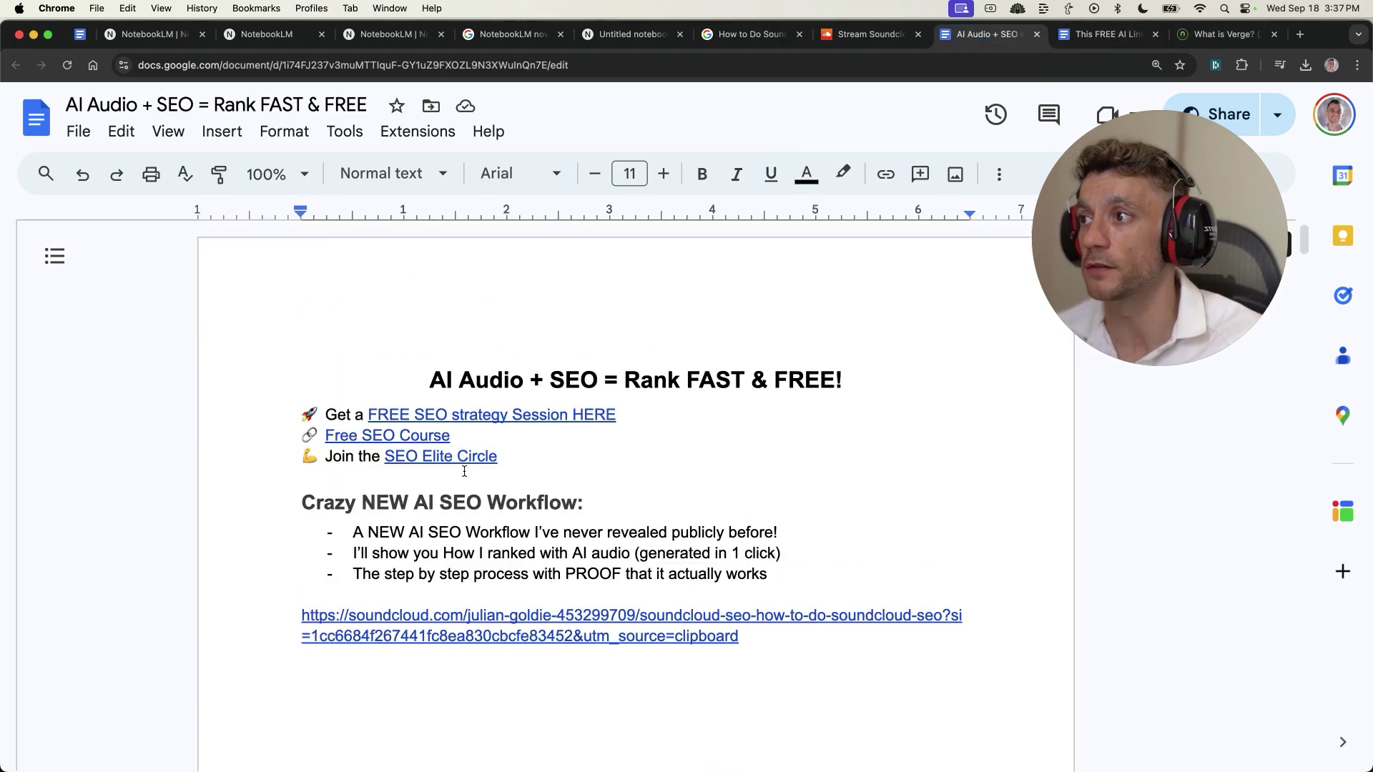
{"action": "left_click_drag", "start_coordinate": [374, 363], "coordinate": [894, 656]}
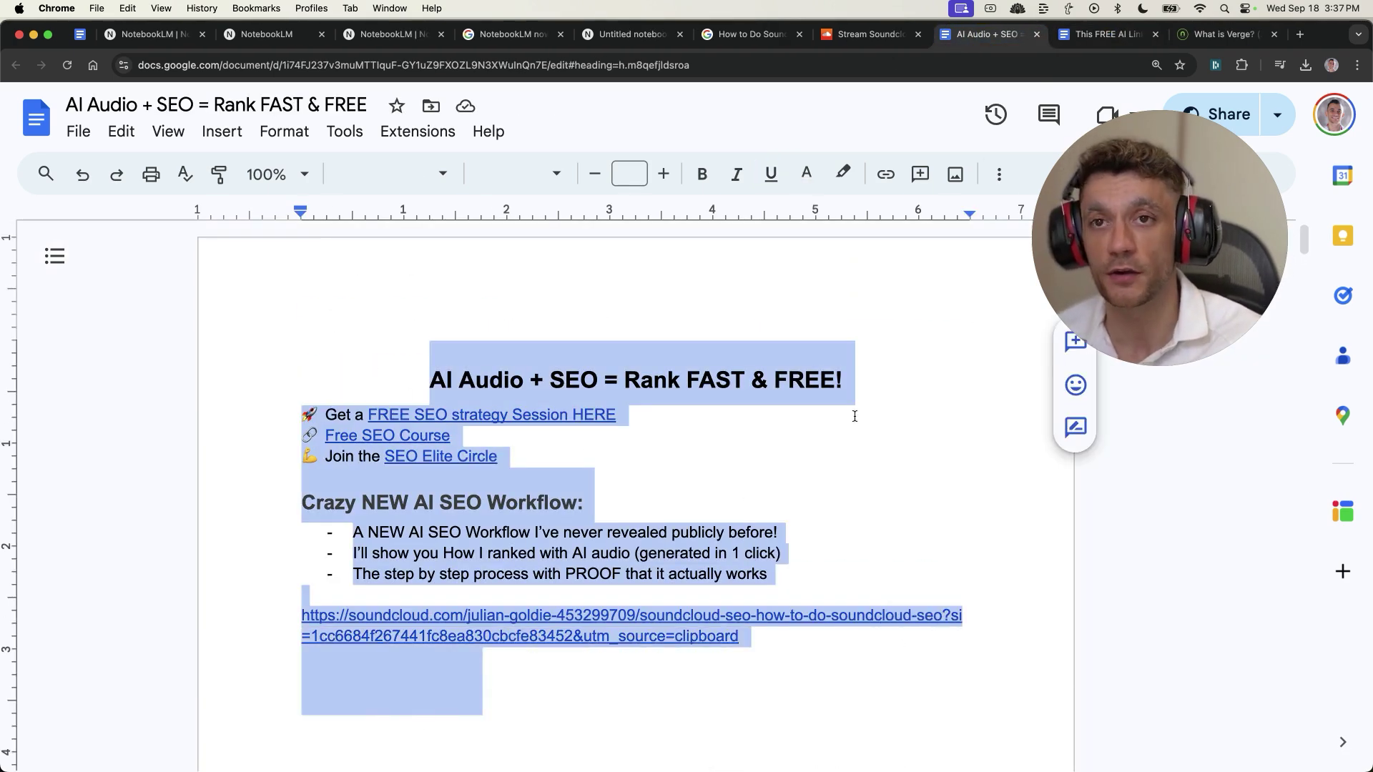
- Select the link-building document's title heading, then return to the NotebookLM notebook
{"action": "key", "text": "ctrl+Tab"}
{"action": "scroll", "coordinate": [572, 429], "scroll_direction": "up", "scroll_amount": 5}
{"action": "scroll", "coordinate": [572, 429], "scroll_direction": "down", "scroll_amount": 1}
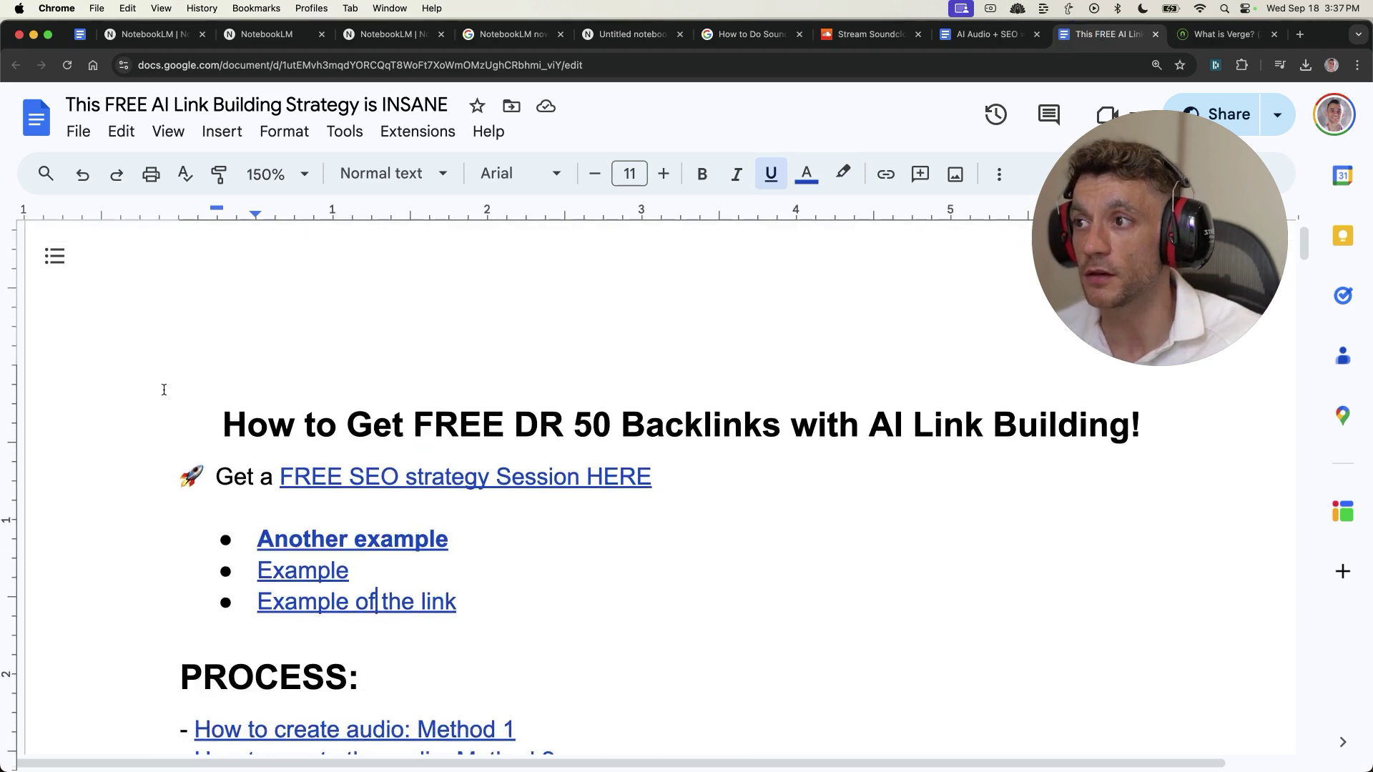
{"action": "left_click_drag", "start_coordinate": [218, 422], "coordinate": [1180, 376]}
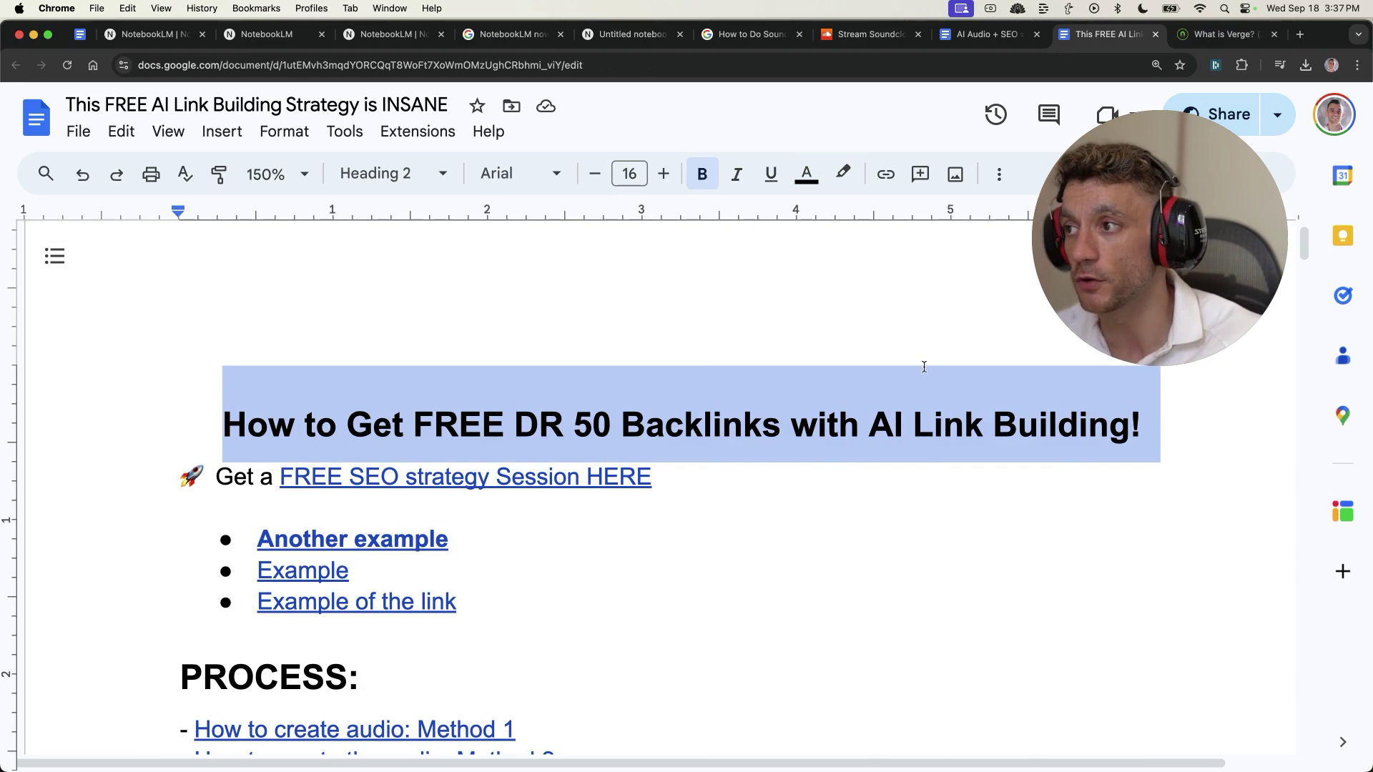
{"action": "scroll", "coordinate": [837, 461], "scroll_direction": "down", "scroll_amount": 1}
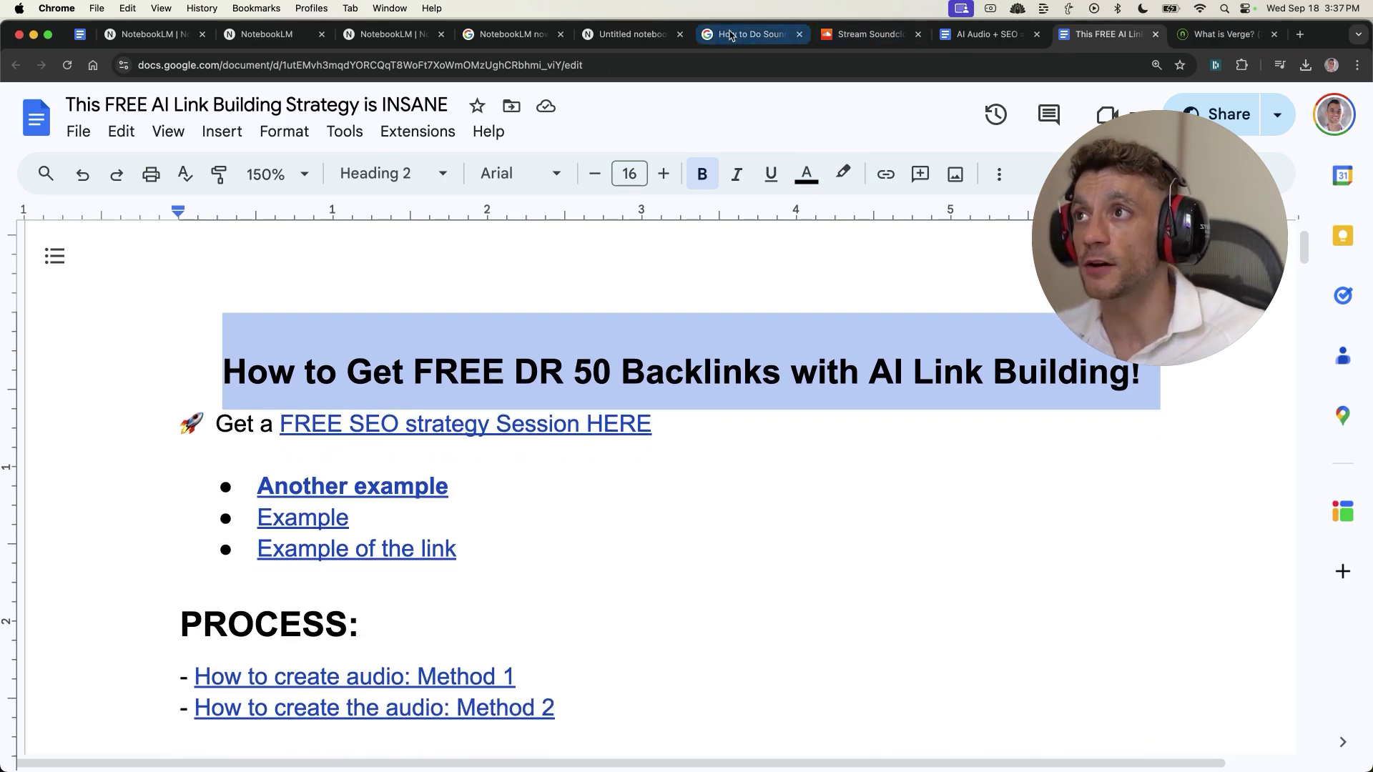
{"action": "left_click", "coordinate": [629, 35]}
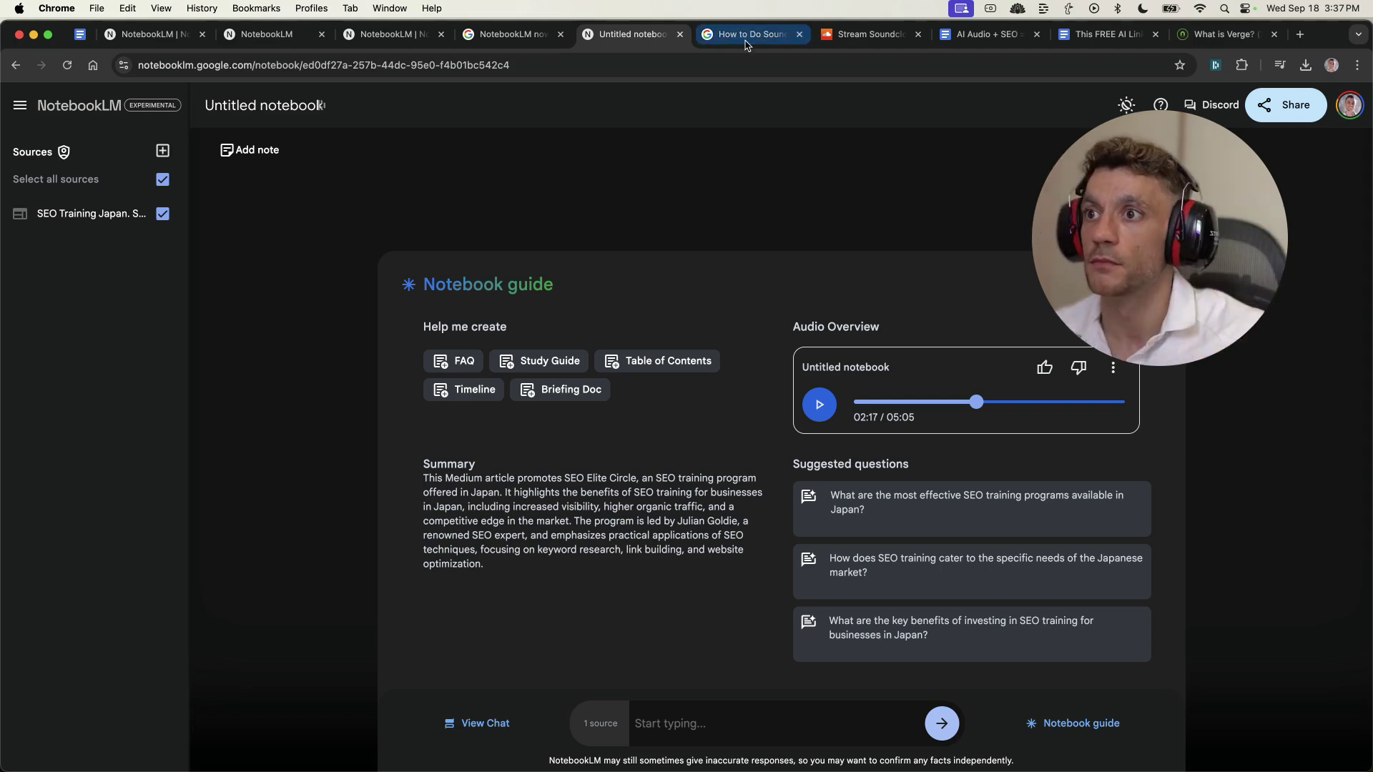
- Leave the Untitled notebook for the NotebookLM home page
{"action": "left_click", "coordinate": [71, 107]}
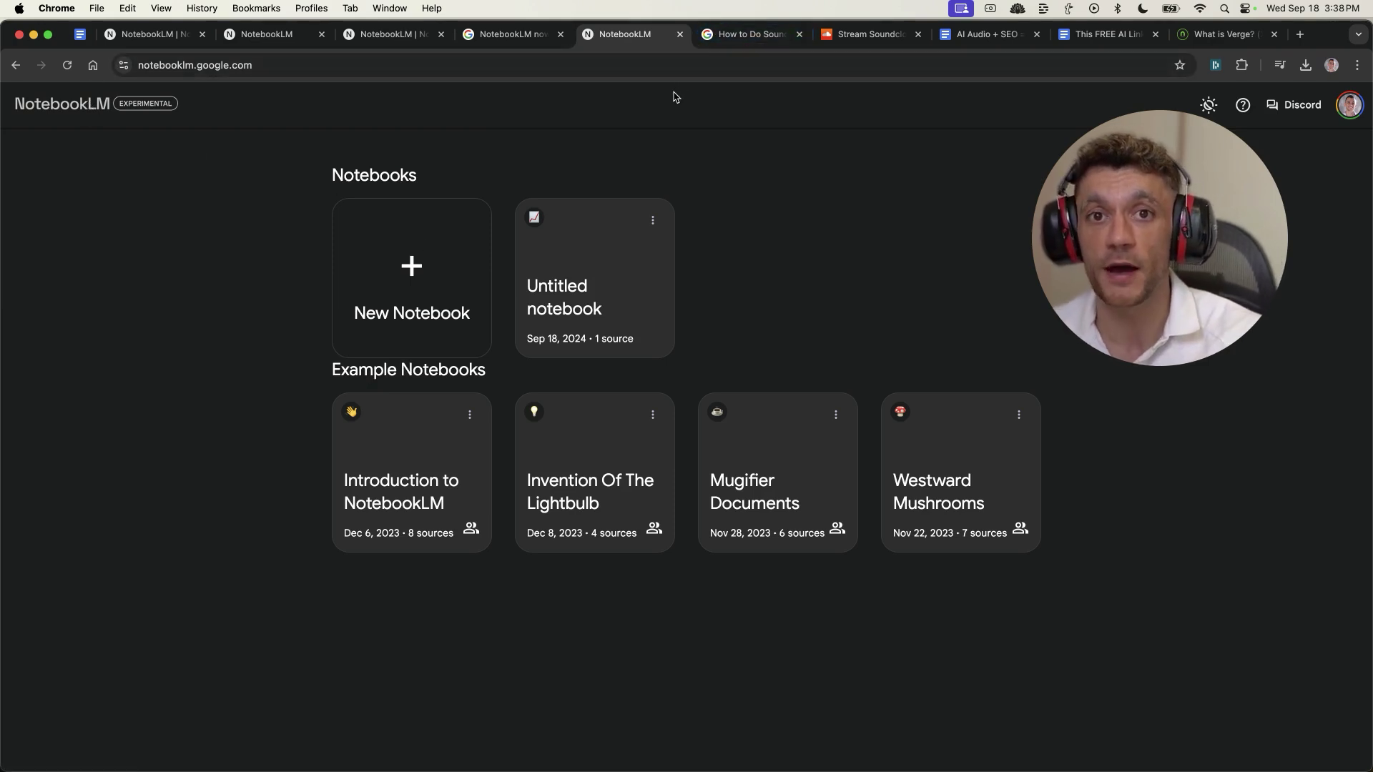
- Scroll the NotebookLM introduction page through the Apollo 11 script example and back up
{"action": "key", "text": "super+4"}
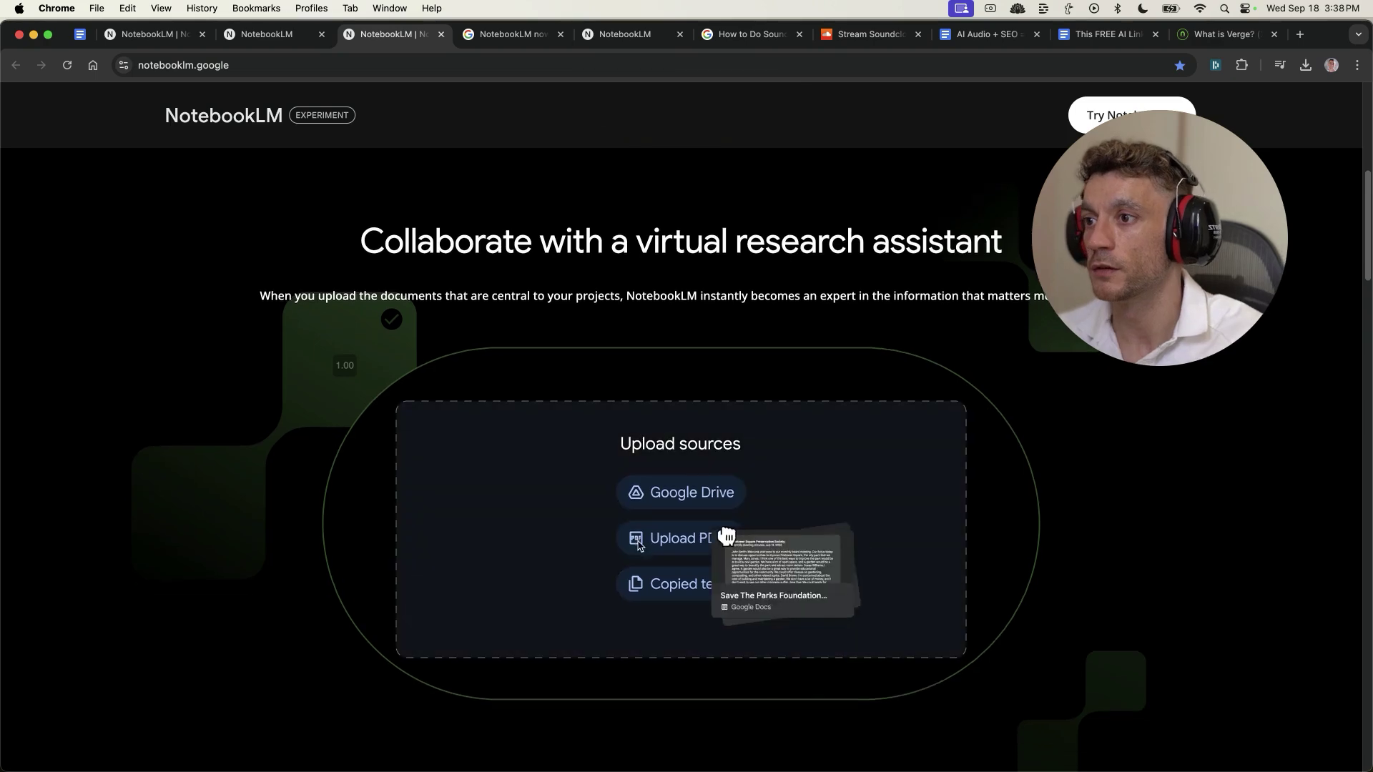
{"action": "scroll", "coordinate": [591, 558], "scroll_direction": "down", "scroll_amount": 3}
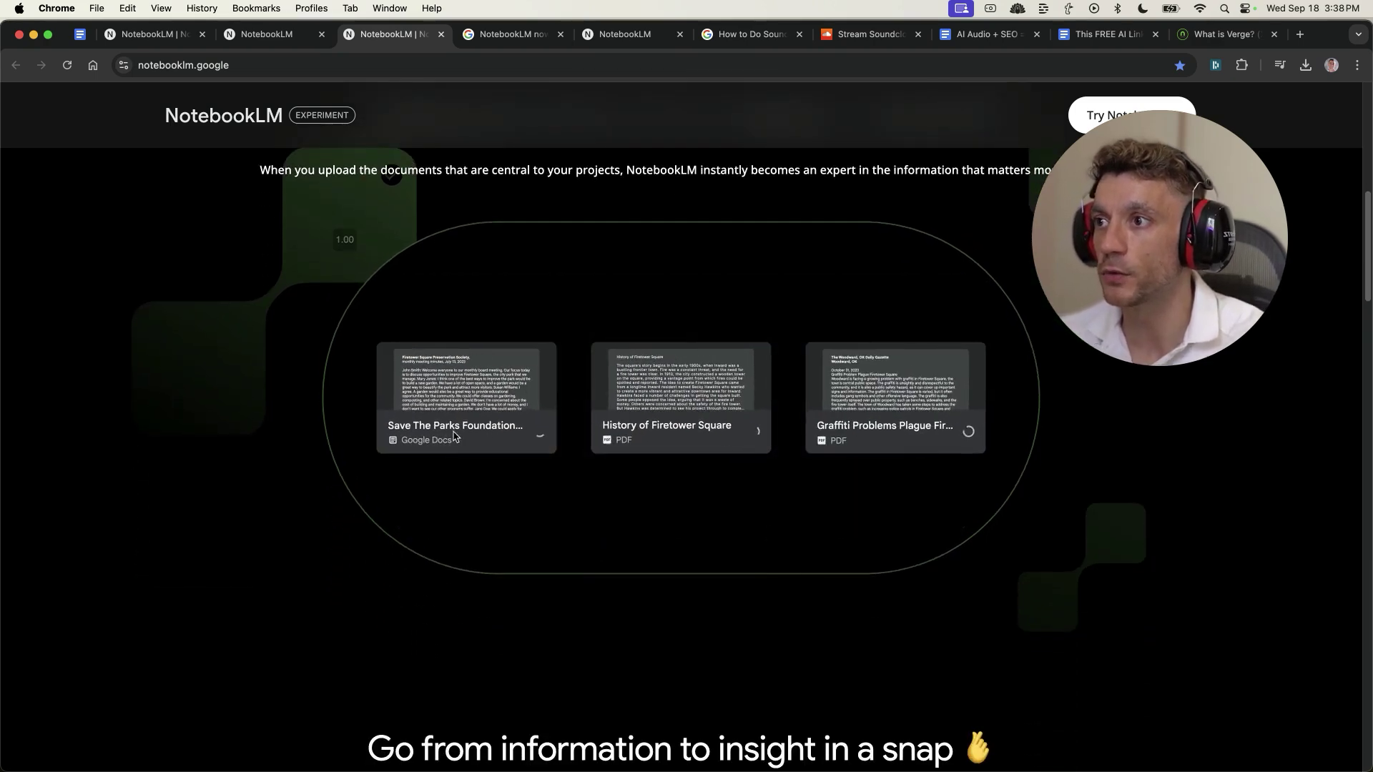
{"action": "scroll", "coordinate": [801, 438], "scroll_direction": "down", "scroll_amount": 5}
{"action": "scroll", "coordinate": [798, 438], "scroll_direction": "down", "scroll_amount": 5}
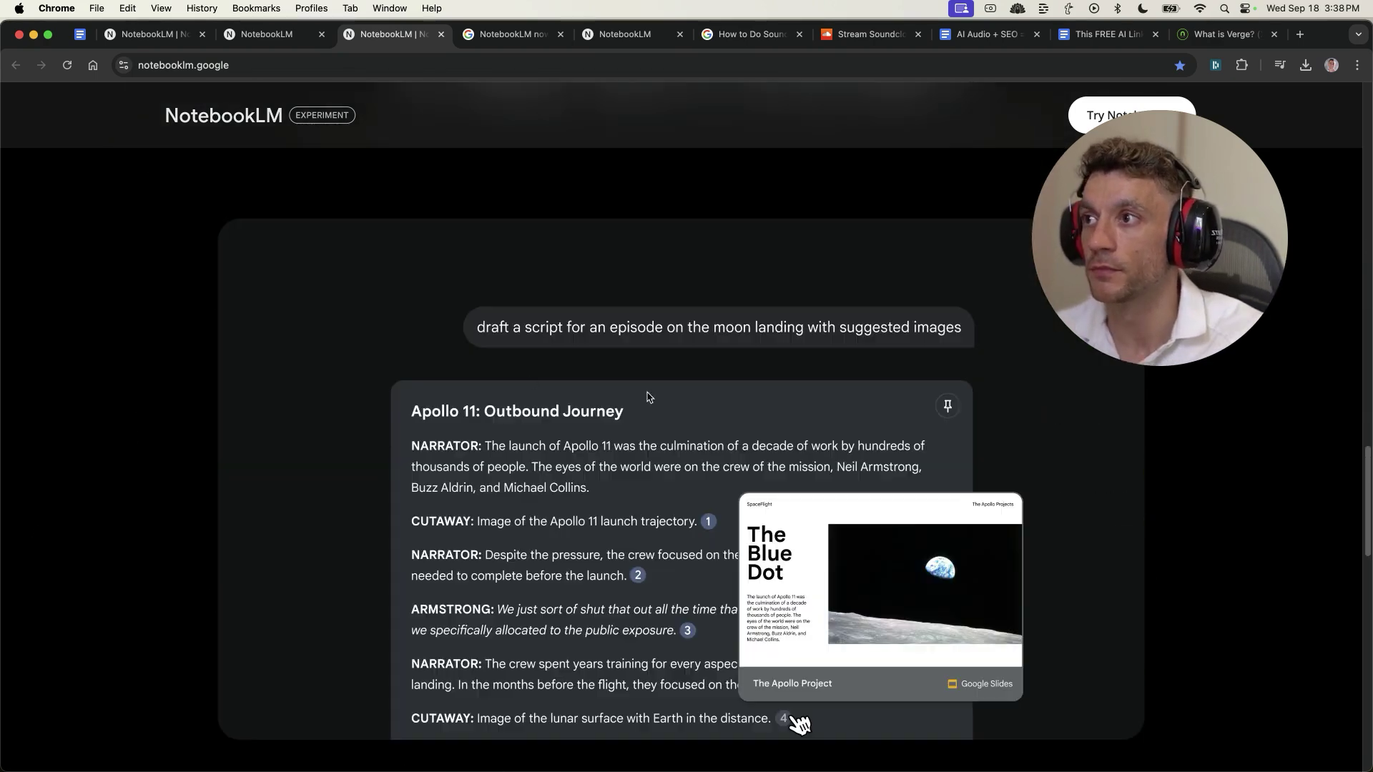
{"action": "scroll", "coordinate": [894, 235], "scroll_direction": "down", "scroll_amount": 15}
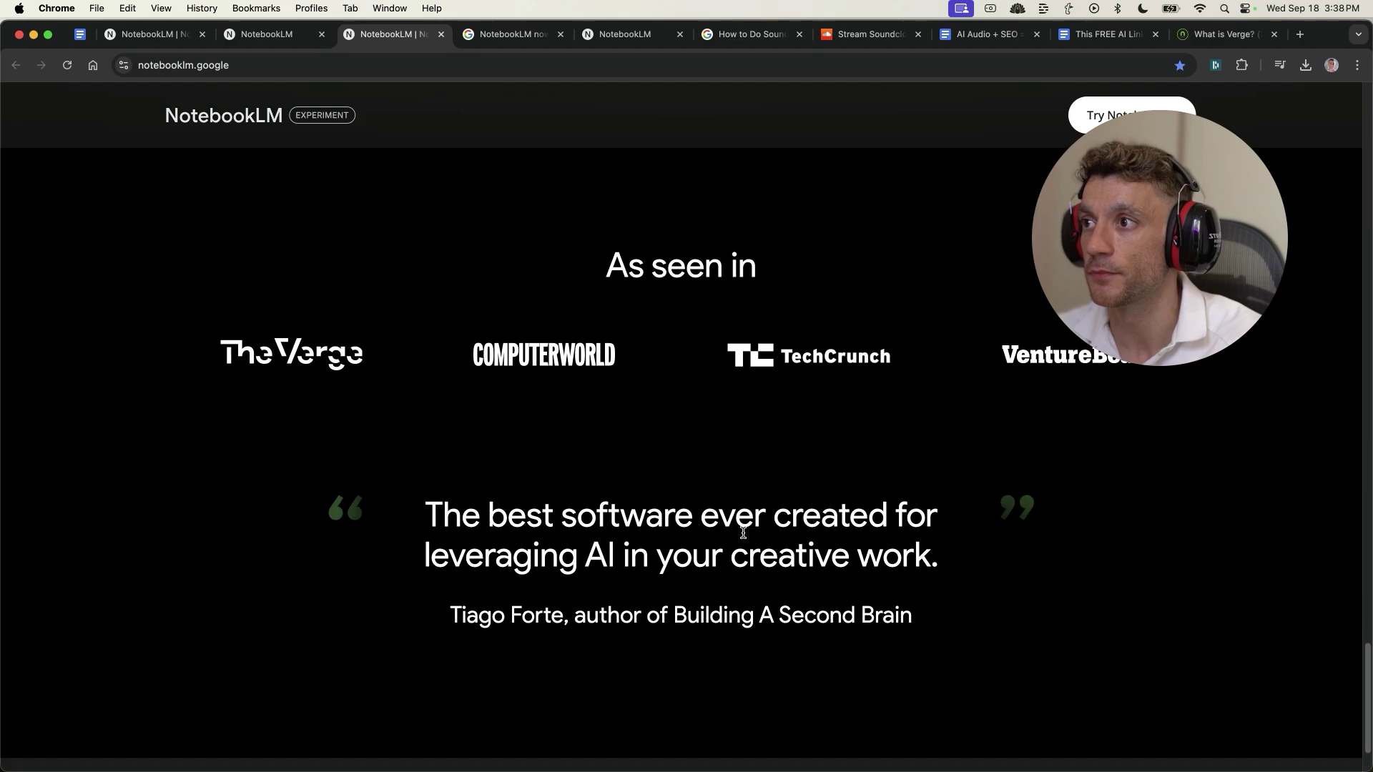
{"action": "scroll", "coordinate": [760, 474], "scroll_direction": "up", "scroll_amount": 15}
{"action": "scroll", "coordinate": [616, 432], "scroll_direction": "down", "scroll_amount": 1}
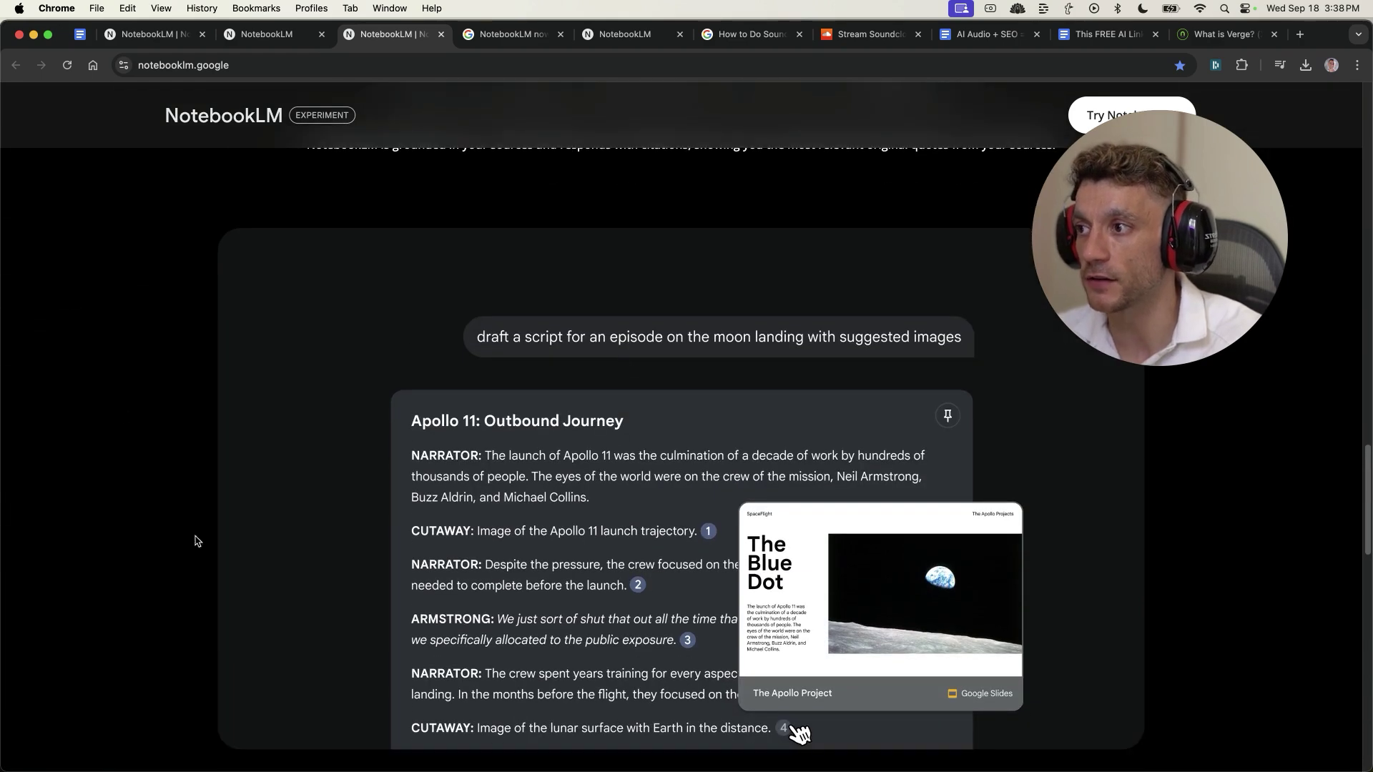
{"action": "scroll", "coordinate": [439, 429], "scroll_direction": "up", "scroll_amount": 15}
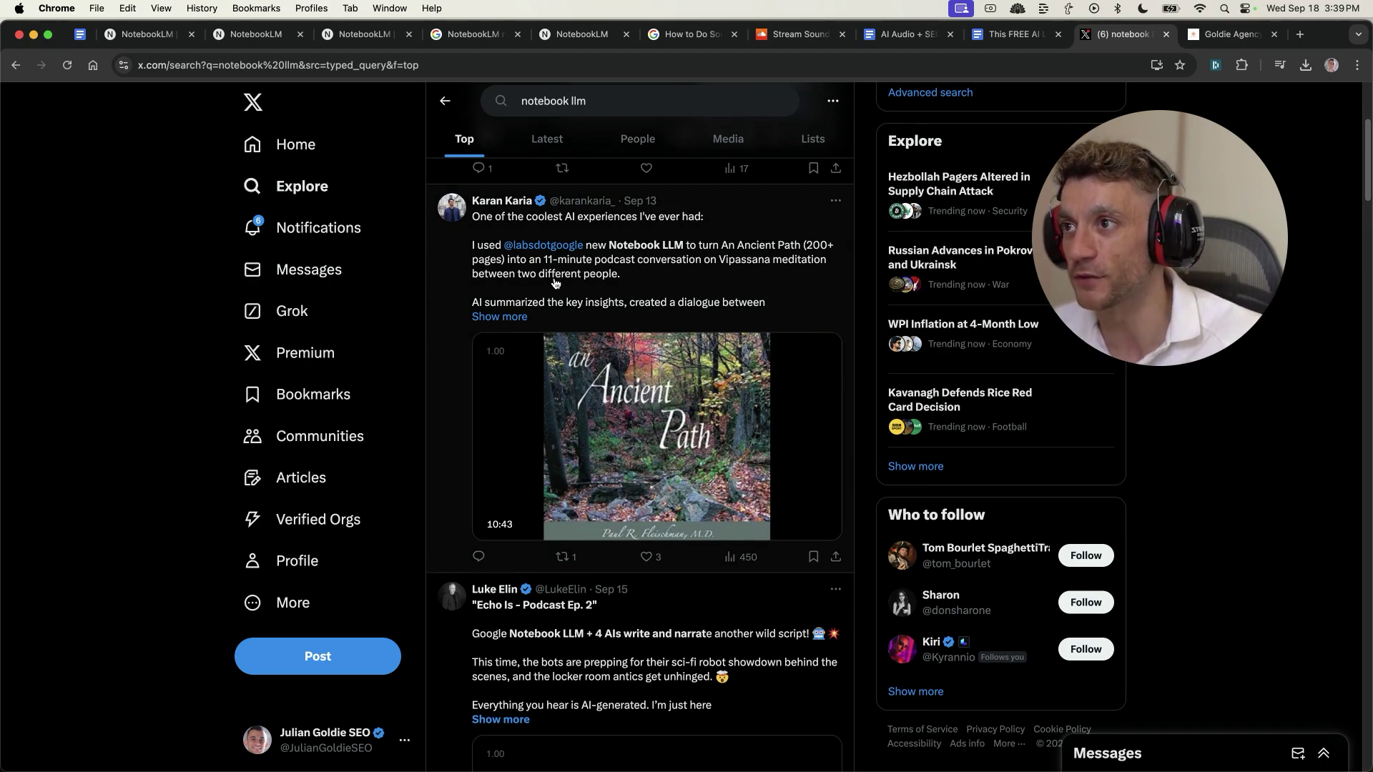
- Scroll the X 'notebook llm' feed of posts sharing NotebookLM podcast-style audio
{"action": "scroll", "coordinate": [591, 297], "scroll_direction": "down", "scroll_amount": 10}
{"action": "scroll", "coordinate": [695, 444], "scroll_direction": "up", "scroll_amount": 3}
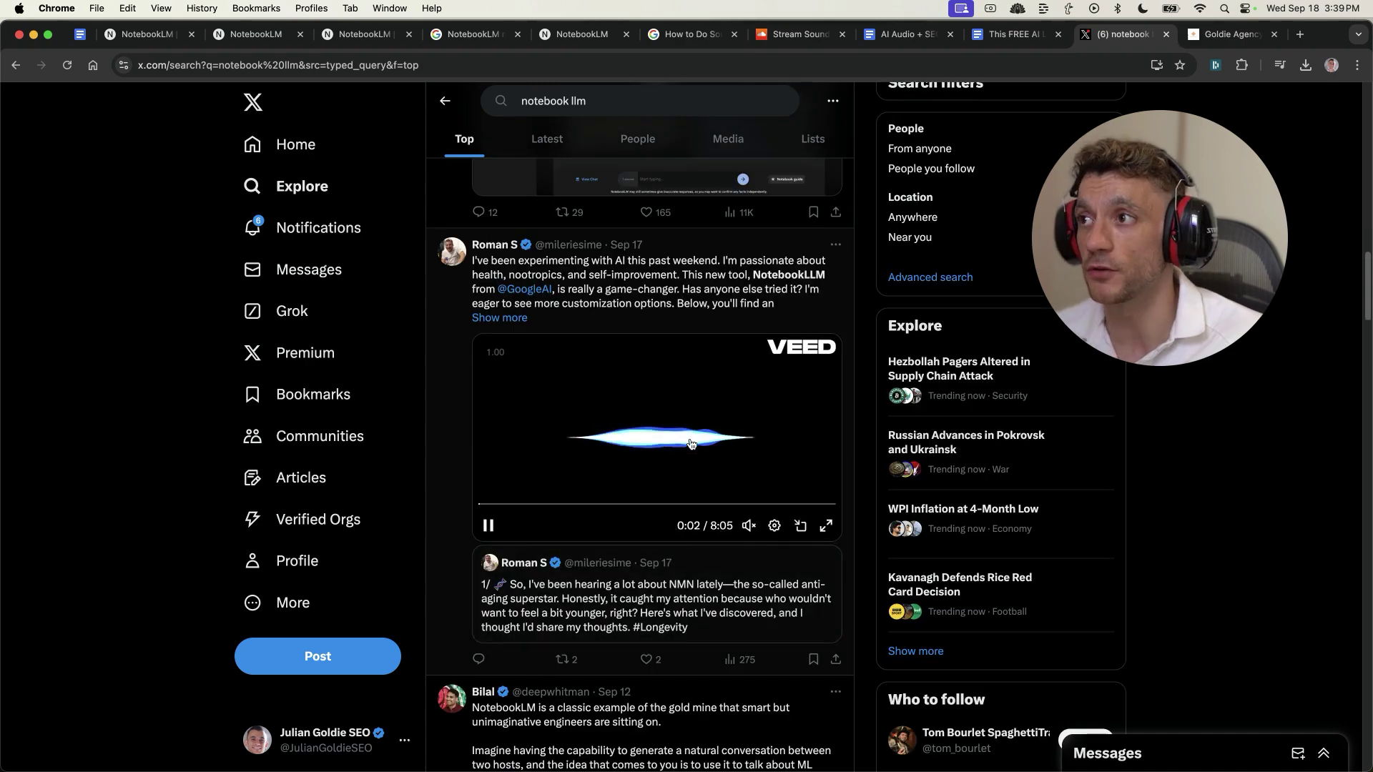
{"action": "scroll", "coordinate": [695, 445], "scroll_direction": "down", "scroll_amount": 10}
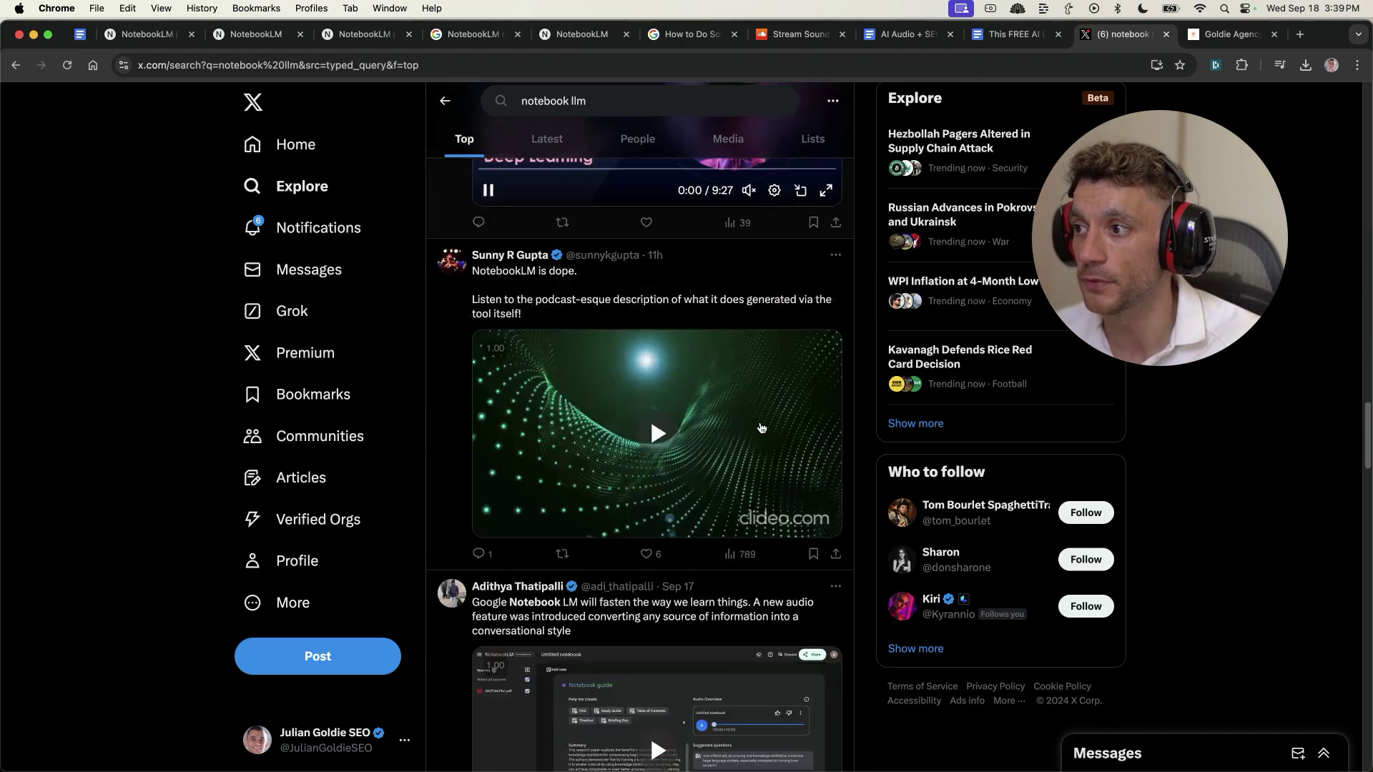
{"action": "scroll", "coordinate": [761, 426], "scroll_direction": "up", "scroll_amount": 4}
{"action": "scroll", "coordinate": [760, 426], "scroll_direction": "up", "scroll_amount": 15}
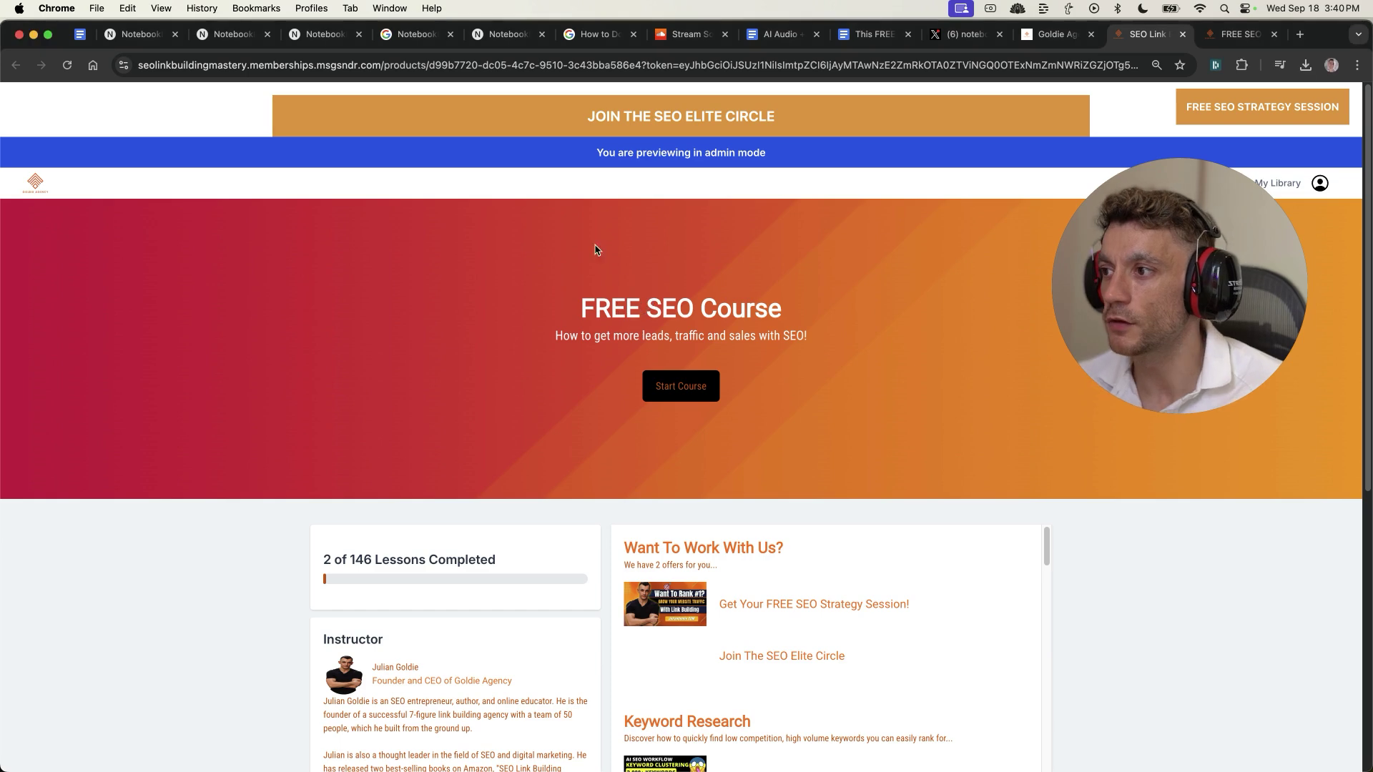
{"action": "scroll", "coordinate": [532, 452], "scroll_direction": "down", "scroll_amount": 3}
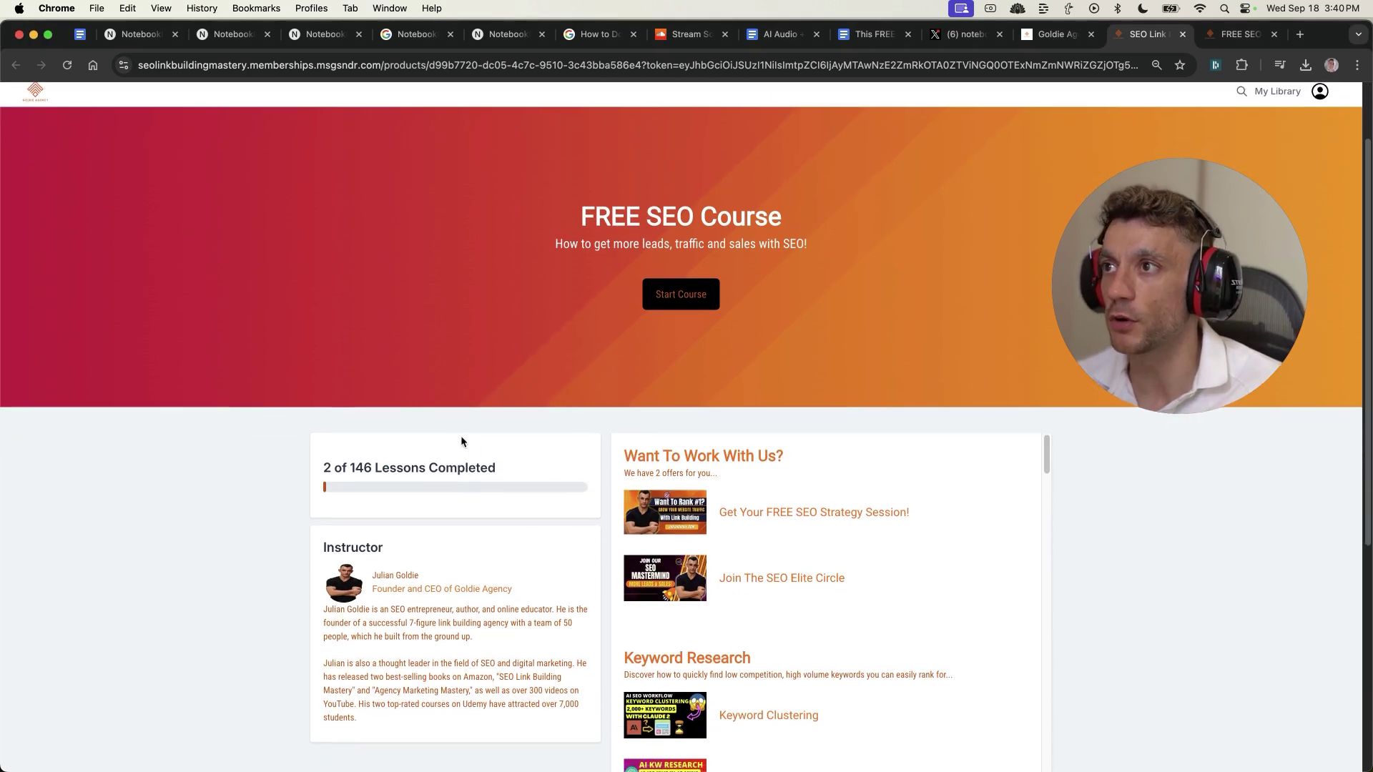
- Look over the AI Audio + SEO and link-building docs, then view the FREE SEO Course as a member
{"action": "left_click", "coordinate": [782, 37]}
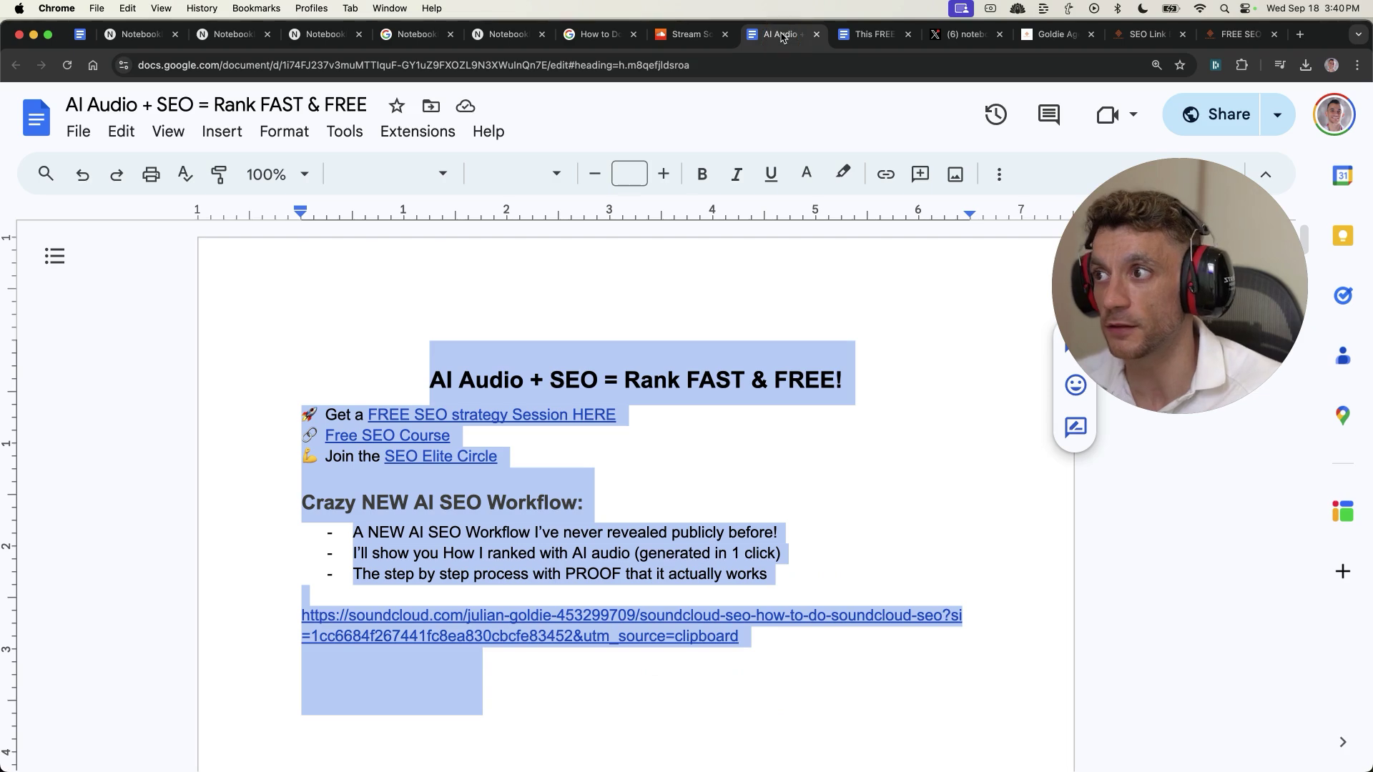
{"action": "left_click", "coordinate": [868, 34]}
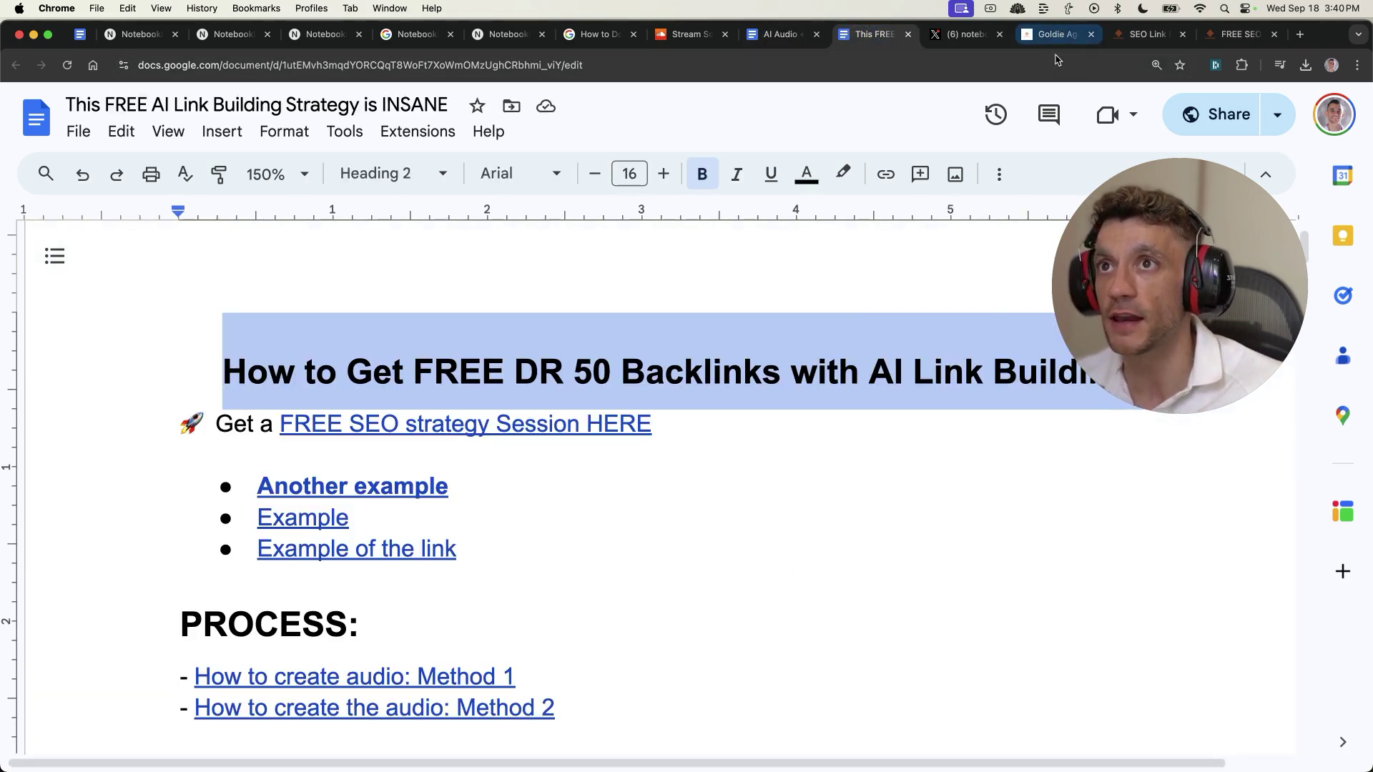
{"action": "left_click", "coordinate": [1056, 34]}
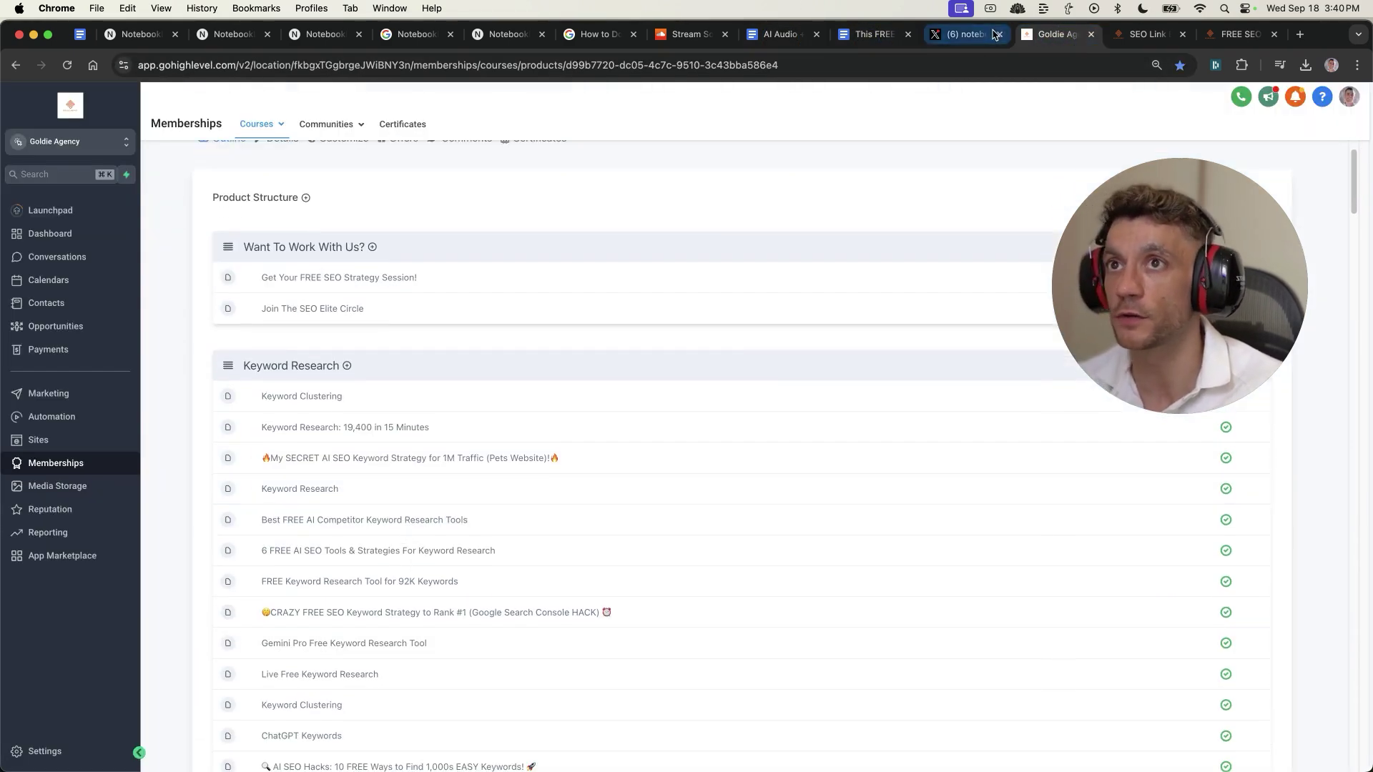
{"action": "left_click", "coordinate": [1146, 34]}
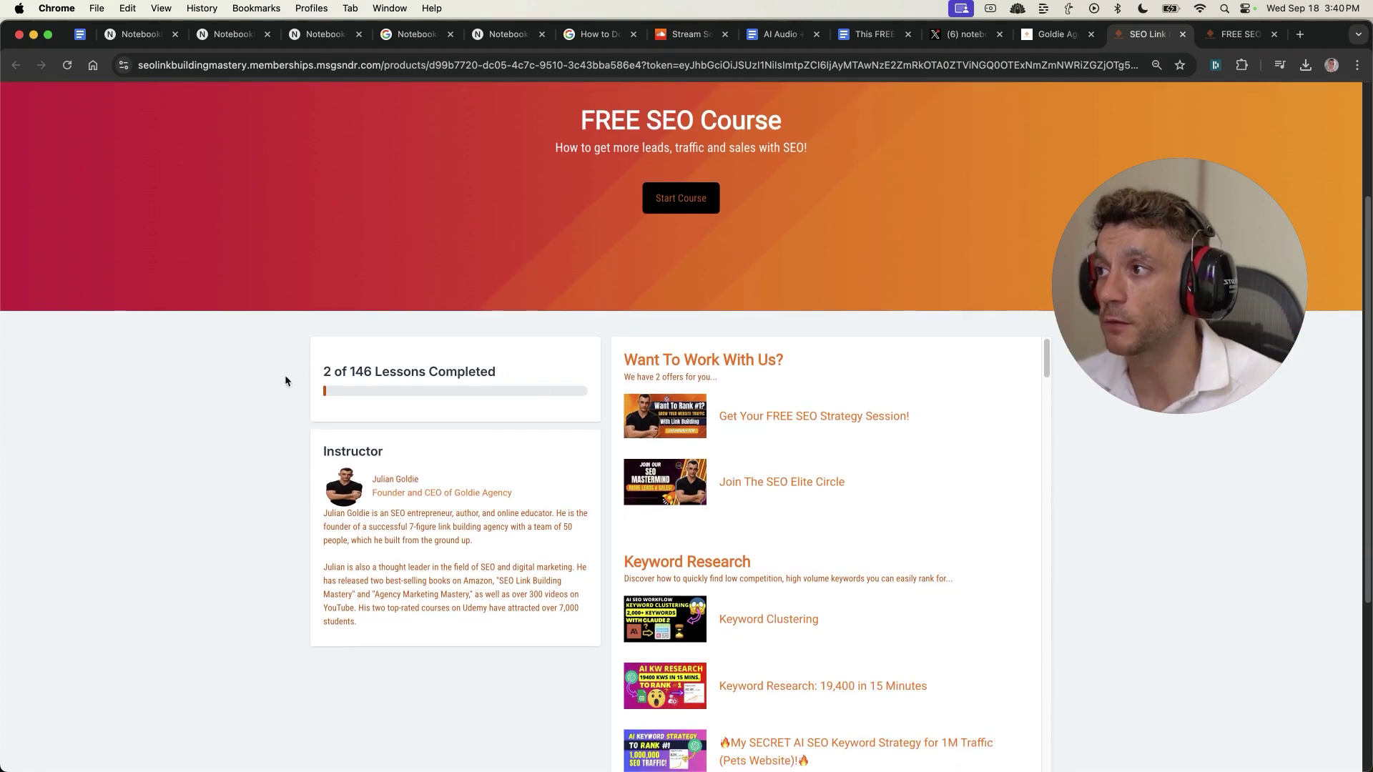
{"action": "left_click_drag", "start_coordinate": [286, 377], "coordinate": [489, 370]}
{"action": "scroll", "coordinate": [526, 383], "scroll_direction": "down", "scroll_amount": 1}
{"action": "scroll", "coordinate": [519, 399], "scroll_direction": "down", "scroll_amount": 5}
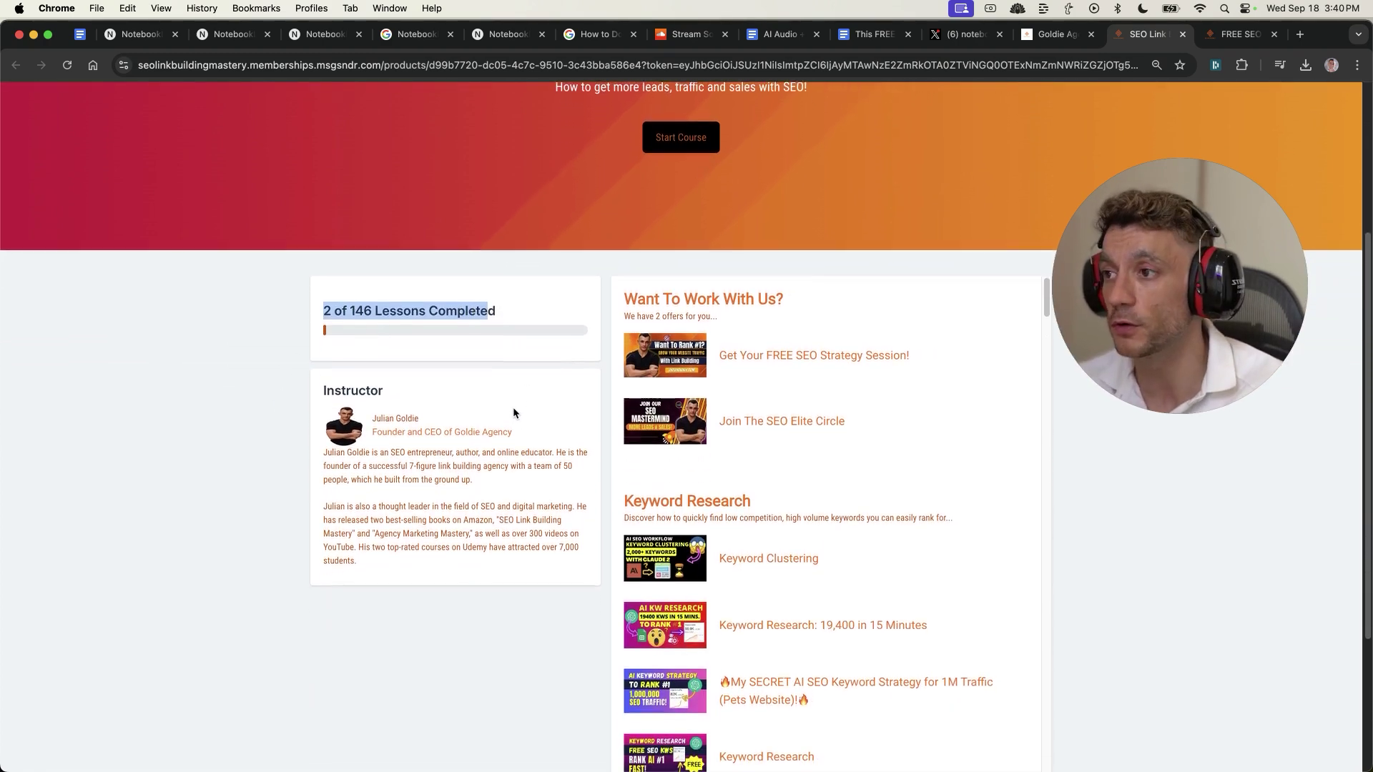
- Locate the Soundcloud lesson via 'soundcloud' and 'audio link' searches, then move to the strategy-session page
{"action": "key", "text": "super+f"}
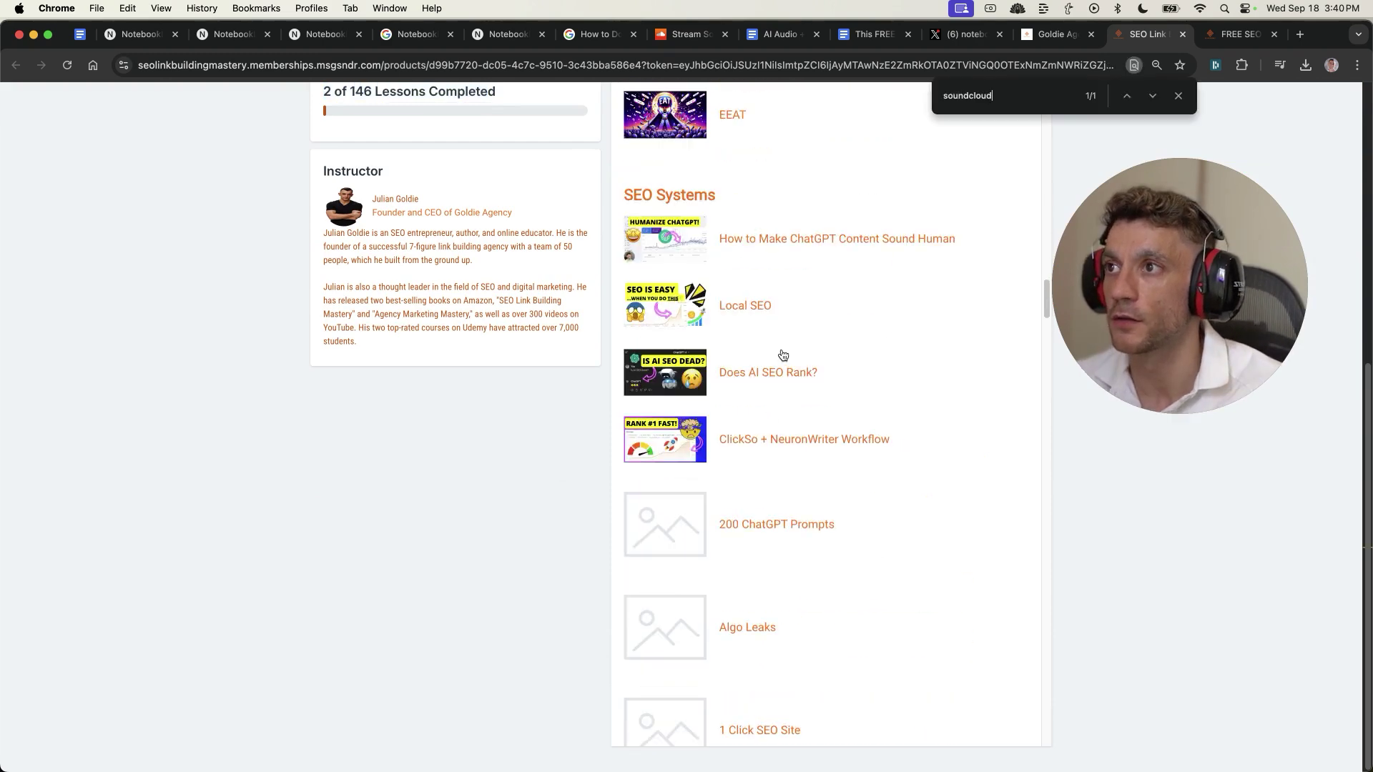
{"action": "scroll", "coordinate": [781, 352], "scroll_direction": "up", "scroll_amount": 3}
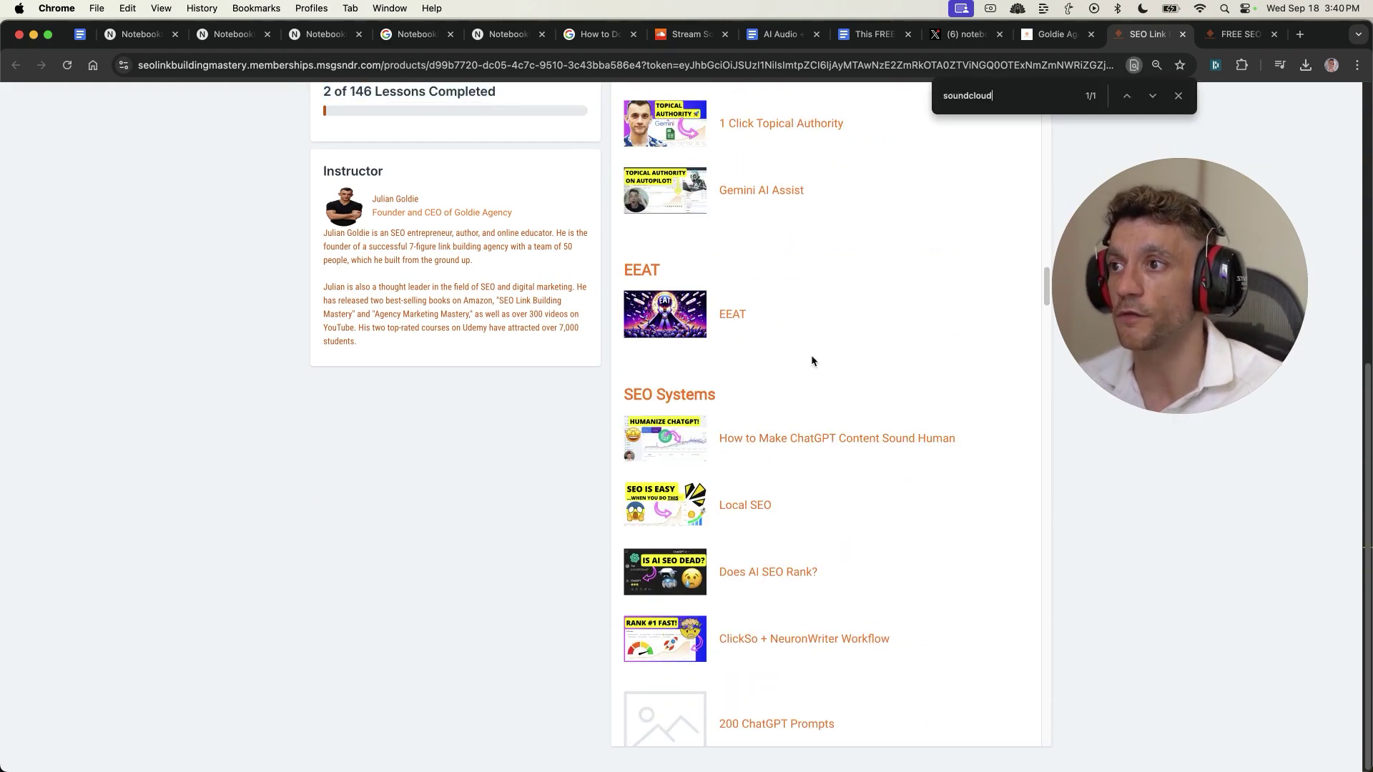
{"action": "left_click", "coordinate": [1152, 96]}
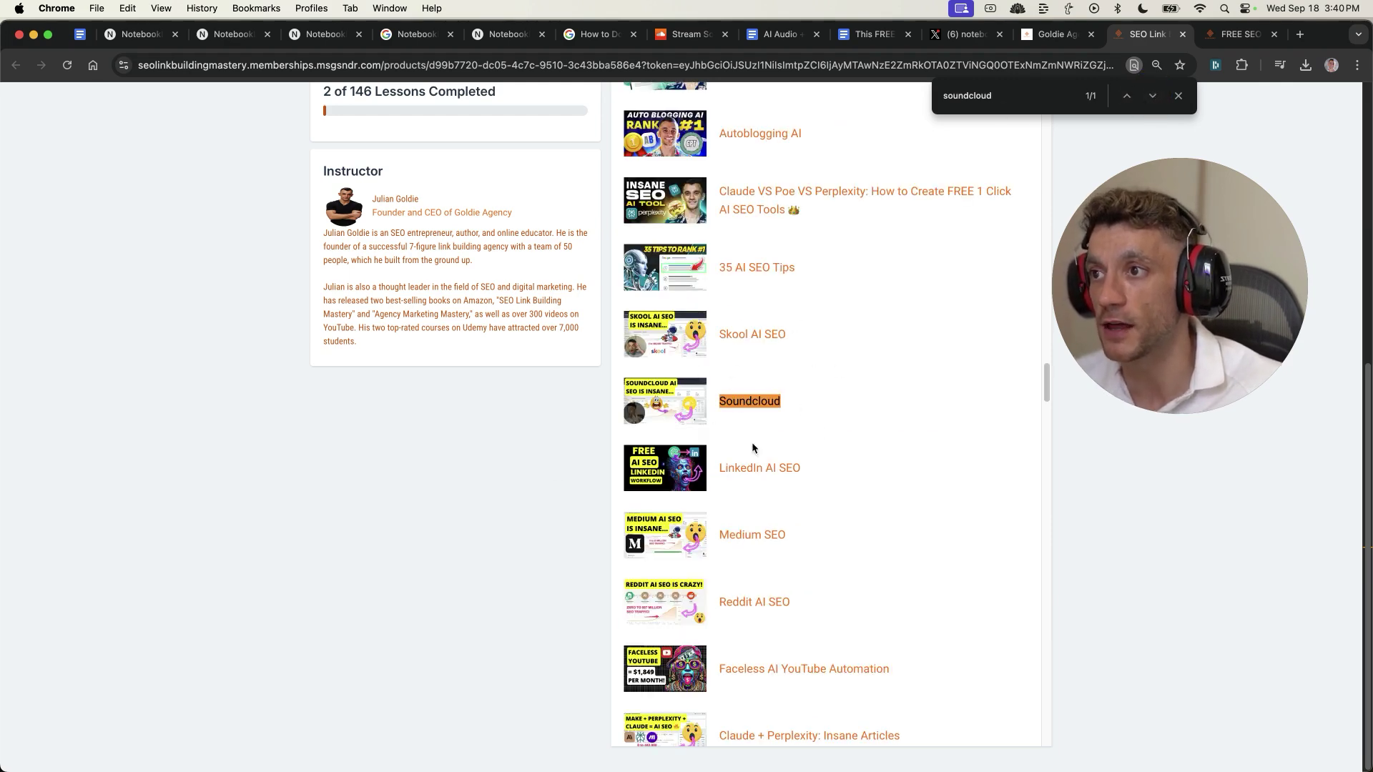
{"action": "key", "text": "super+f"}
{"action": "type", "text": "audio link"}
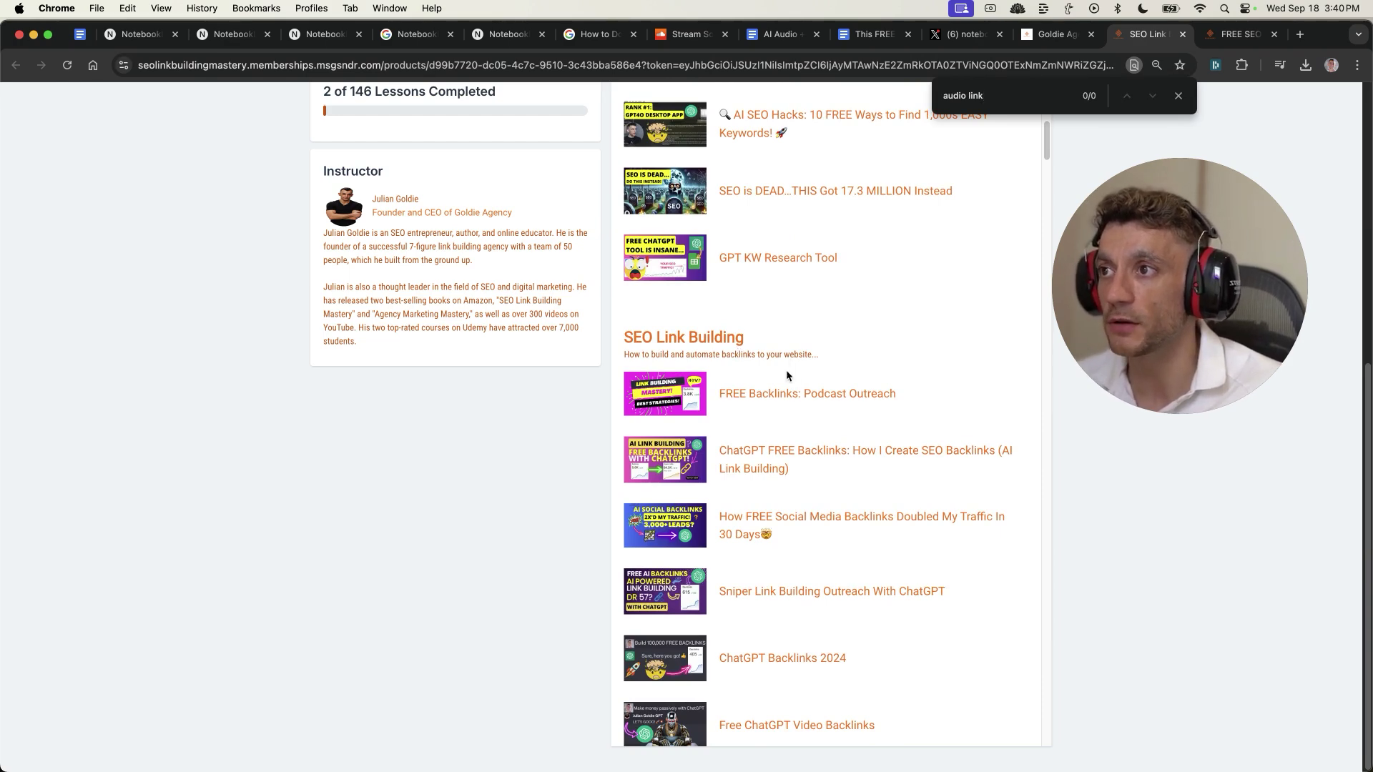
{"action": "scroll", "coordinate": [826, 481], "scroll_direction": "down", "scroll_amount": 5}
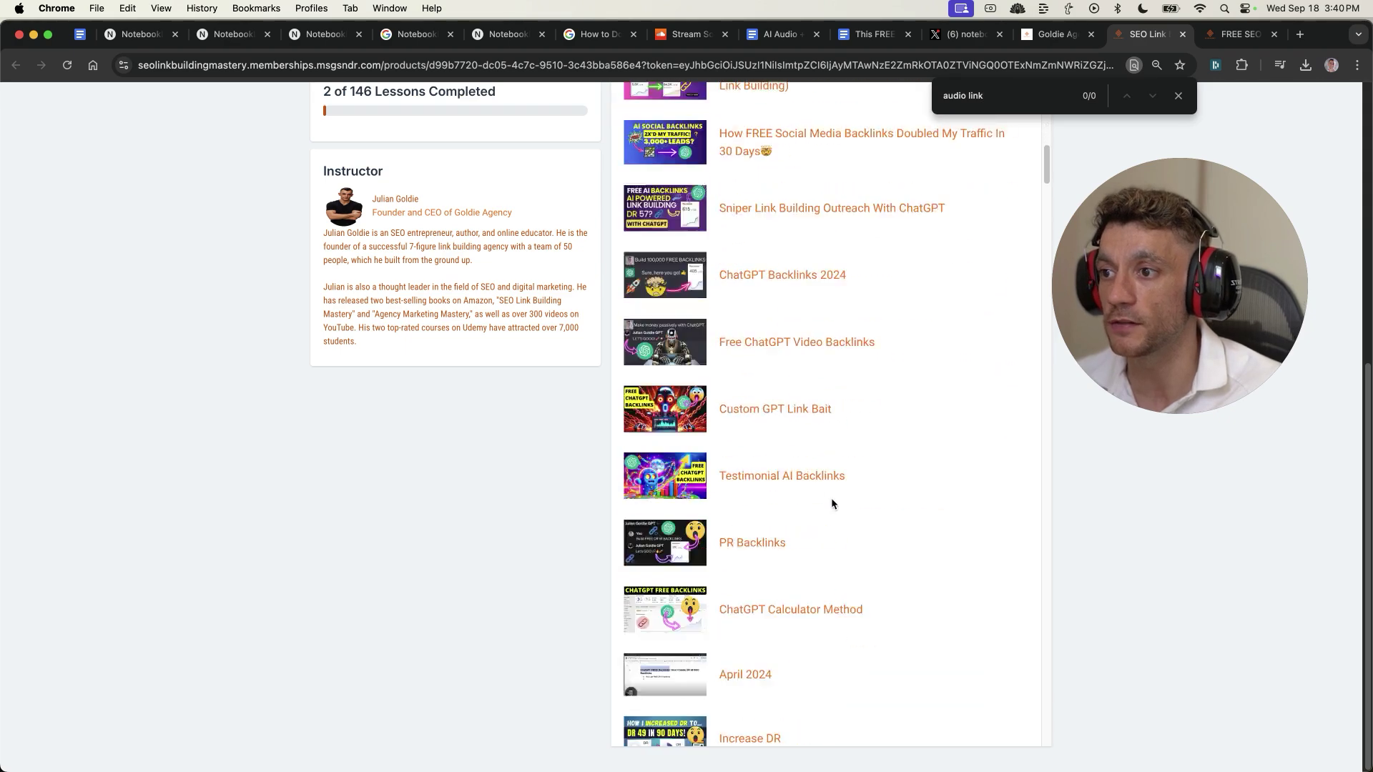
{"action": "scroll", "coordinate": [831, 504], "scroll_direction": "down", "scroll_amount": 5}
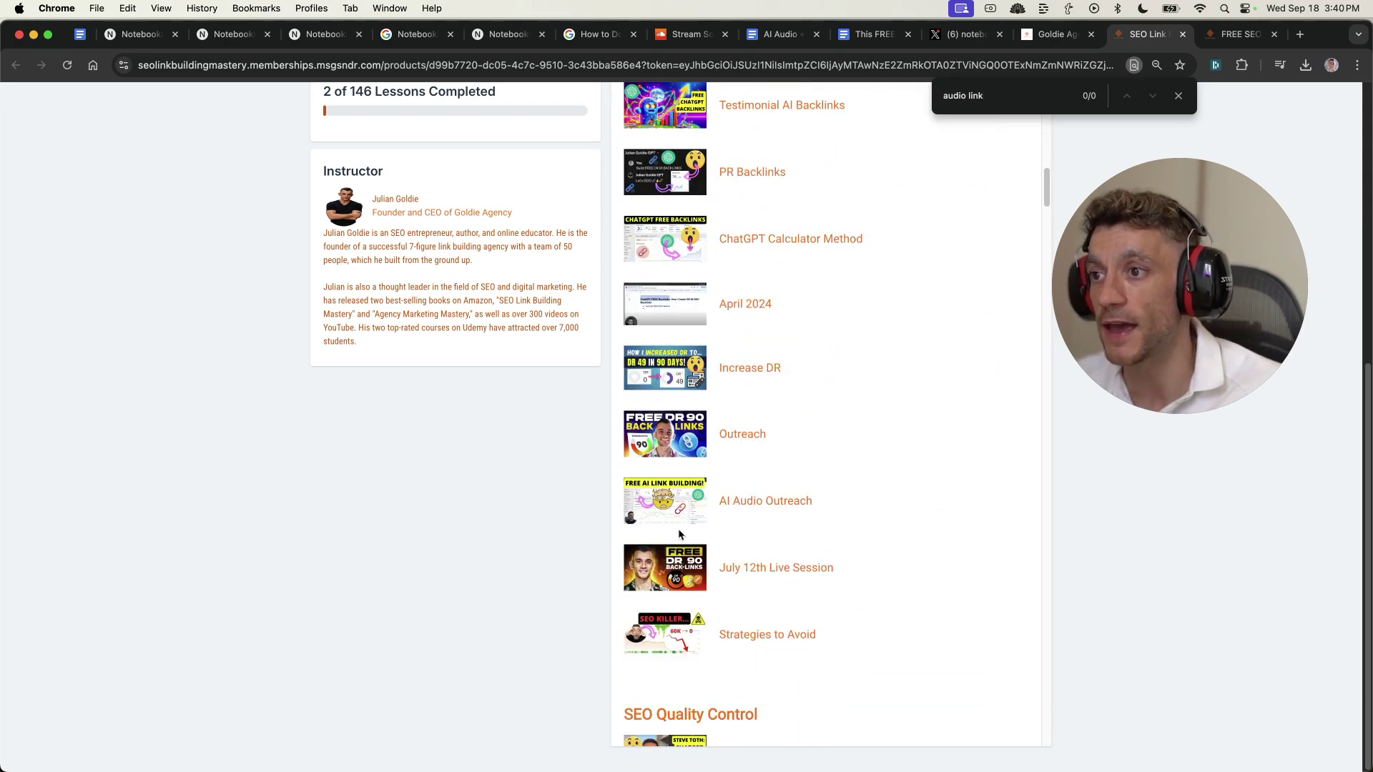
{"action": "key", "text": "ctrl+Tab"}
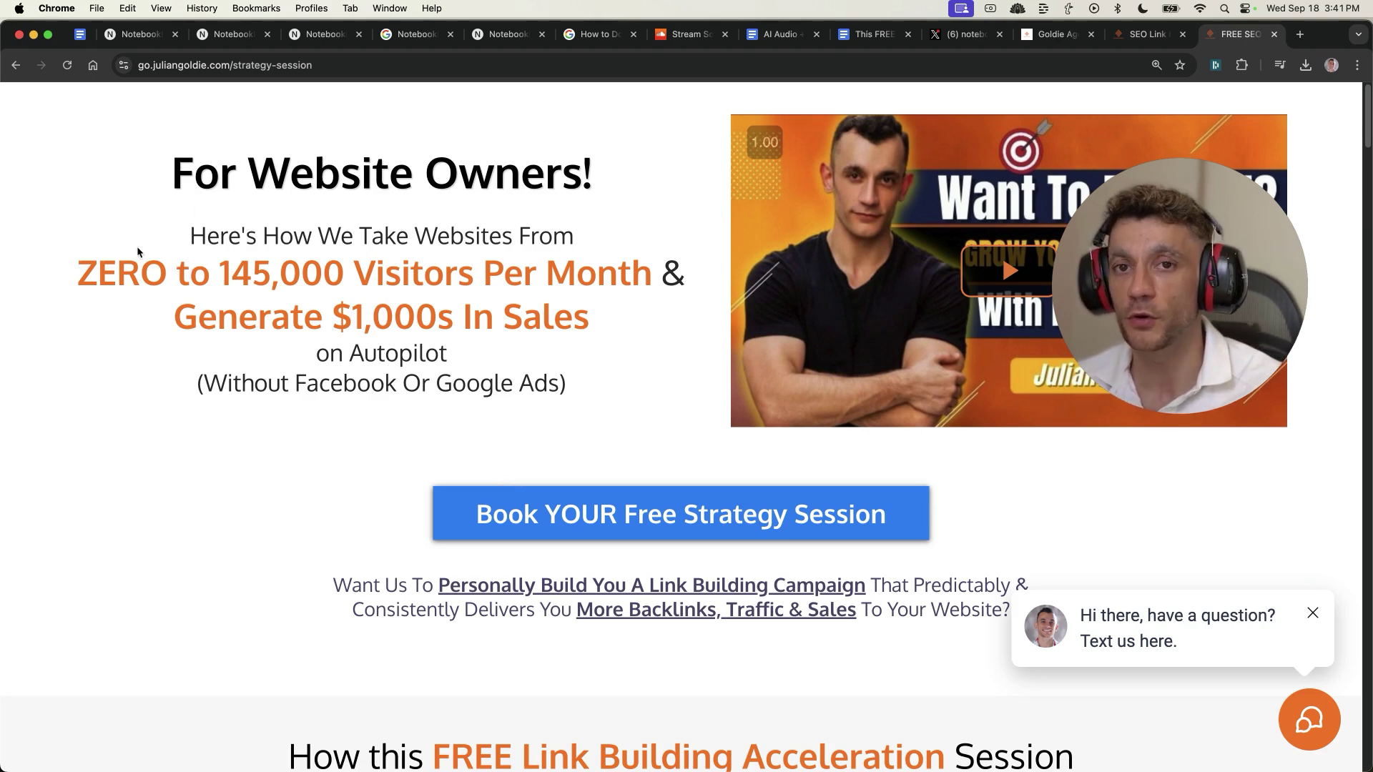
{"action": "scroll", "coordinate": [317, 441], "scroll_direction": "down", "scroll_amount": 1}
{"action": "scroll", "coordinate": [469, 426], "scroll_direction": "down", "scroll_amount": 10}
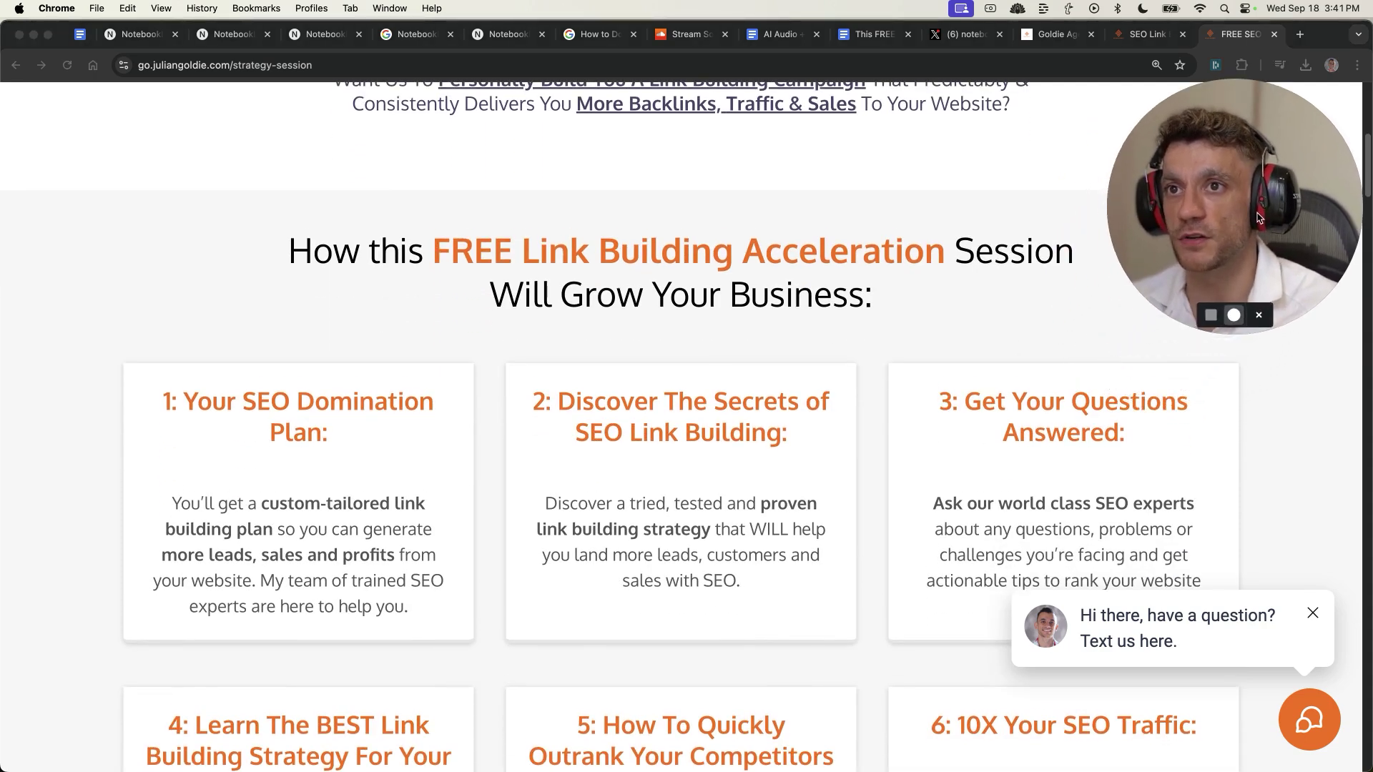
{"action": "scroll", "coordinate": [355, 194], "scroll_direction": "down", "scroll_amount": 4}
{"action": "left_click_drag", "start_coordinate": [165, 254], "coordinate": [368, 301]}
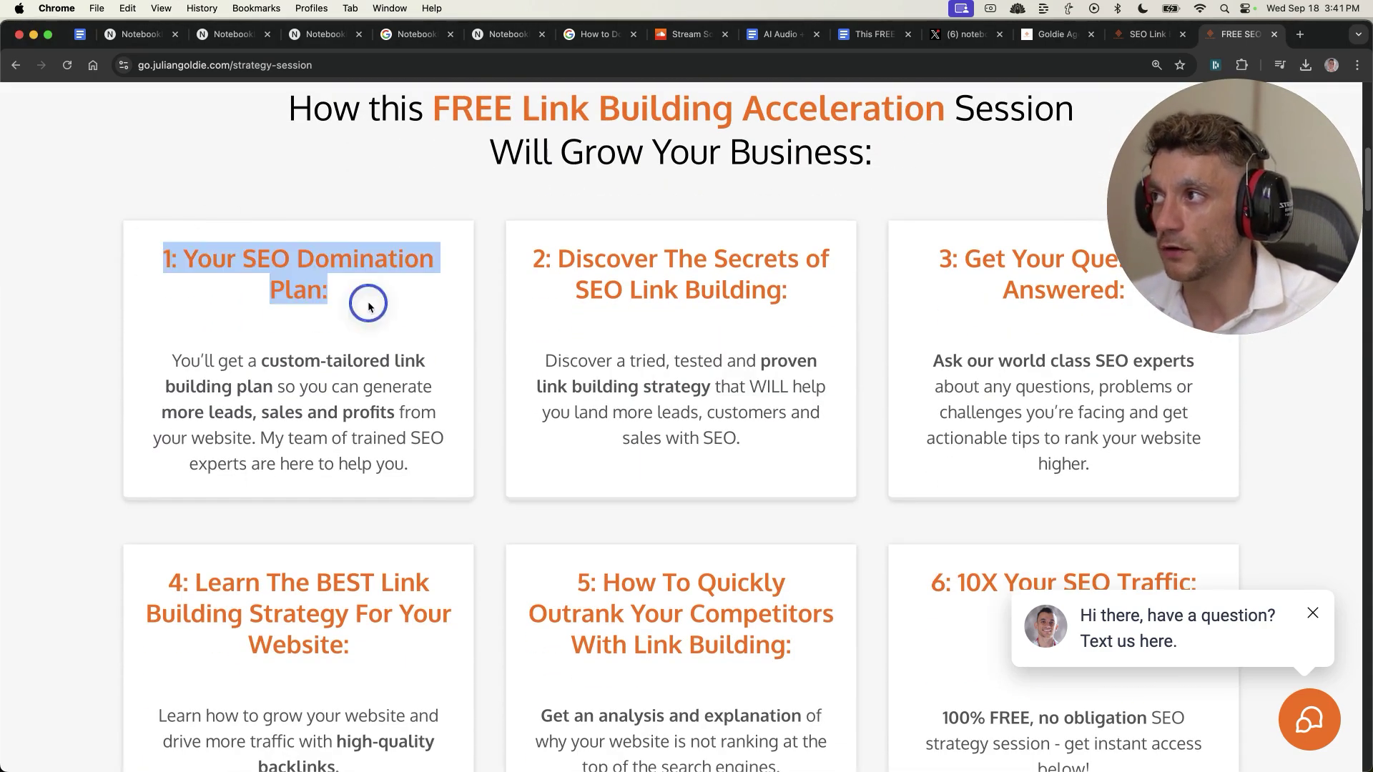
{"action": "left_click", "coordinate": [368, 300]}
{"action": "left_click", "coordinate": [528, 255]}
{"action": "left_click_drag", "start_coordinate": [528, 255], "coordinate": [792, 295]}
{"action": "scroll", "coordinate": [889, 319], "scroll_direction": "down", "scroll_amount": 1}
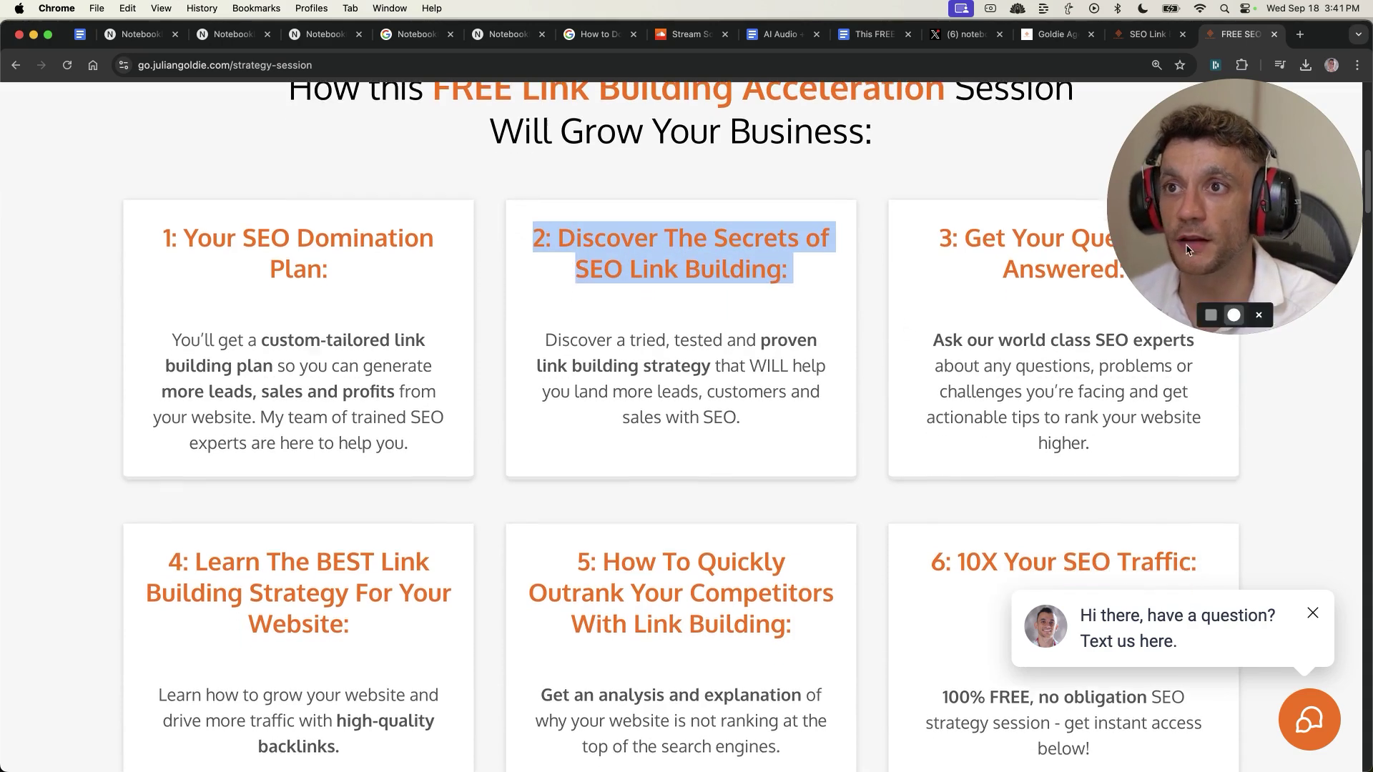
{"action": "scroll", "coordinate": [827, 306], "scroll_direction": "down", "scroll_amount": 3}
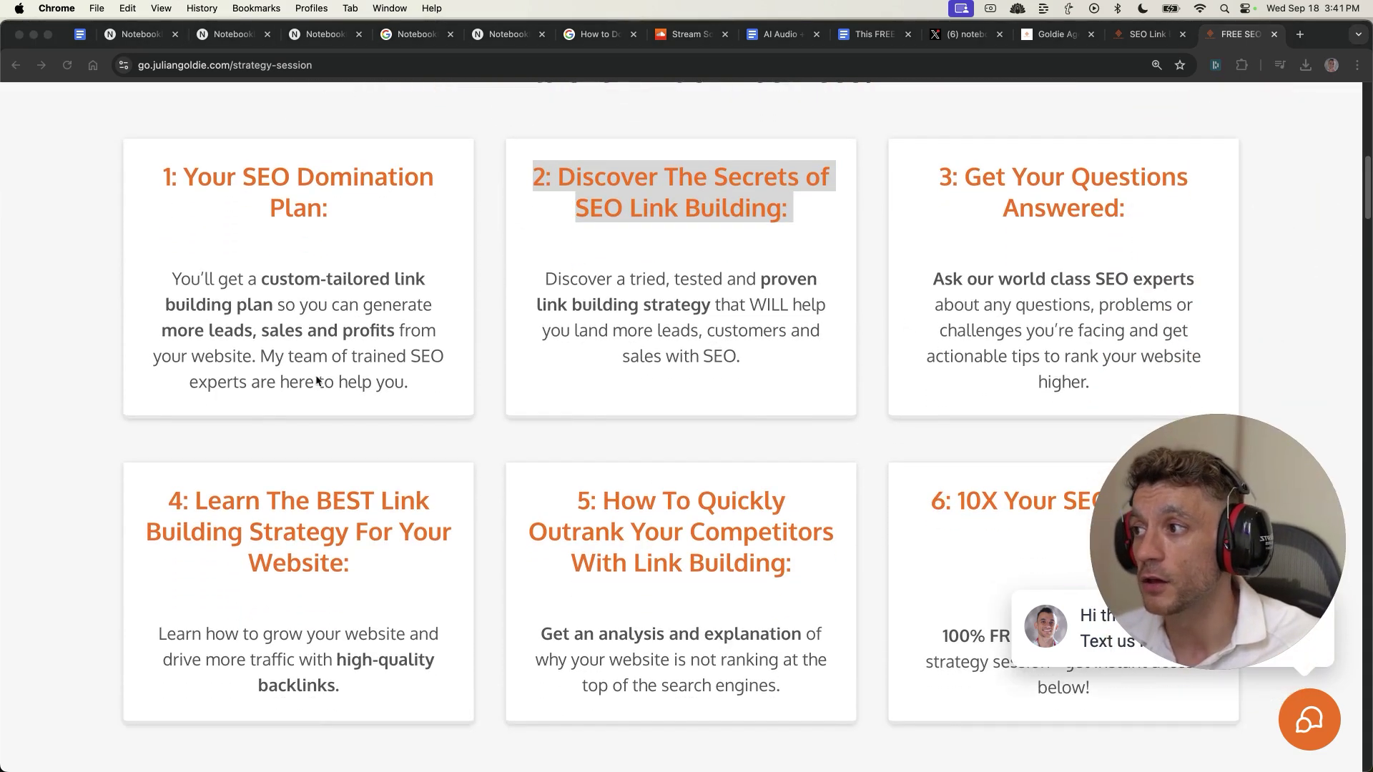
{"action": "scroll", "coordinate": [229, 453], "scroll_direction": "down", "scroll_amount": 2}
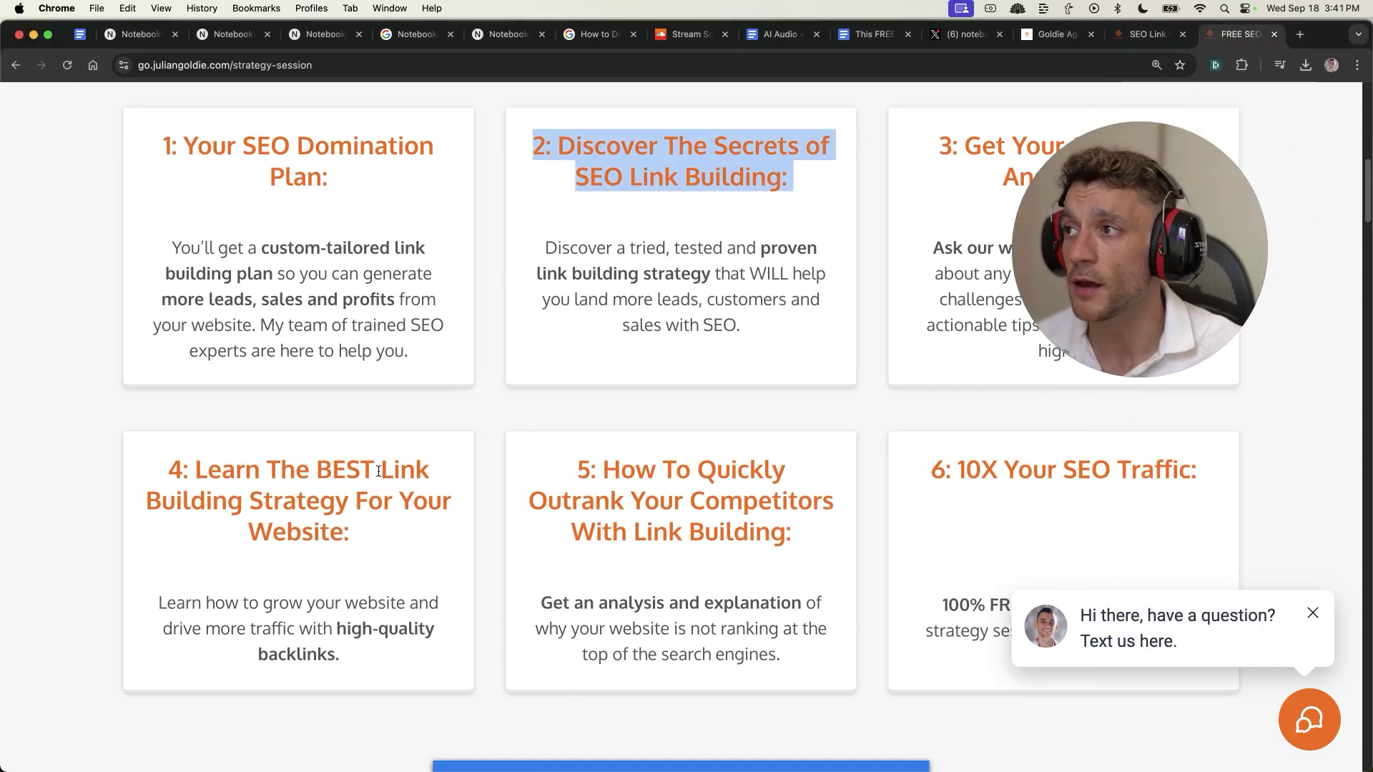
{"action": "scroll", "coordinate": [398, 469], "scroll_direction": "up", "scroll_amount": 15}
{"action": "left_click", "coordinate": [362, 315]}
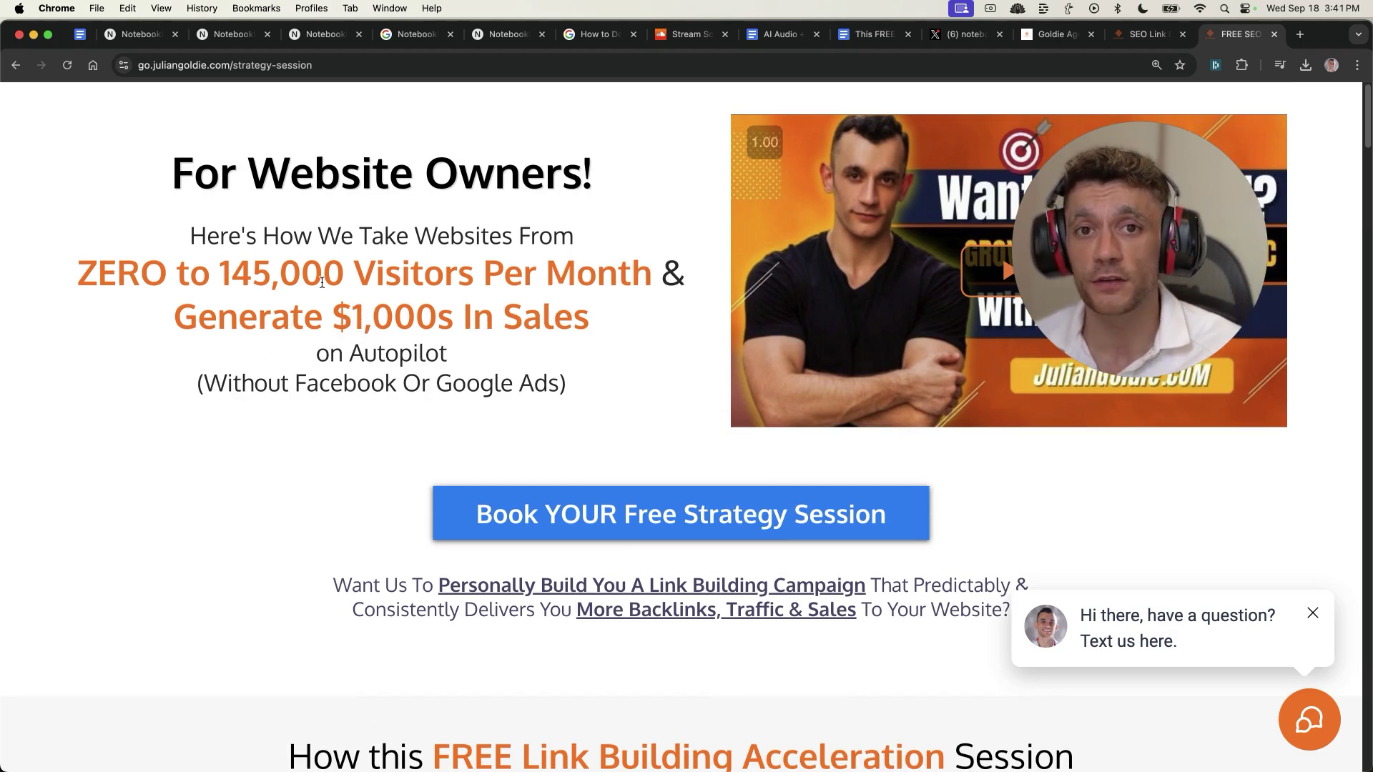